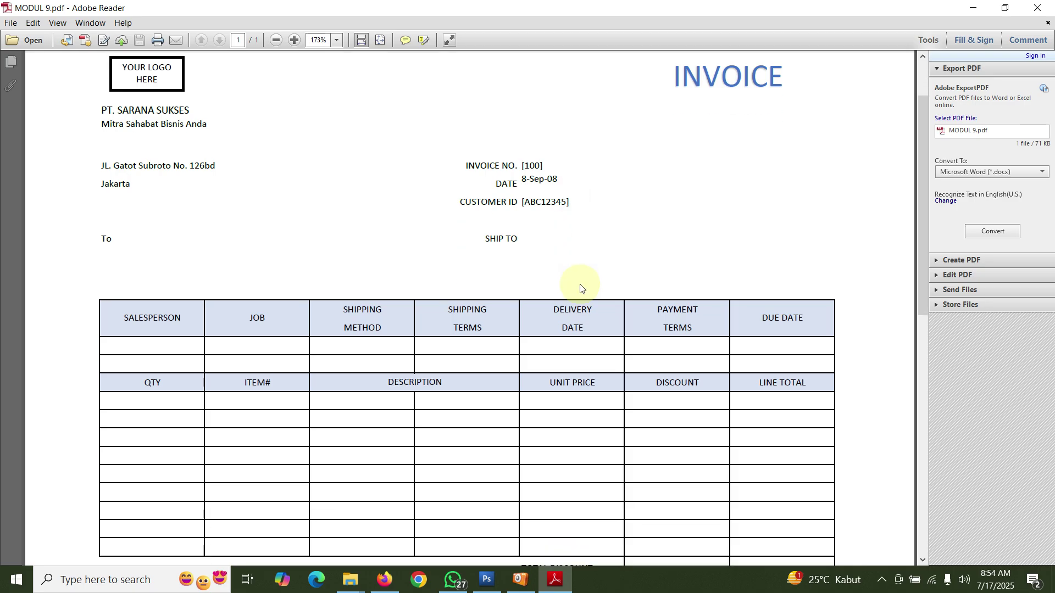
Step: Examine the invoice layout in MODUL 9.pdf from the company header down to the totals rows, and close the PDF
scroll(577, 283, up, 2)
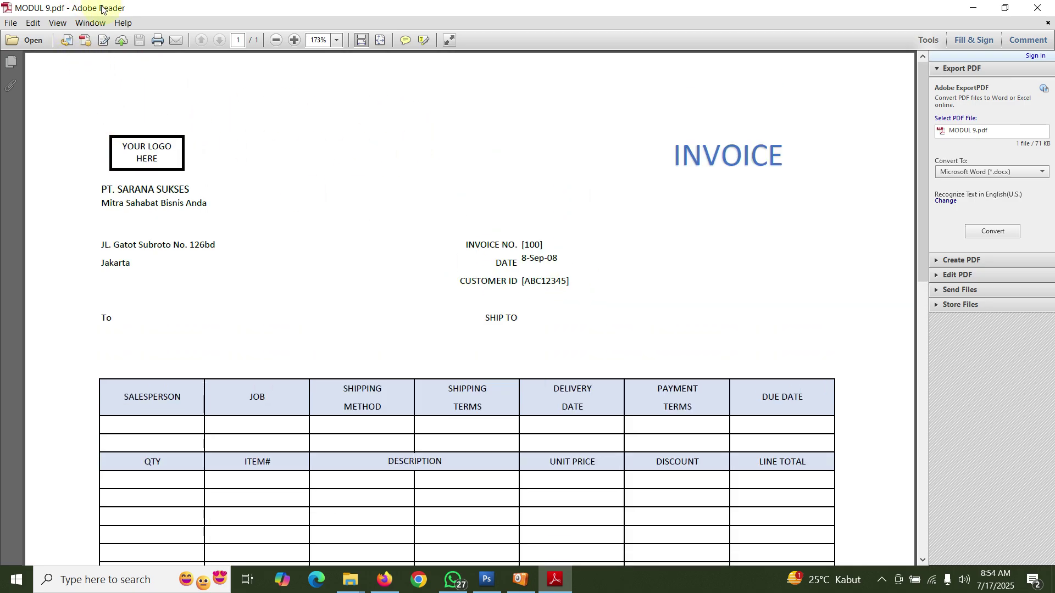
scroll(299, 176, down, 3)
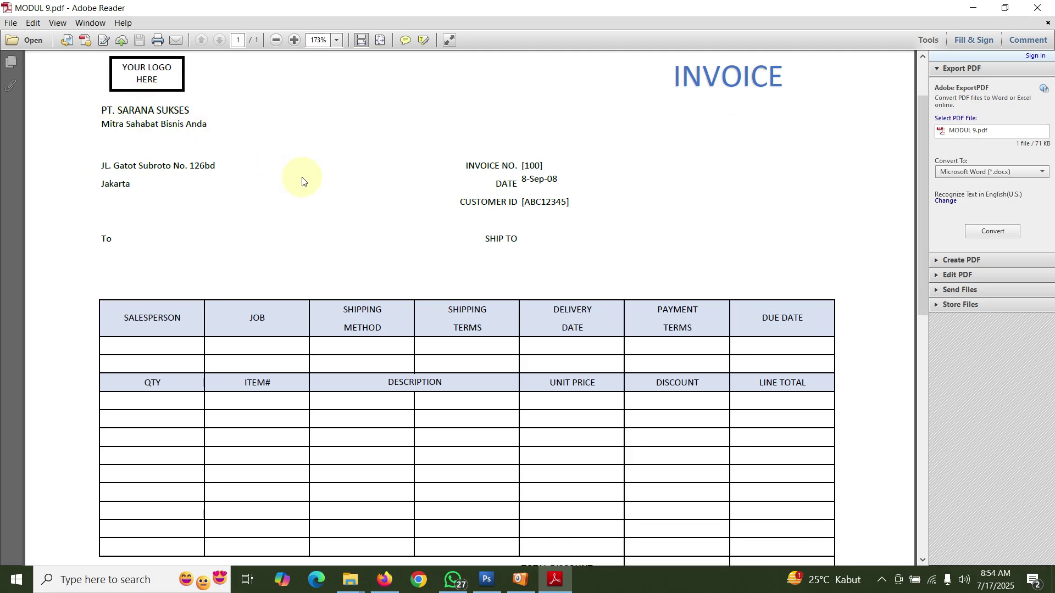
scroll(306, 207, down, 3)
scroll(307, 209, up, 5)
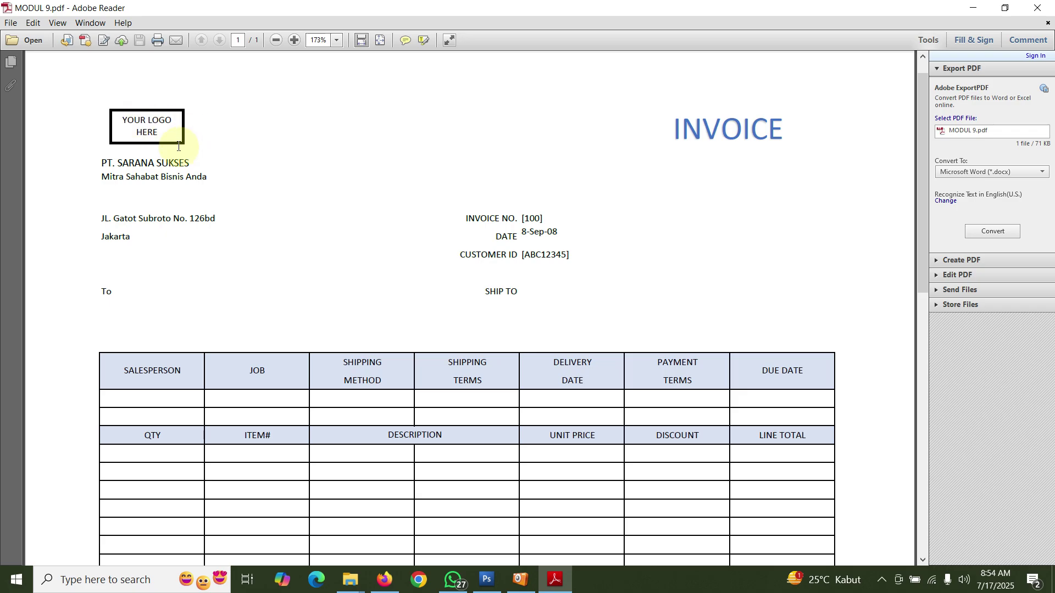
drag(126, 174, 184, 178)
click(190, 184)
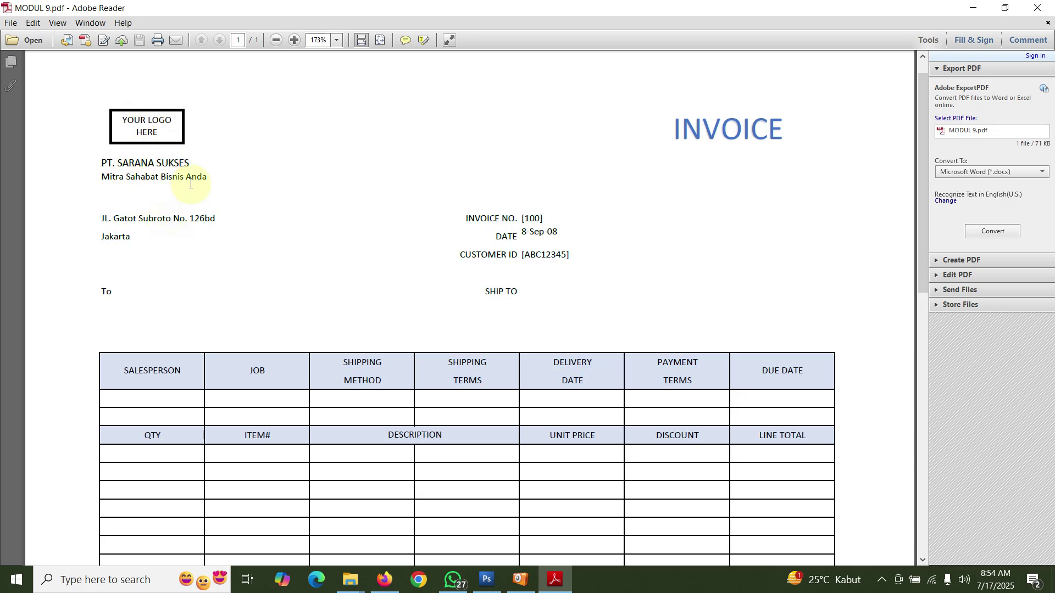
scroll(337, 248, down, 10)
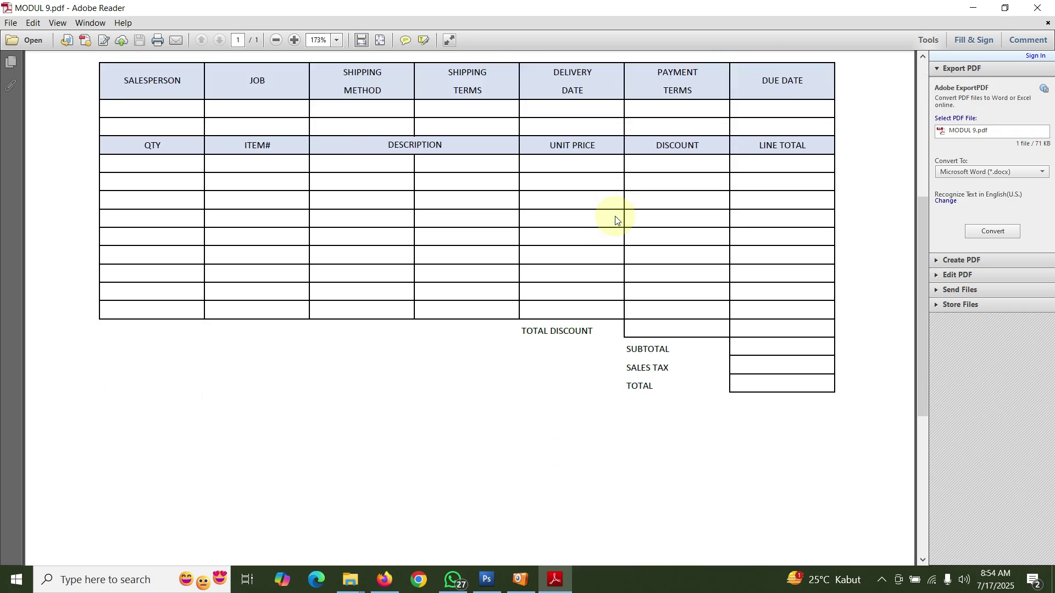
scroll(616, 222, up, 10)
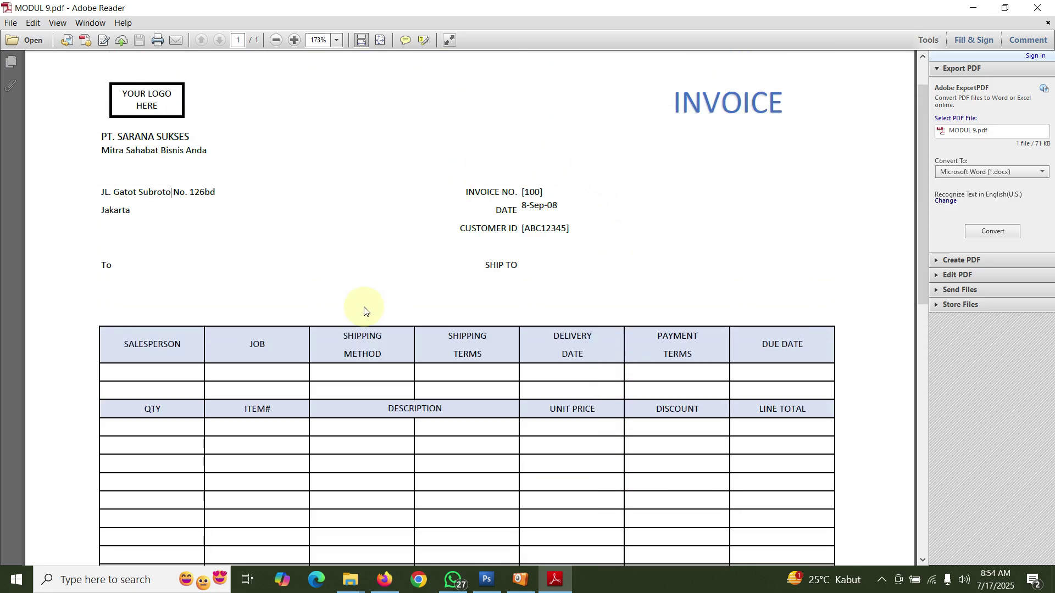
scroll(364, 311, up, 1)
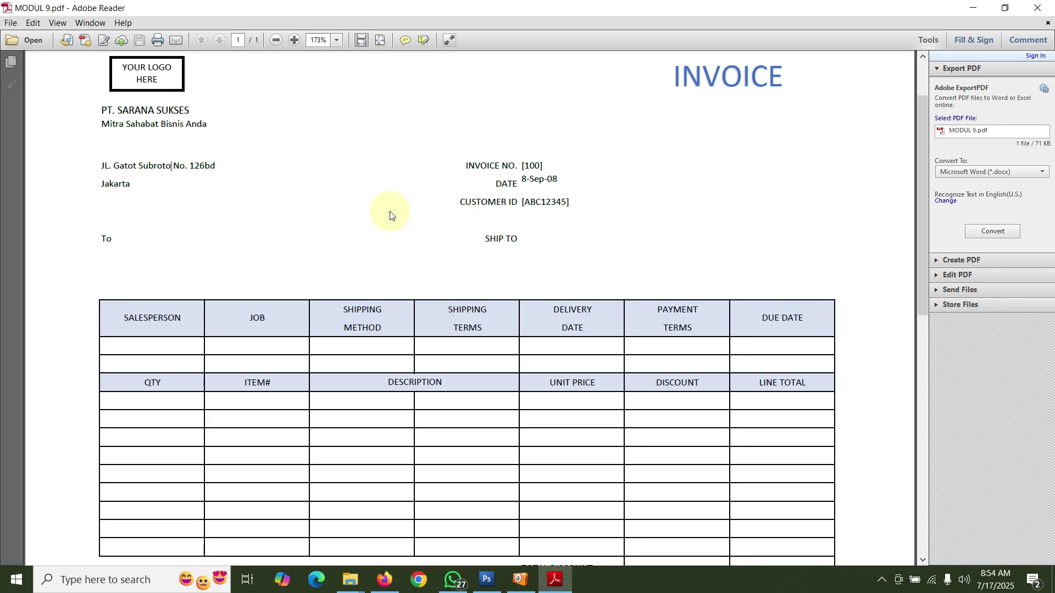
scroll(430, 191, down, 3)
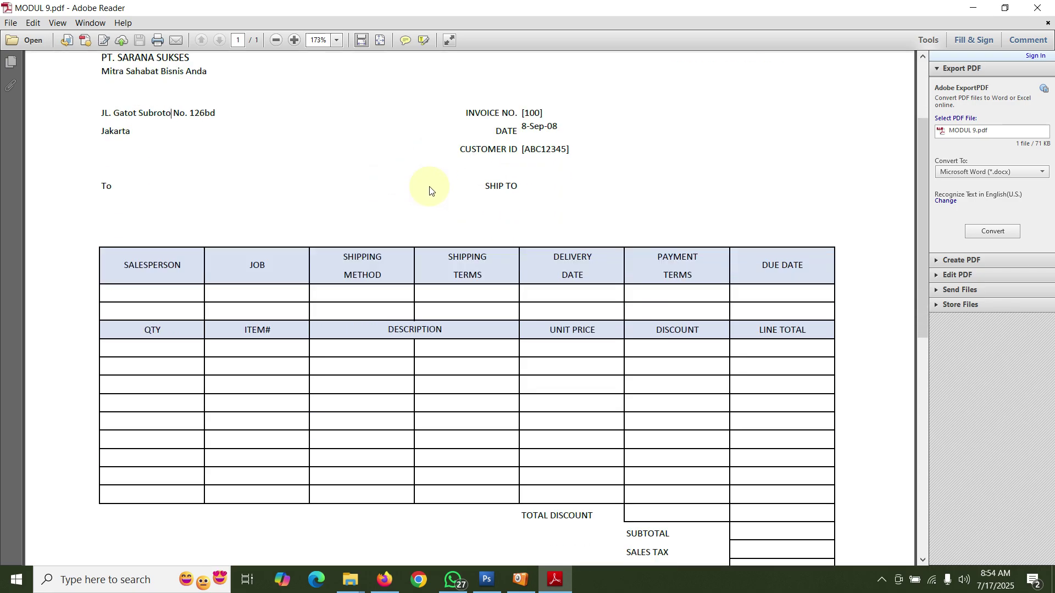
scroll(430, 190, up, 3)
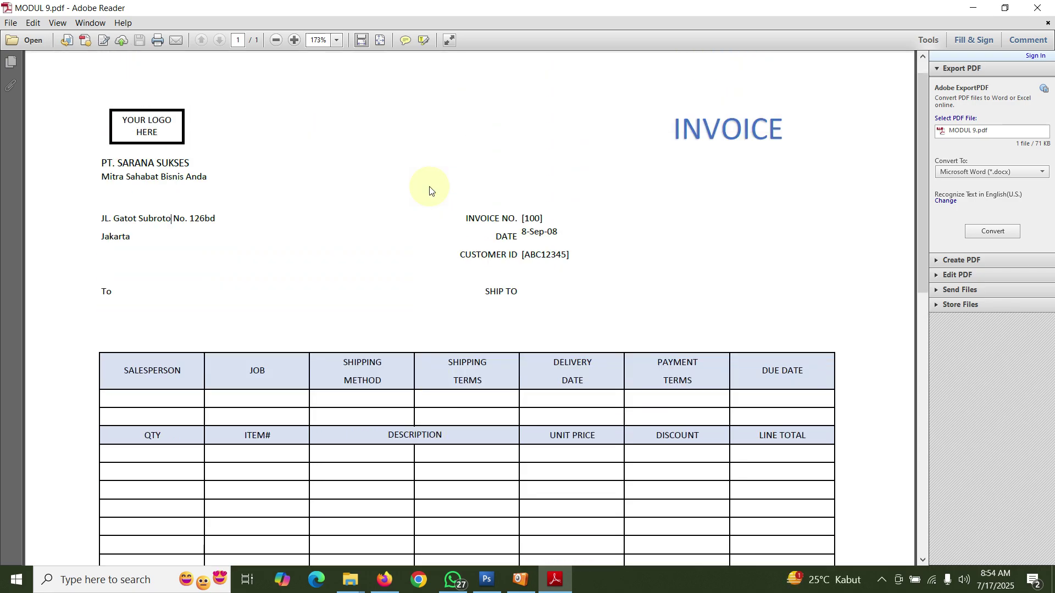
click(1037, 7)
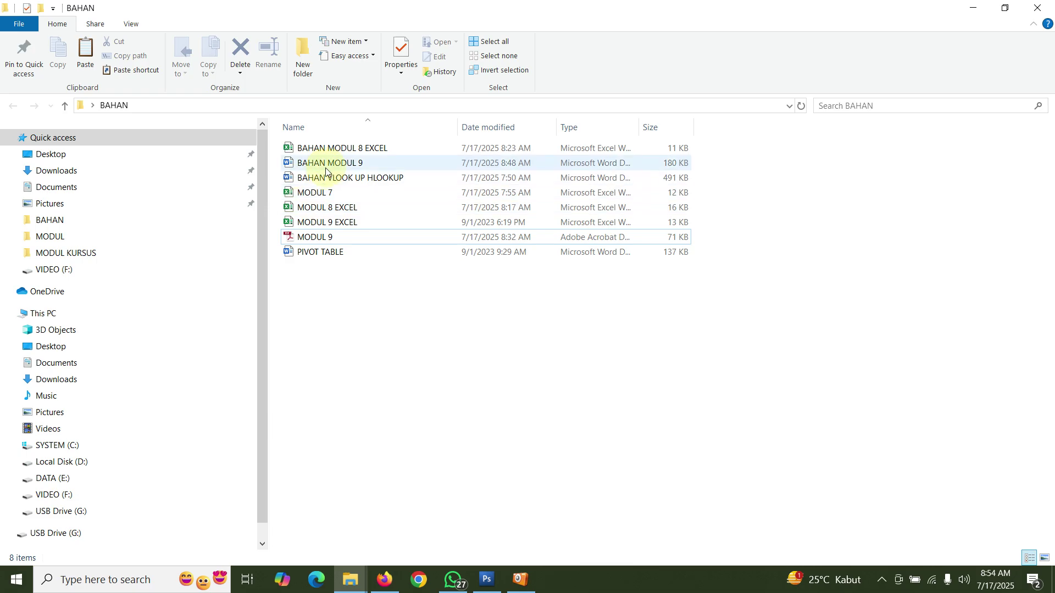
Step: Open the MODUL 9 EXCEL workbook from the BAHAN folder to view the finished invoice sheet, and close it
double_click(336, 224)
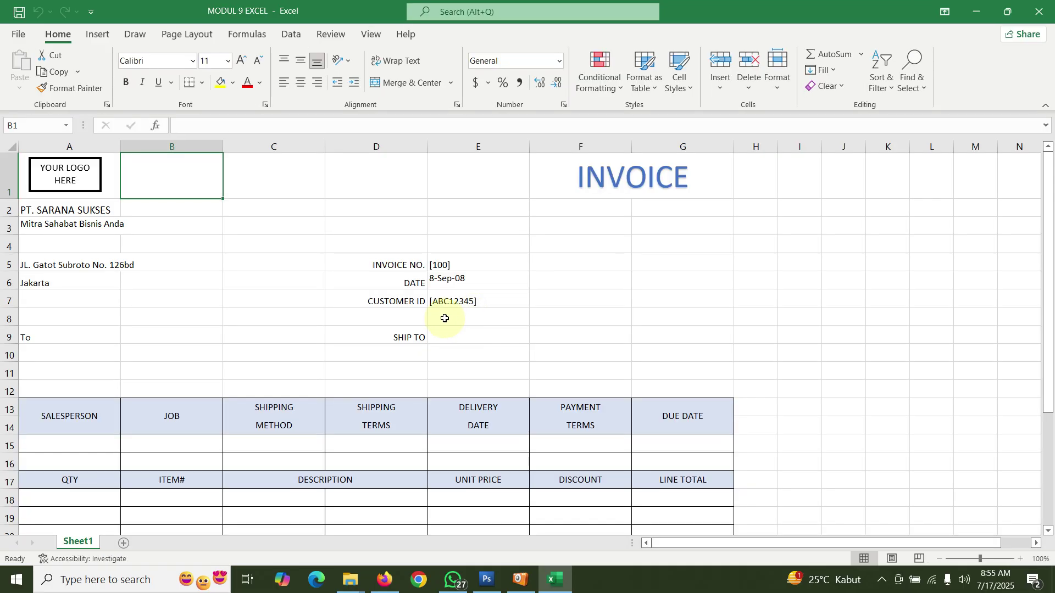
click(756, 239)
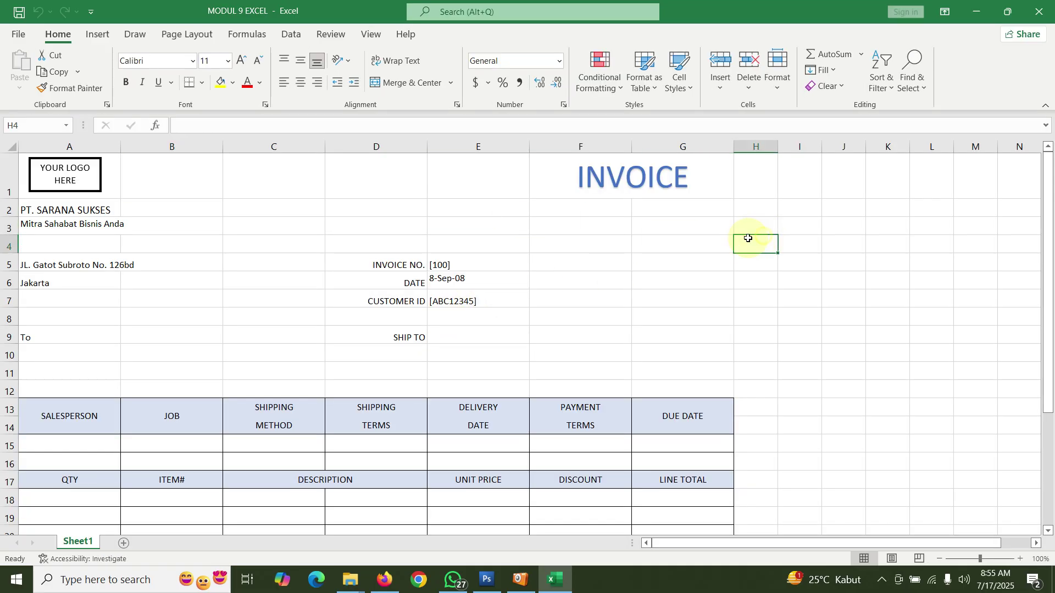
click(114, 196)
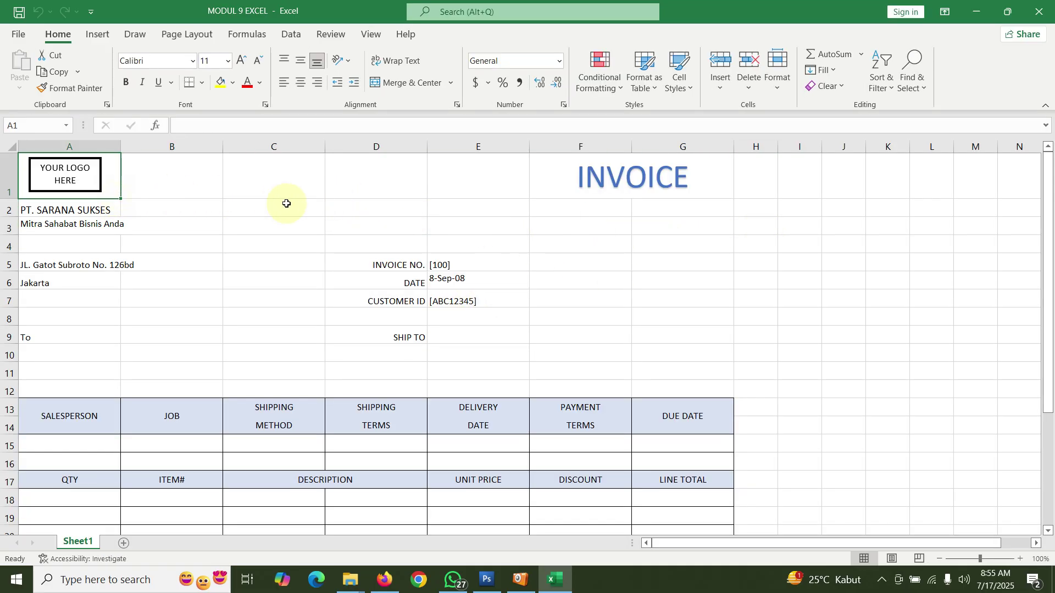
click(1038, 11)
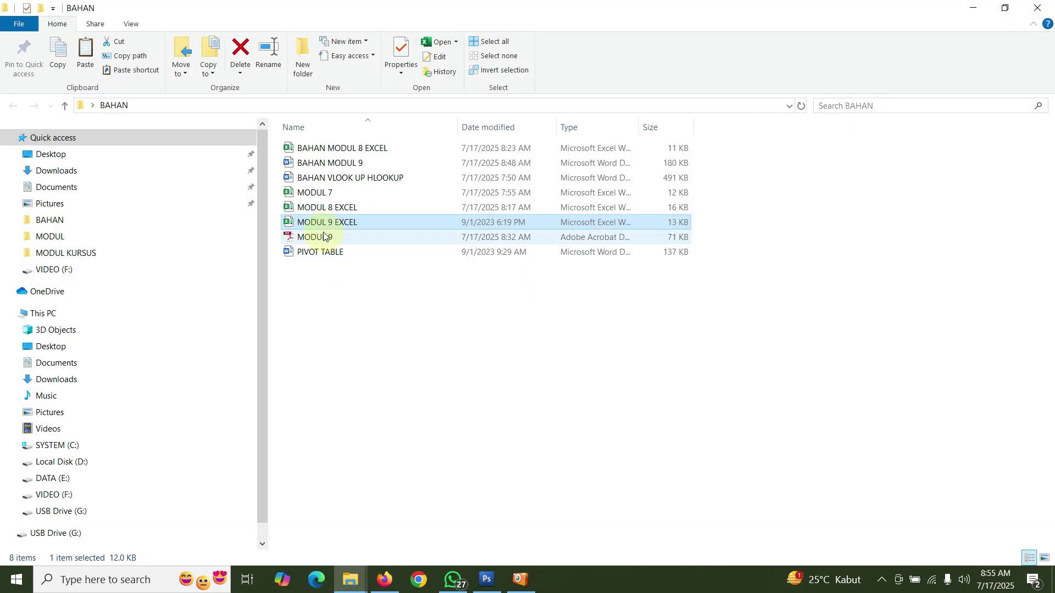
Step: Open the BAHAN MODUL 9 document in Word and examine the invoice picture's row and column layout down to the totals
double_click(338, 165)
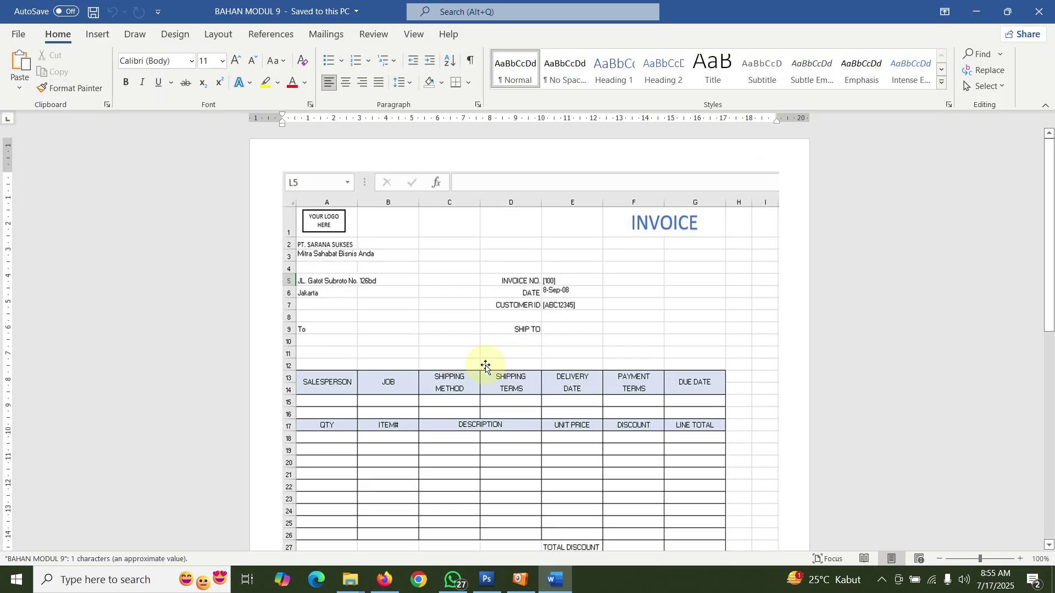
click(438, 346)
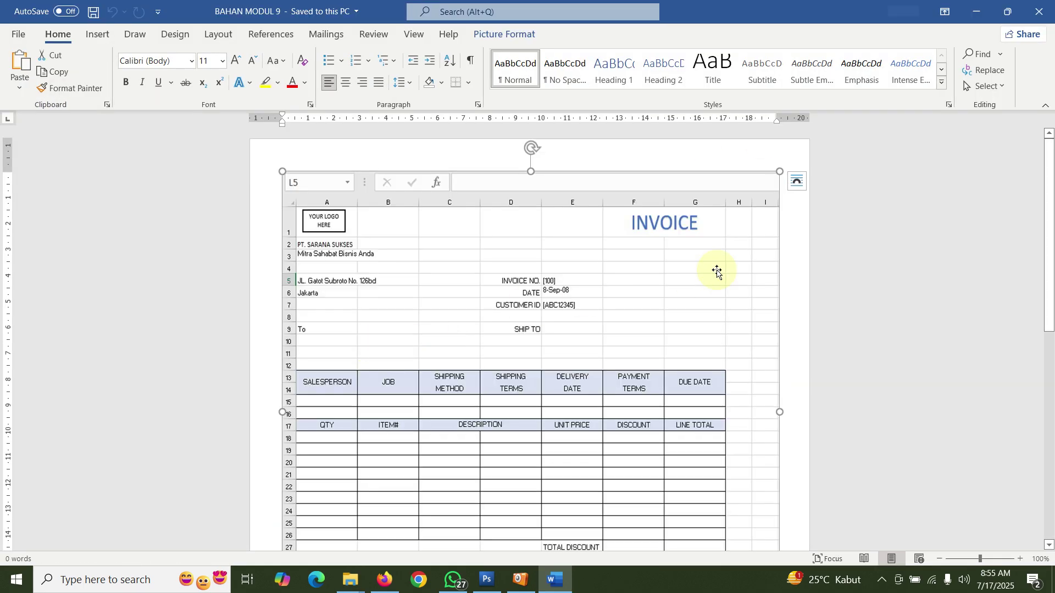
click(829, 248)
scroll(449, 223, up, 4)
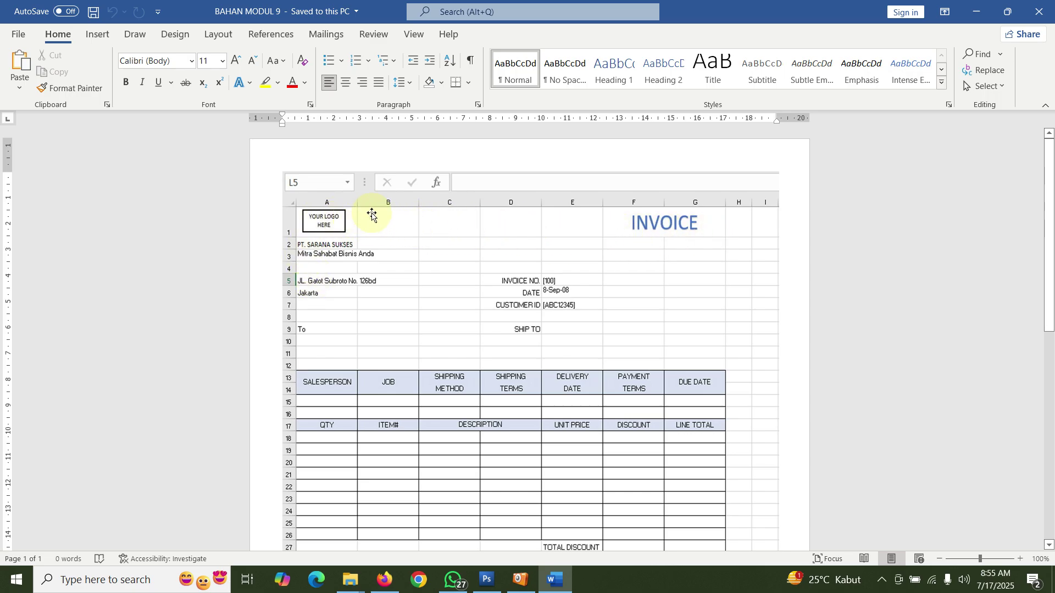
scroll(349, 268, down, 1)
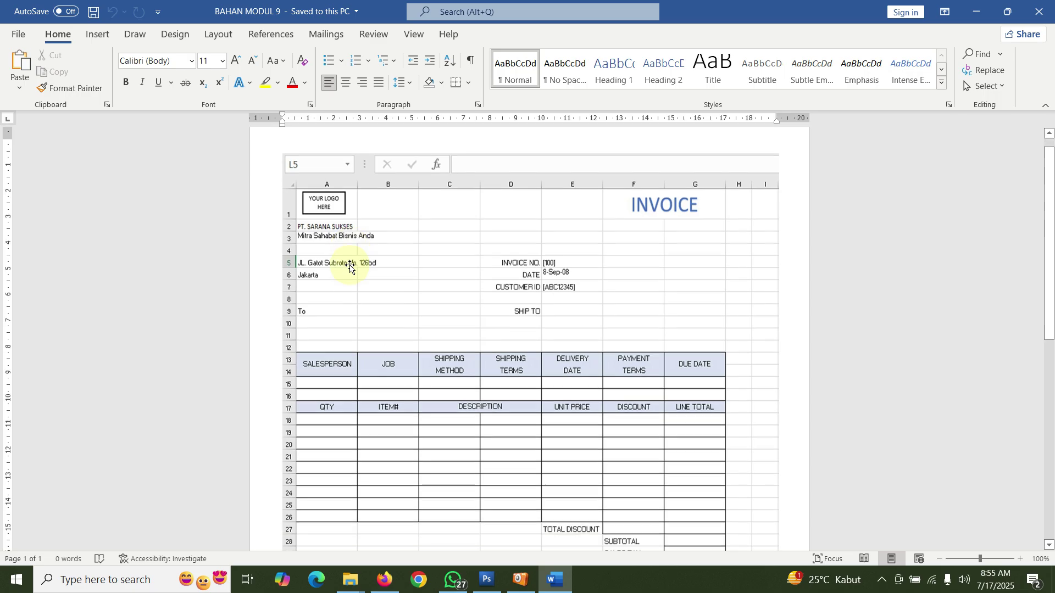
scroll(350, 268, down, 3)
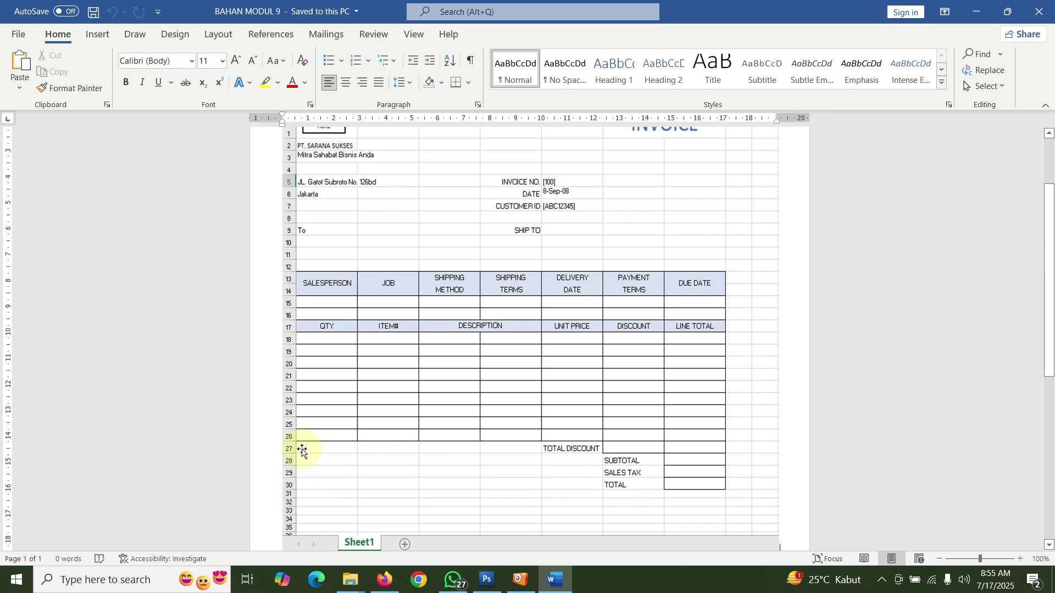
scroll(284, 436, up, 1)
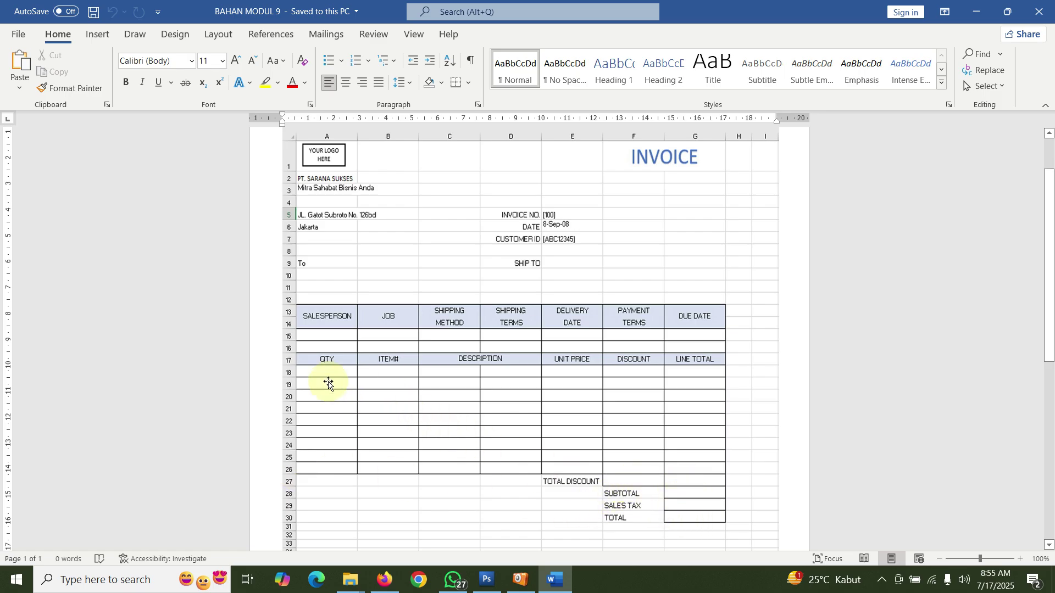
scroll(330, 382, up, 2)
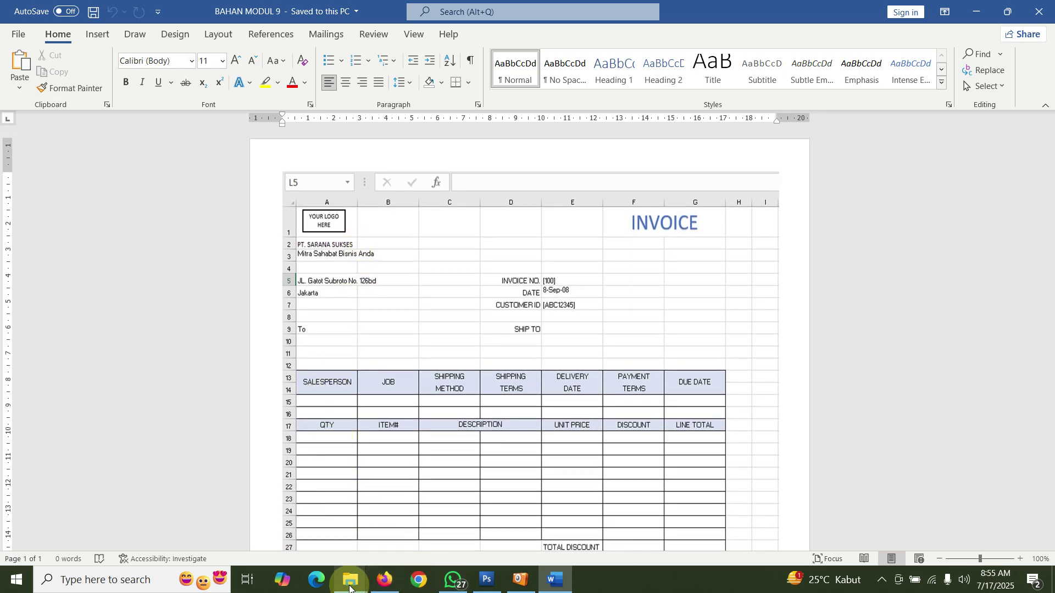
Step: Minimize the open windows, start Excel from the desktop and create a blank workbook
click(342, 589)
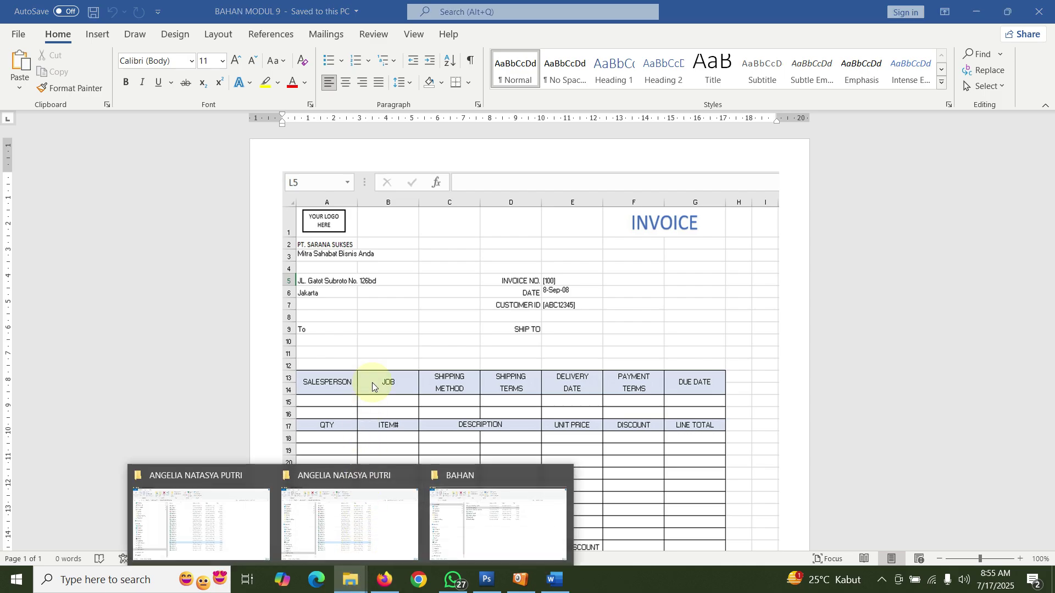
click(977, 12)
click(981, 7)
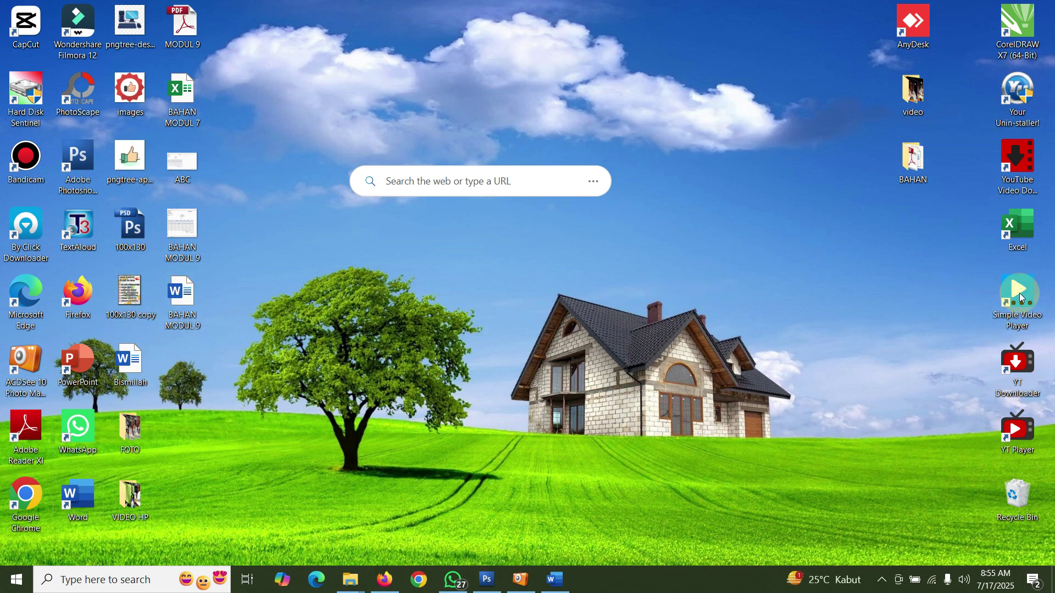
double_click(1020, 236)
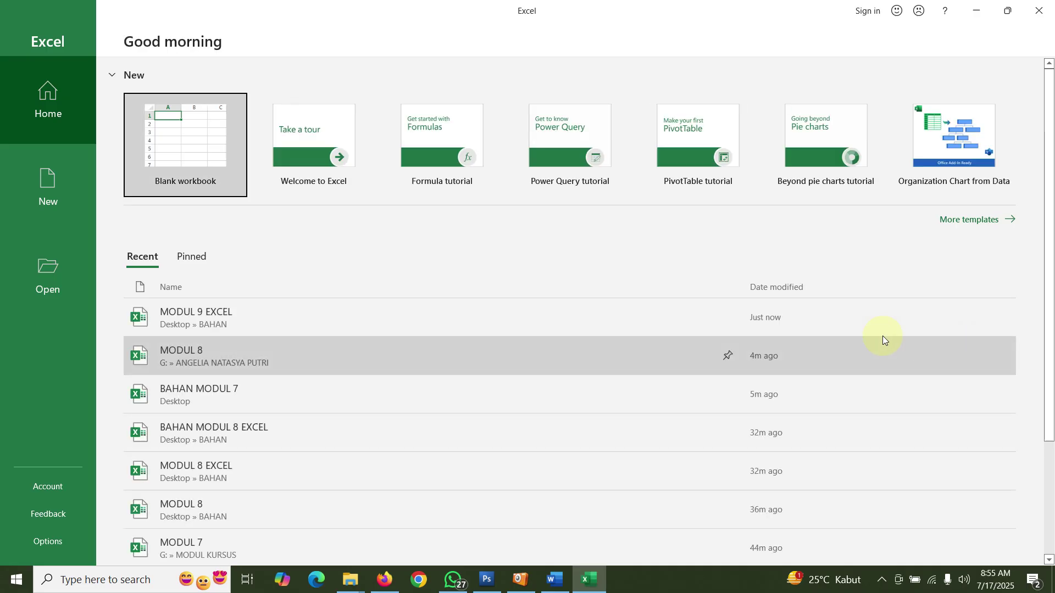
click(226, 130)
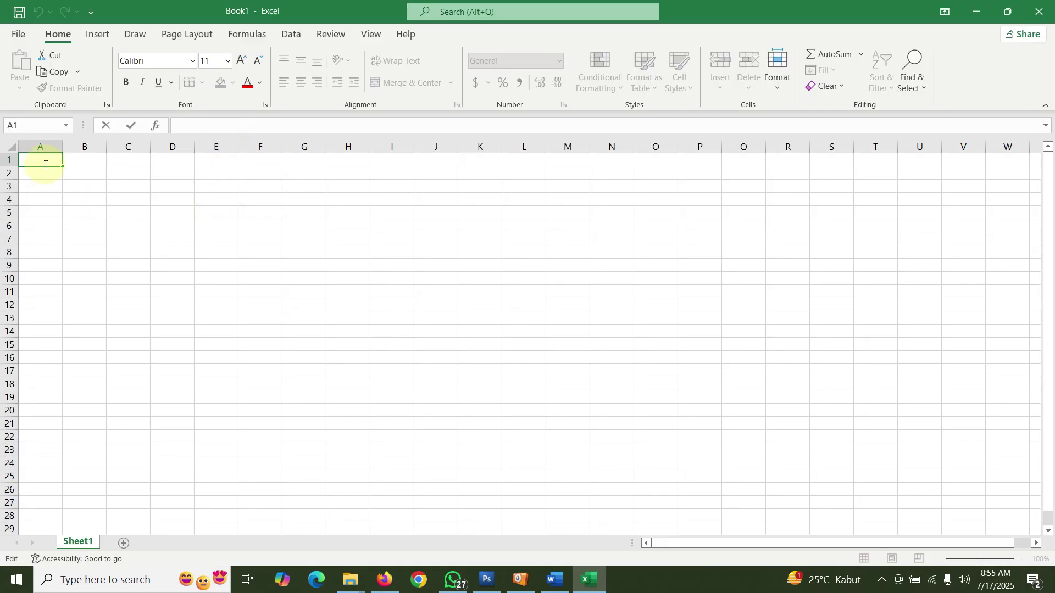
Step: Set the width of columns A through G to 30
drag(52, 144, 305, 145)
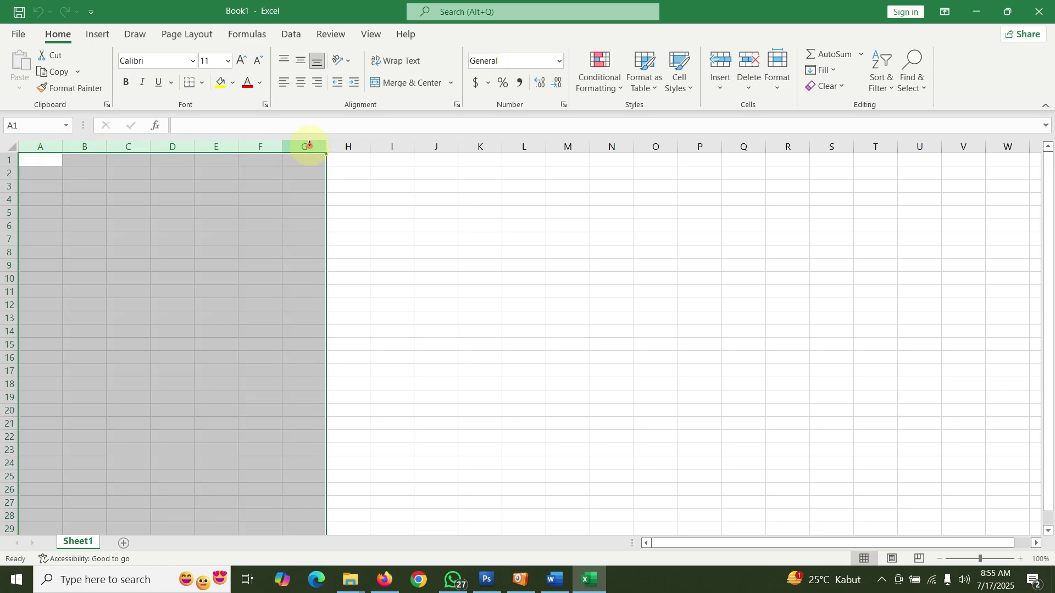
right_click(310, 146)
click(398, 345)
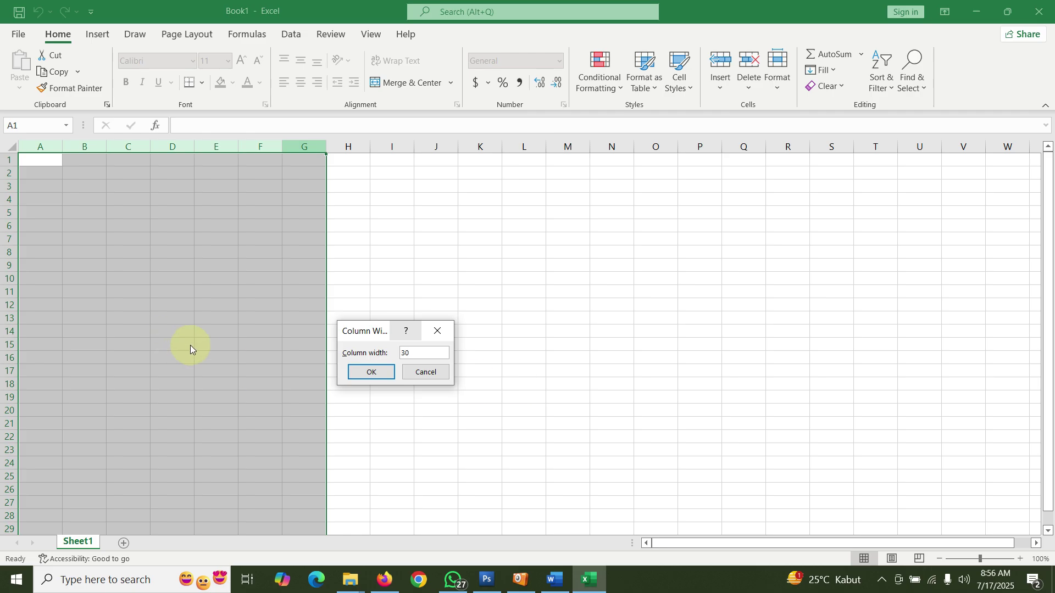
click(355, 371)
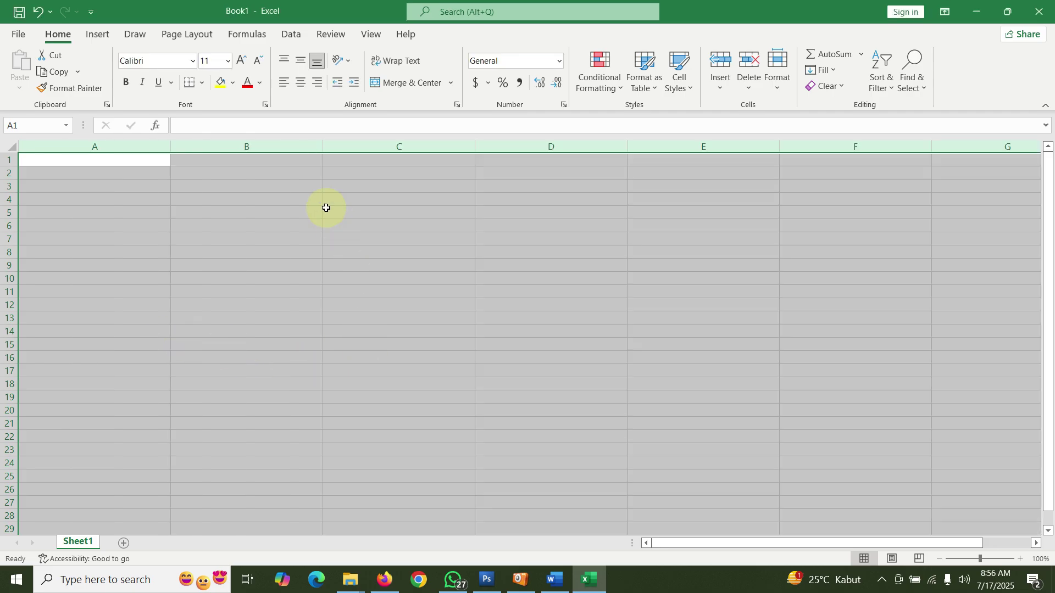
Step: Set the width of columns A through G to 20
right_click(302, 146)
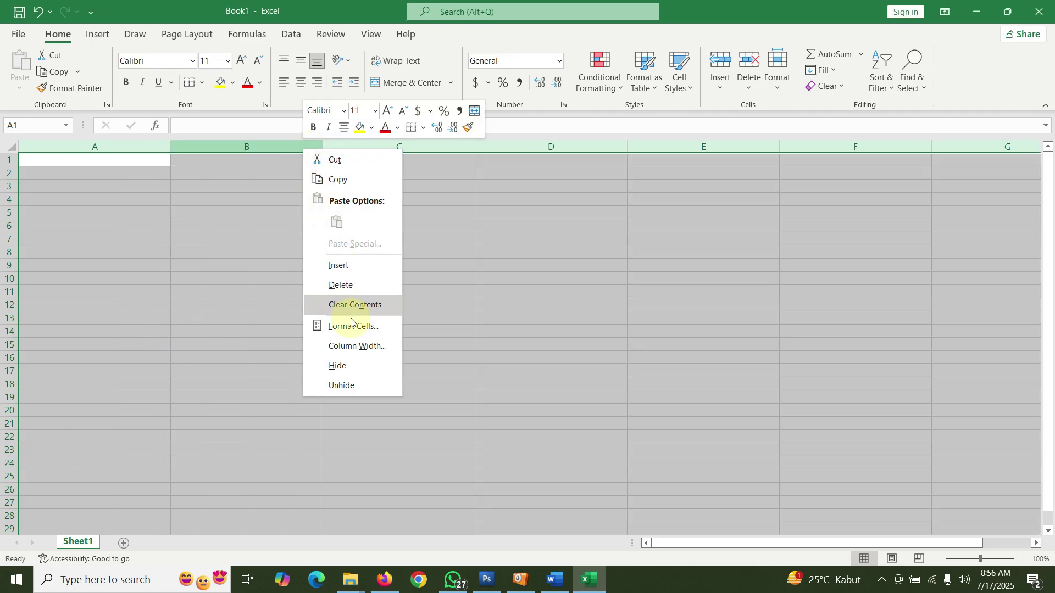
click(374, 346)
text(20)
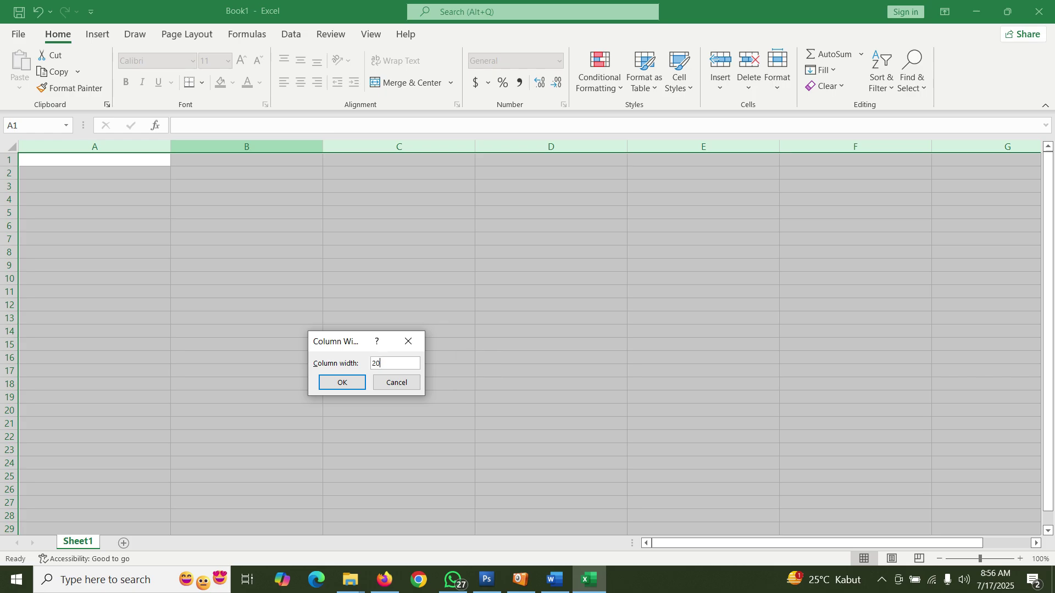
click(352, 382)
click(267, 397)
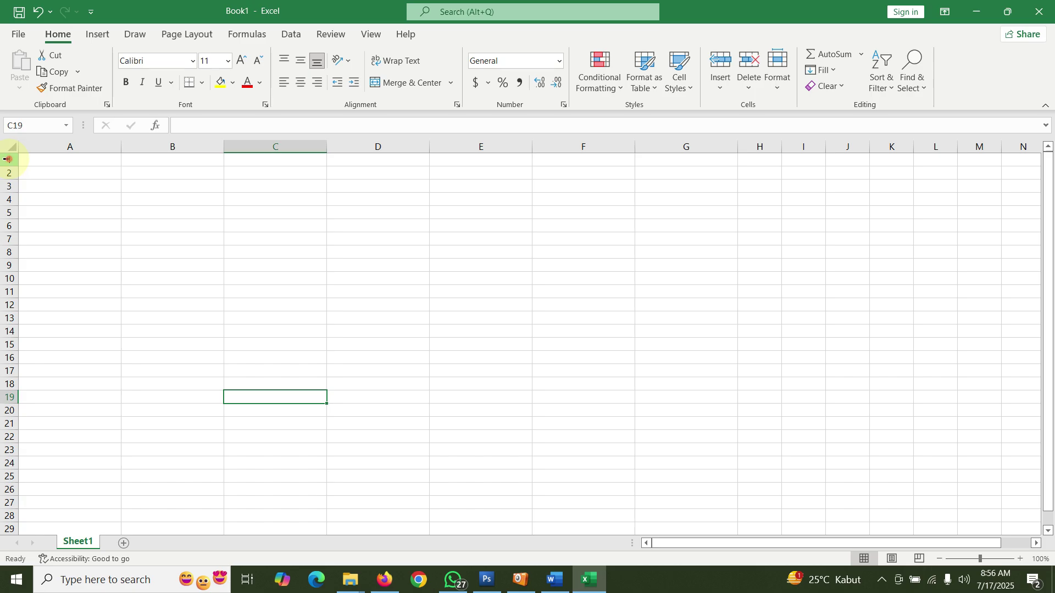
Step: Increase the height of row 1 to about four times the standard row height
right_click(7, 159)
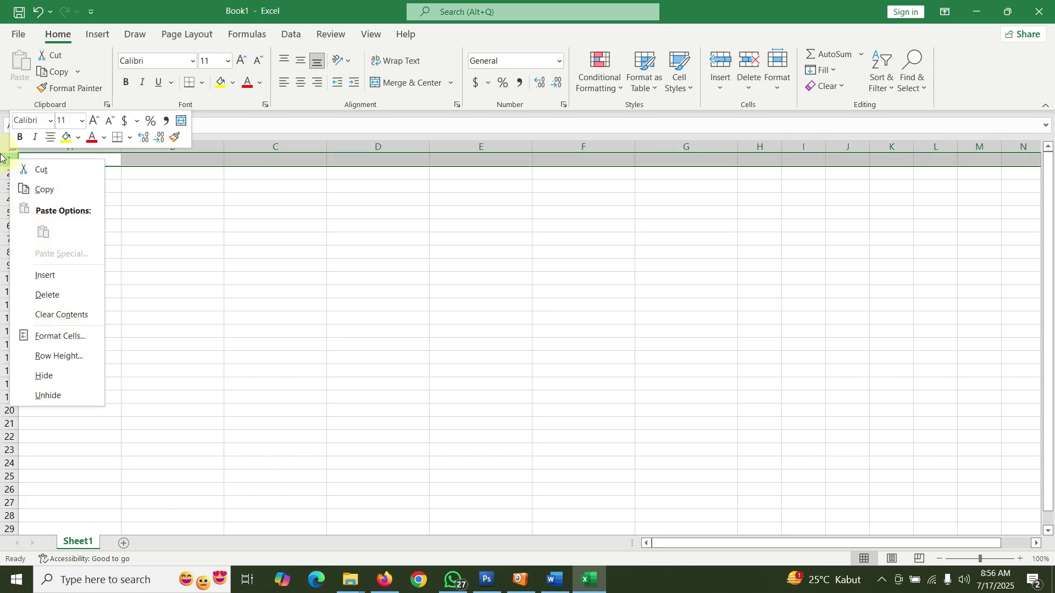
click(57, 356)
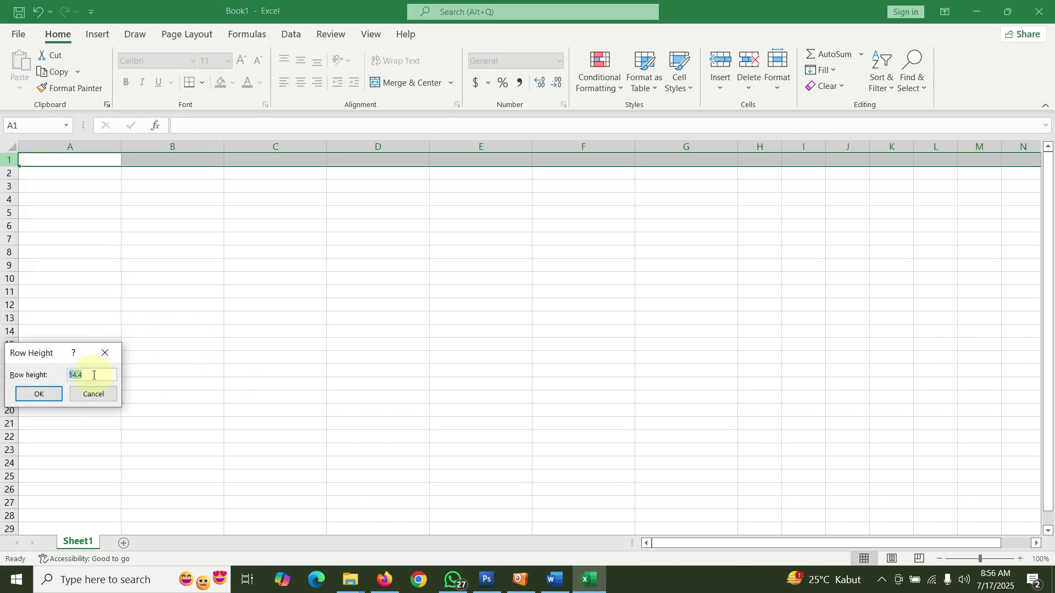
click(49, 394)
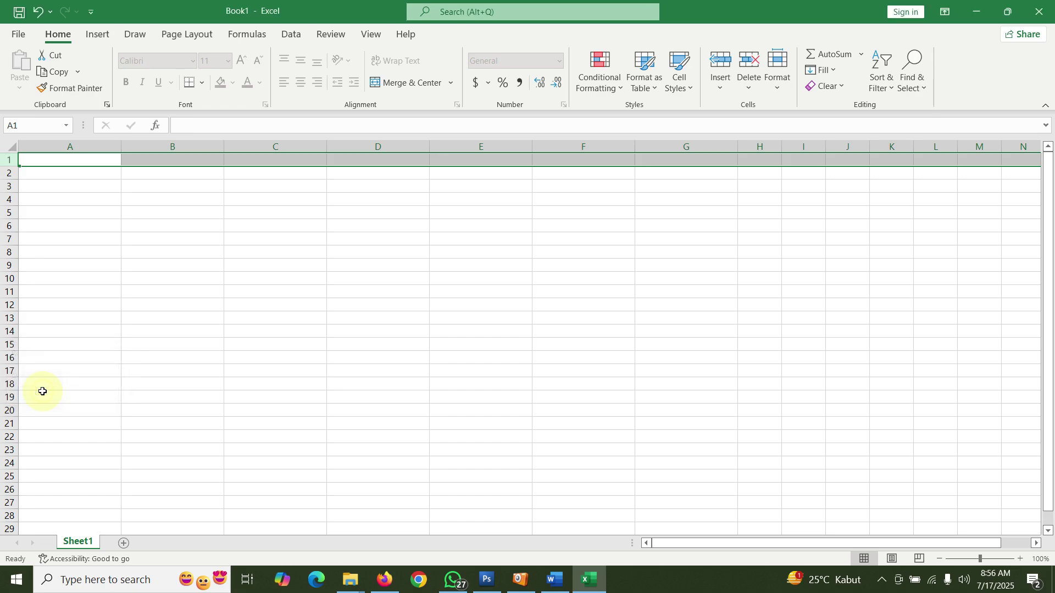
click(339, 461)
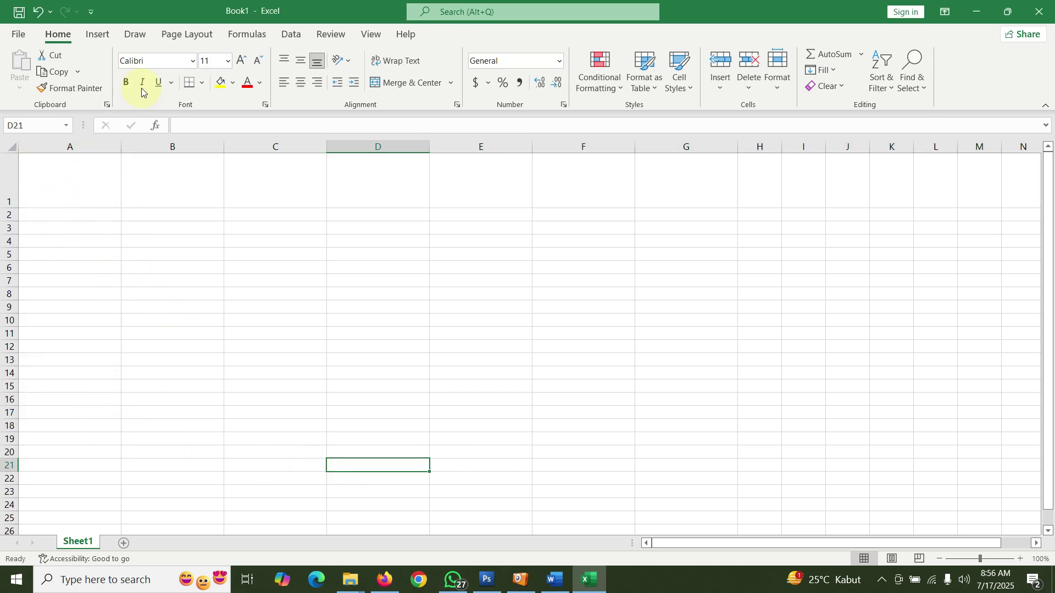
Step: Draw a rectangle about 1.42" wide and 0.65" high inside cell A1 and give it the white-fill, black-outline theme style
click(98, 34)
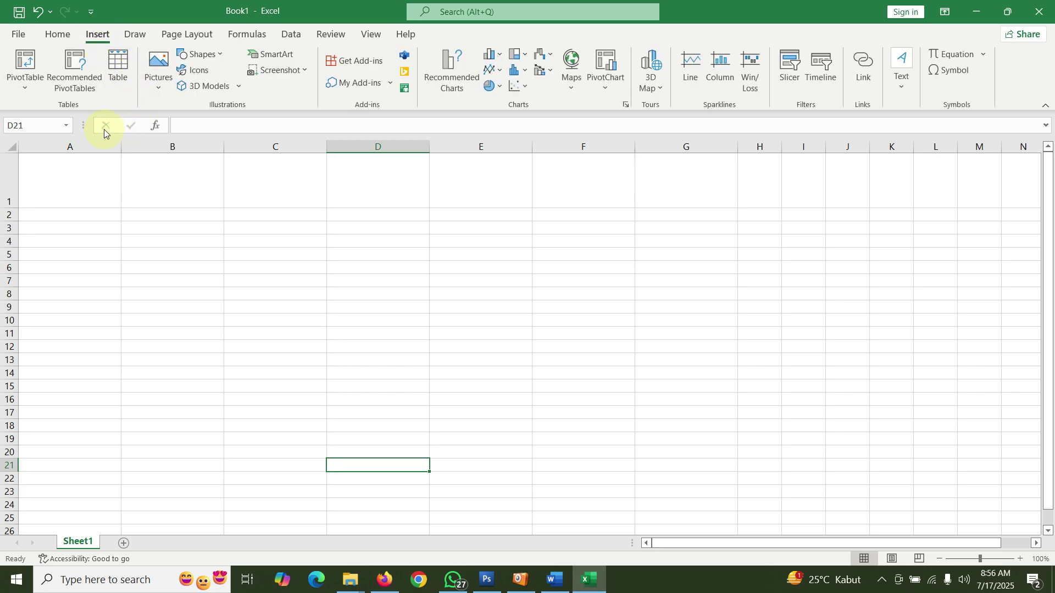
click(218, 55)
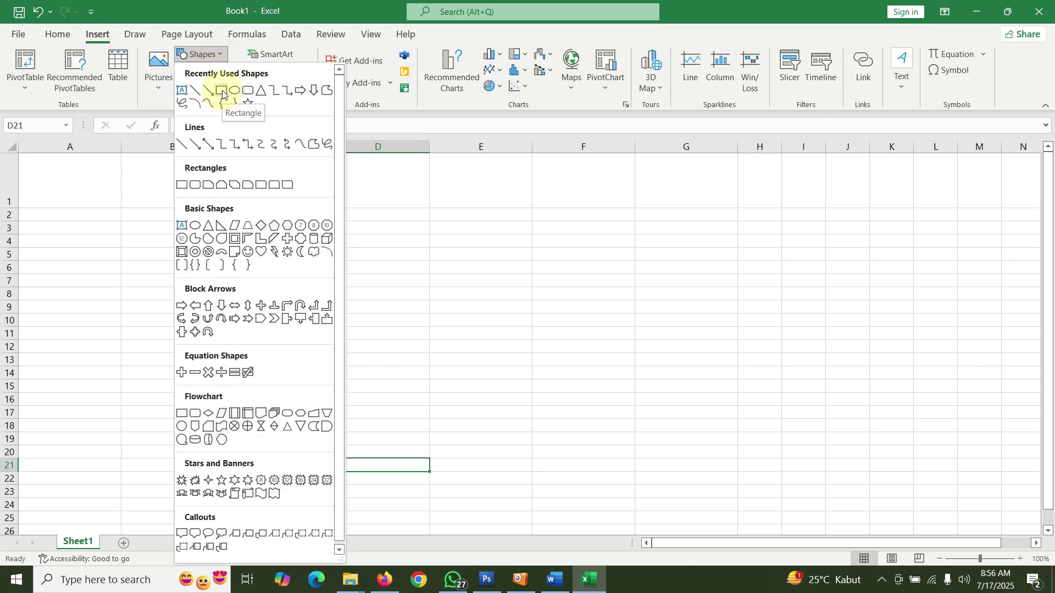
click(222, 94)
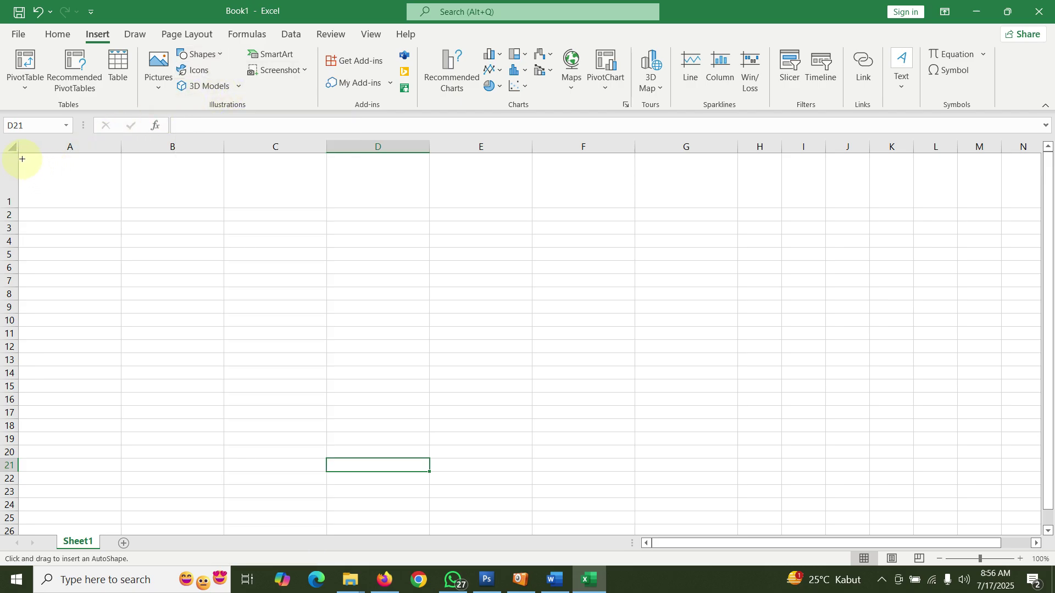
drag(22, 159, 113, 201)
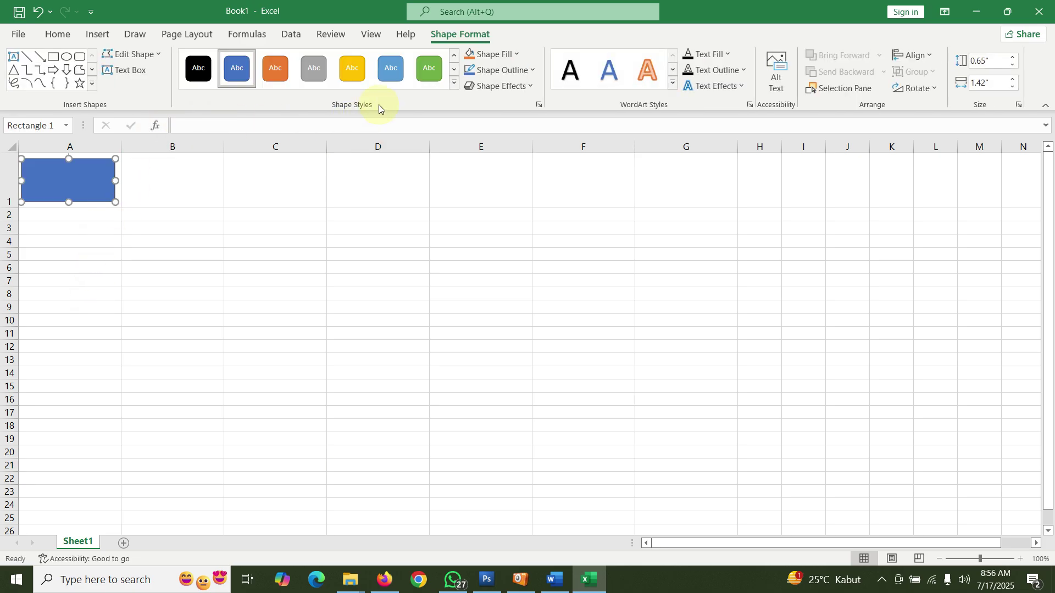
click(454, 82)
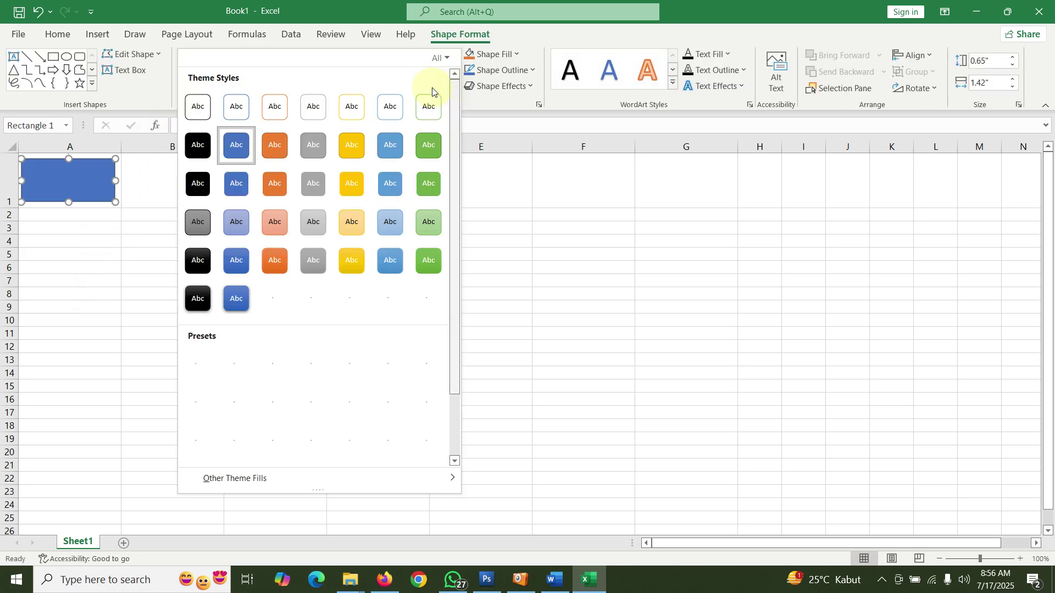
click(200, 112)
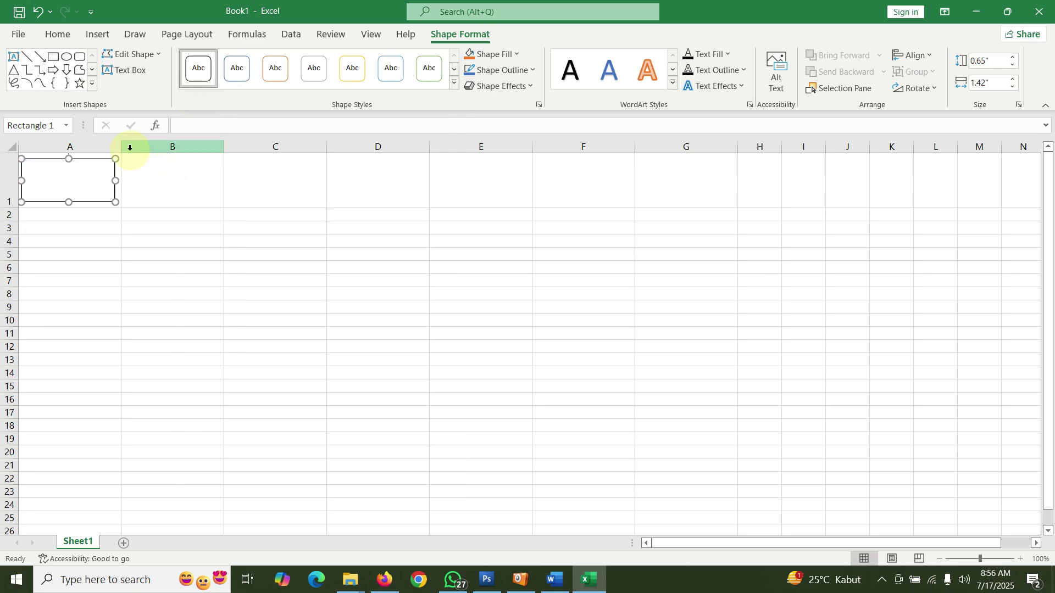
Step: Add the text "YOUR LOGO HERE" to the rectangle in cell A1
right_click(77, 177)
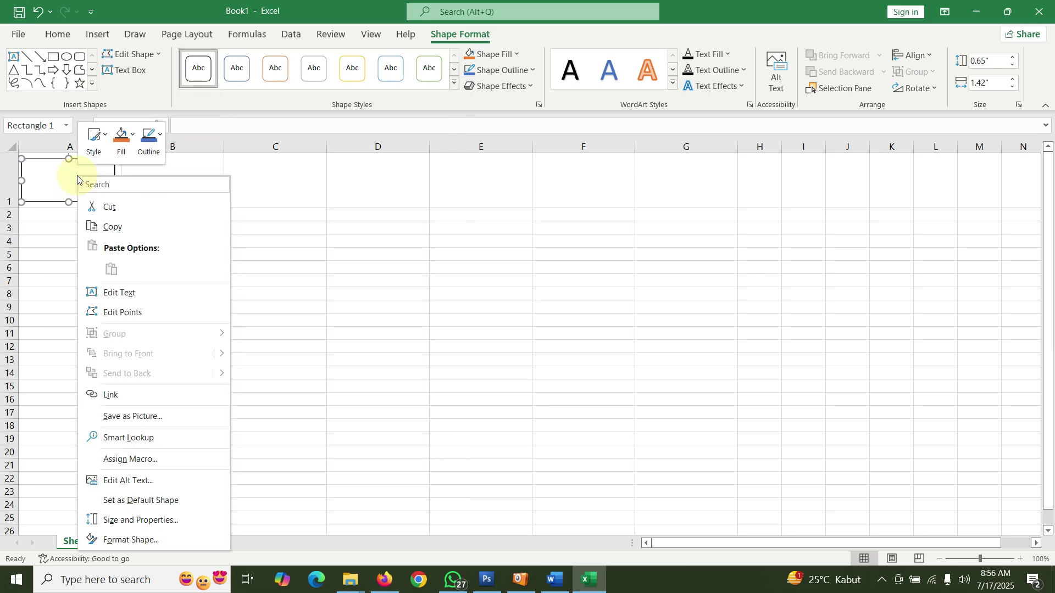
click(125, 292)
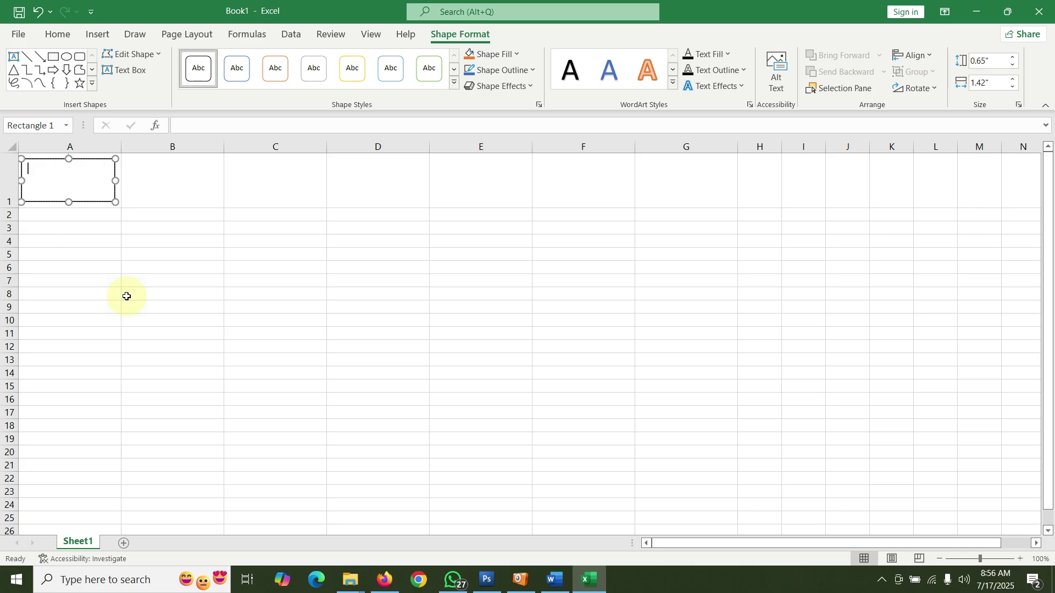
text(YOUR LOGO HERE)
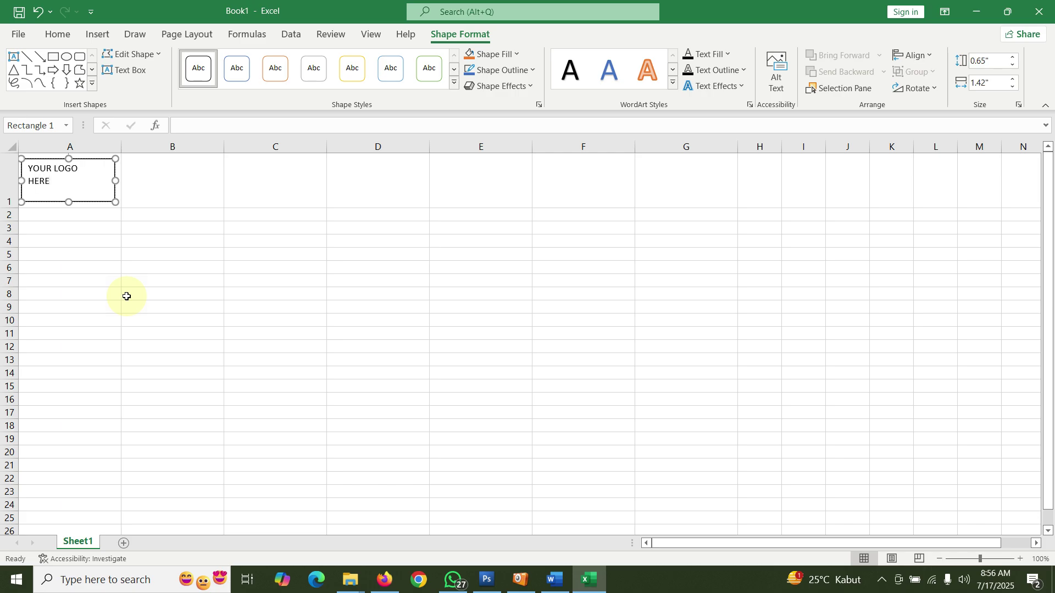
click(48, 212)
click(83, 174)
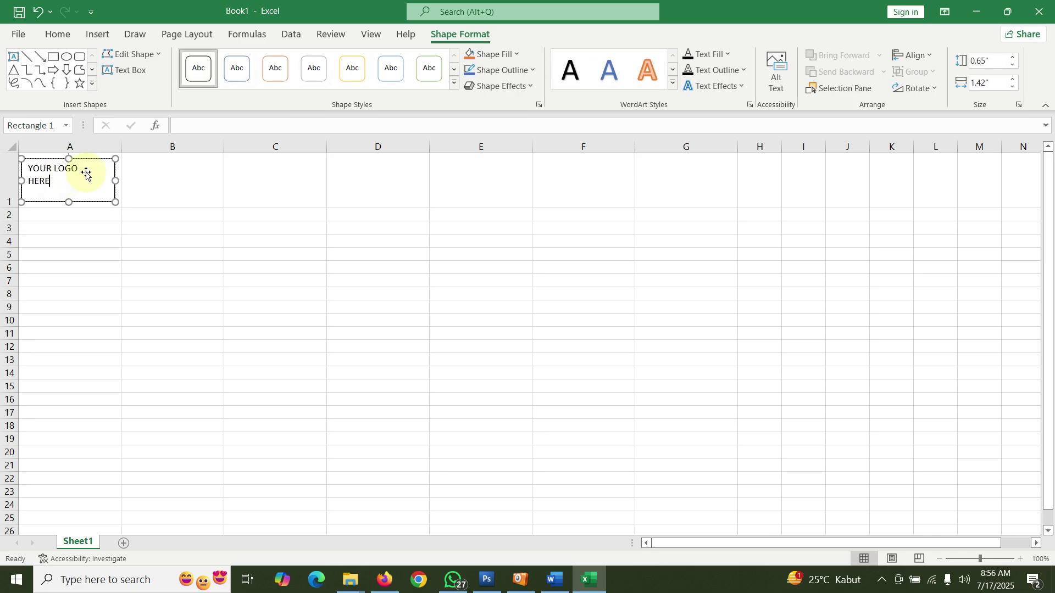
Step: Center the logo placeholder's text horizontally and vertically within its rectangle
click(60, 180)
drag(60, 180, 29, 167)
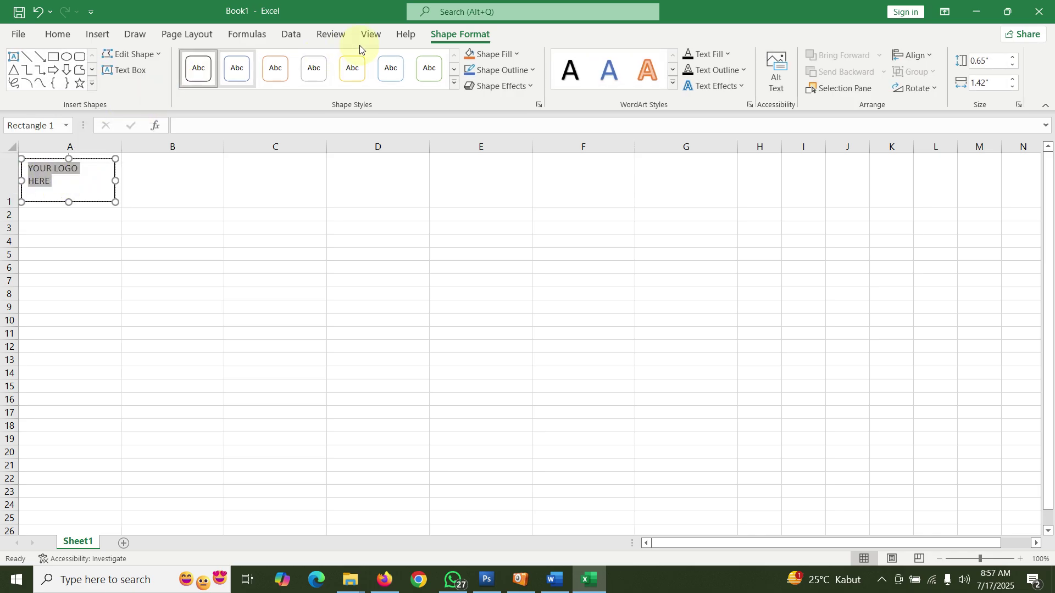
click(55, 34)
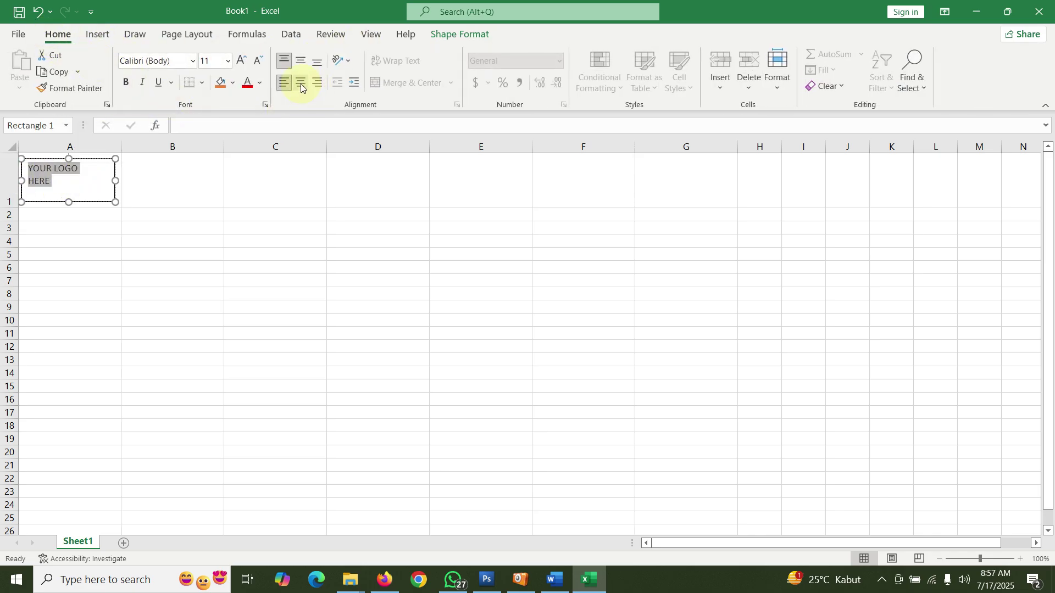
click(301, 83)
click(304, 62)
click(253, 225)
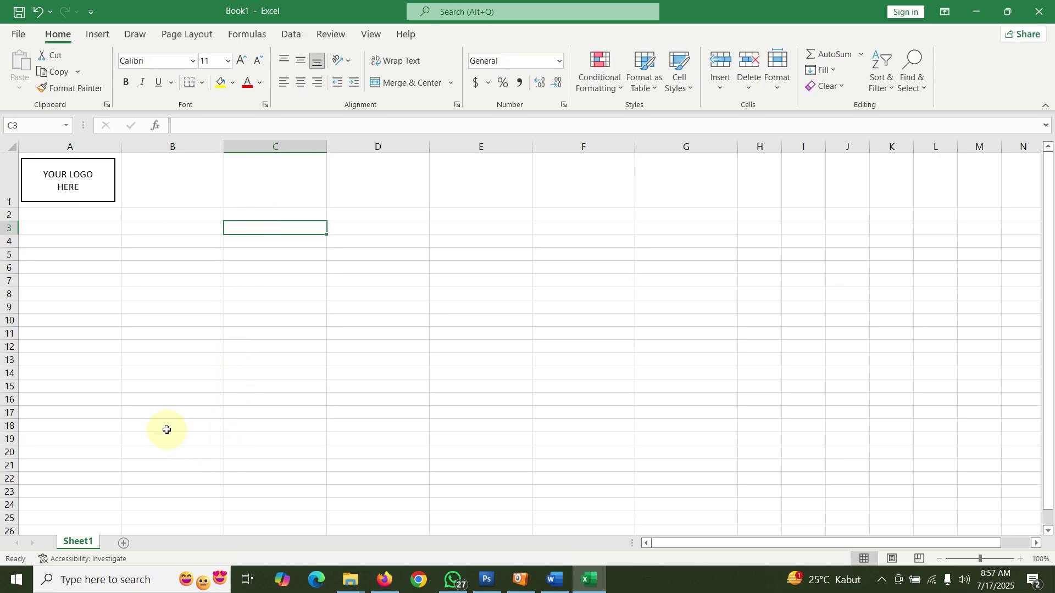
Step: Merge and center cells F1:G1, and insert blue shadowed WordArt reading "INVOICE"
drag(583, 175, 657, 199)
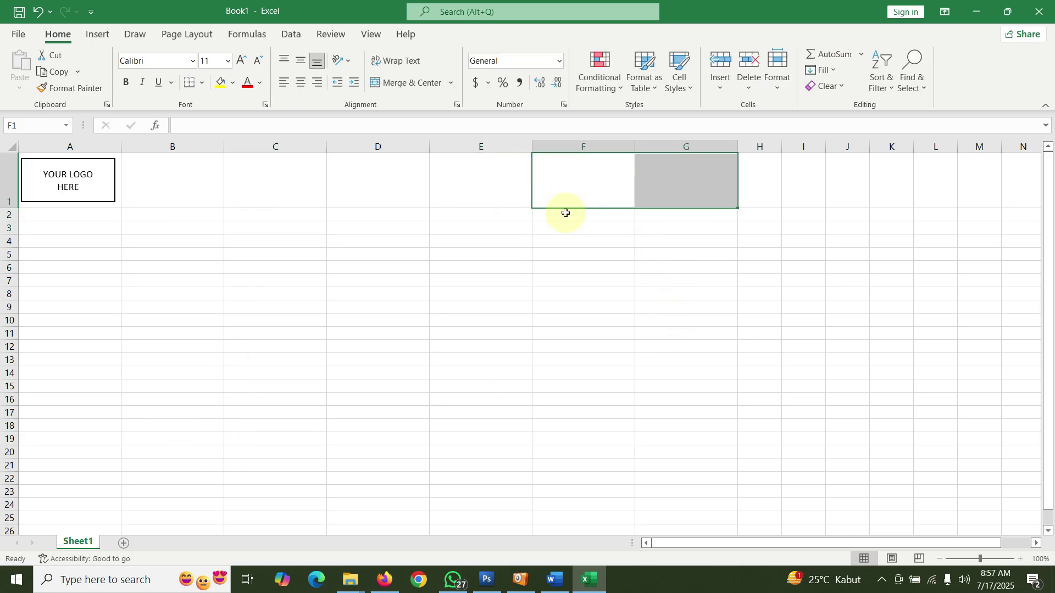
click(408, 83)
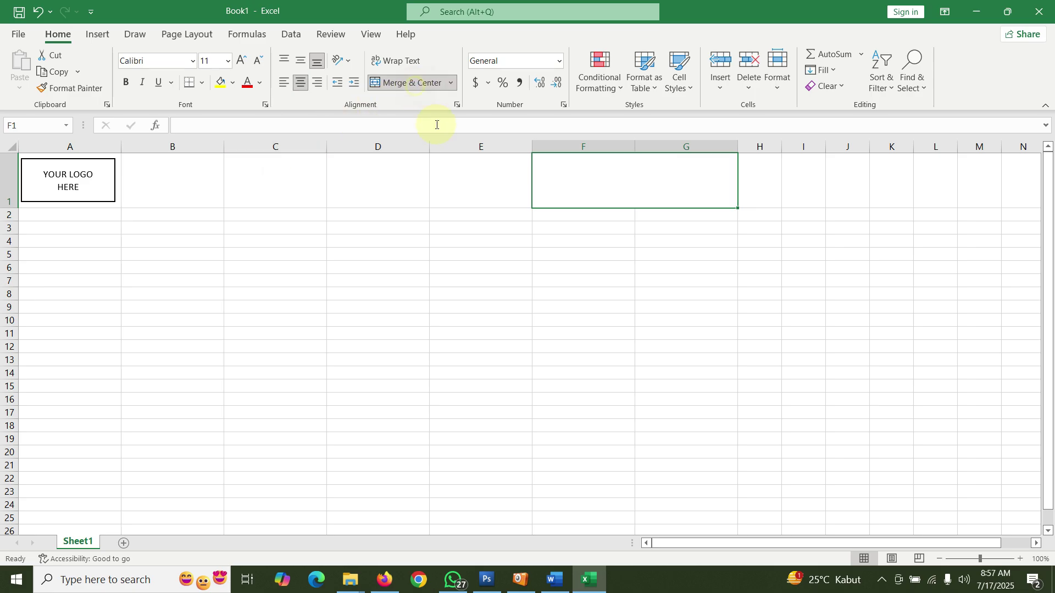
click(98, 35)
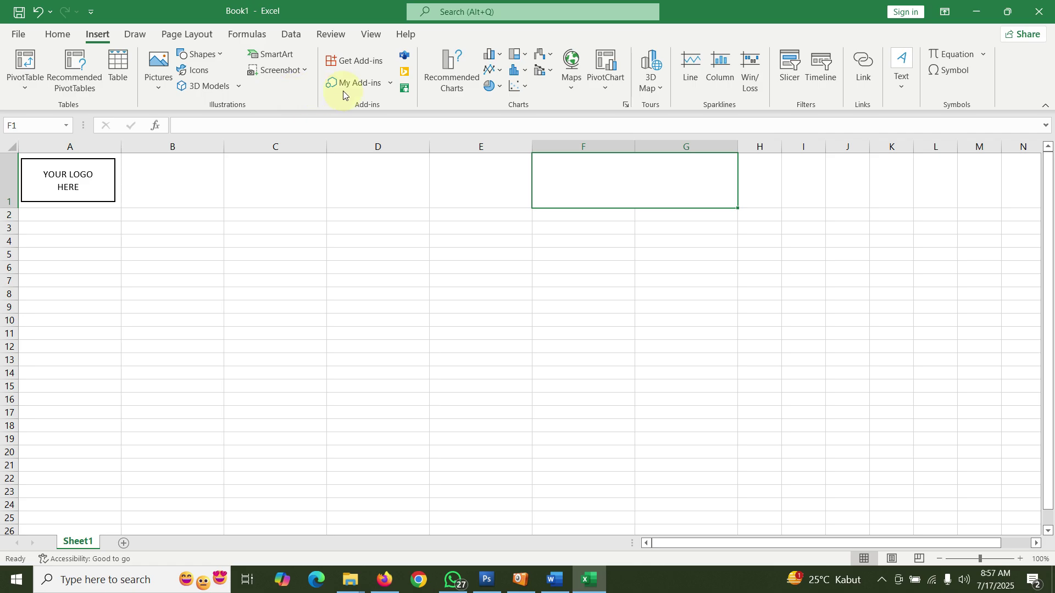
click(904, 88)
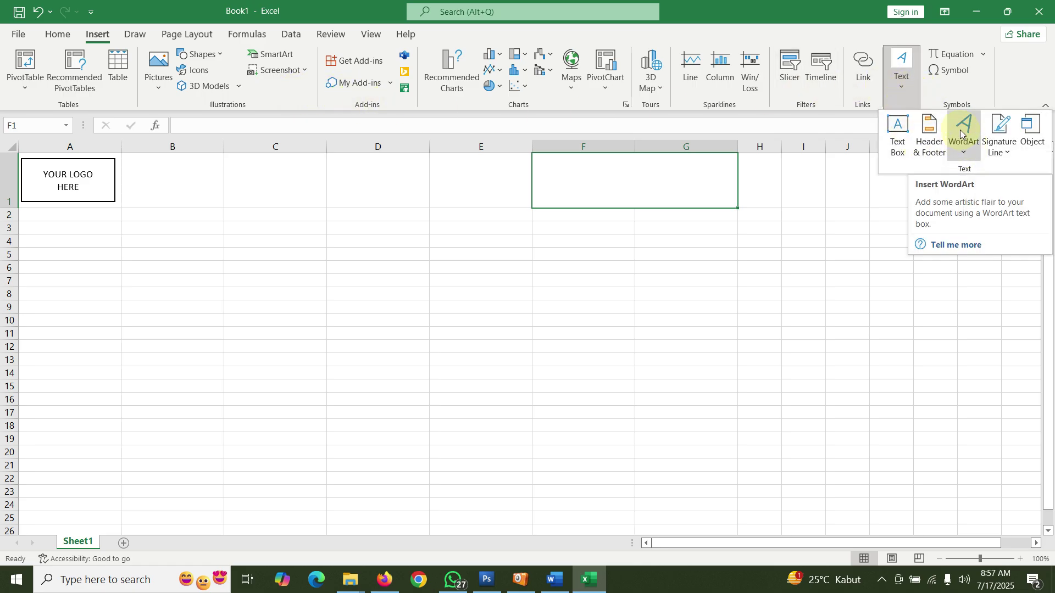
click(967, 149)
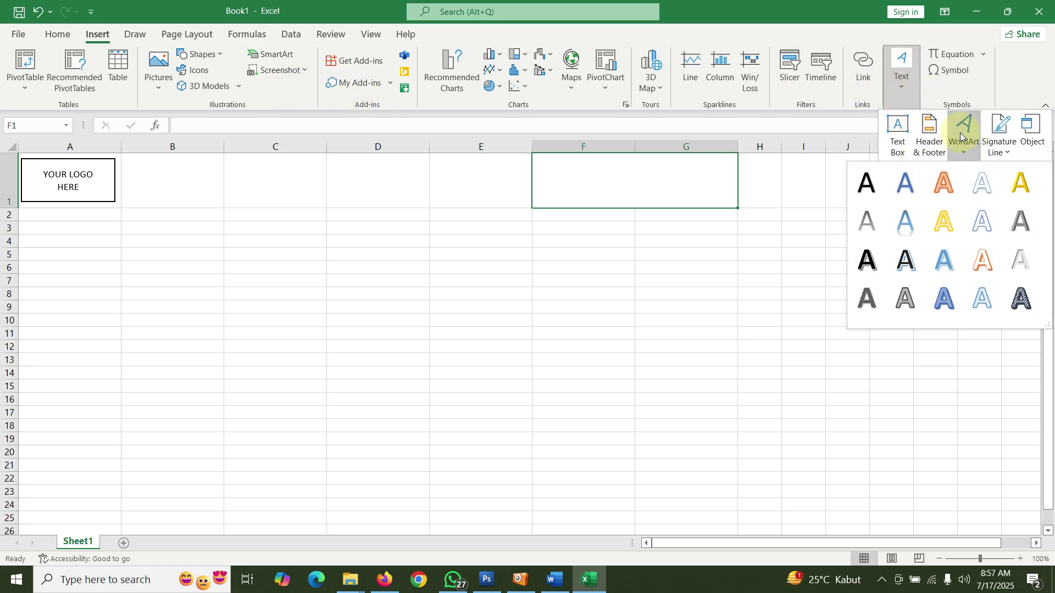
click(915, 198)
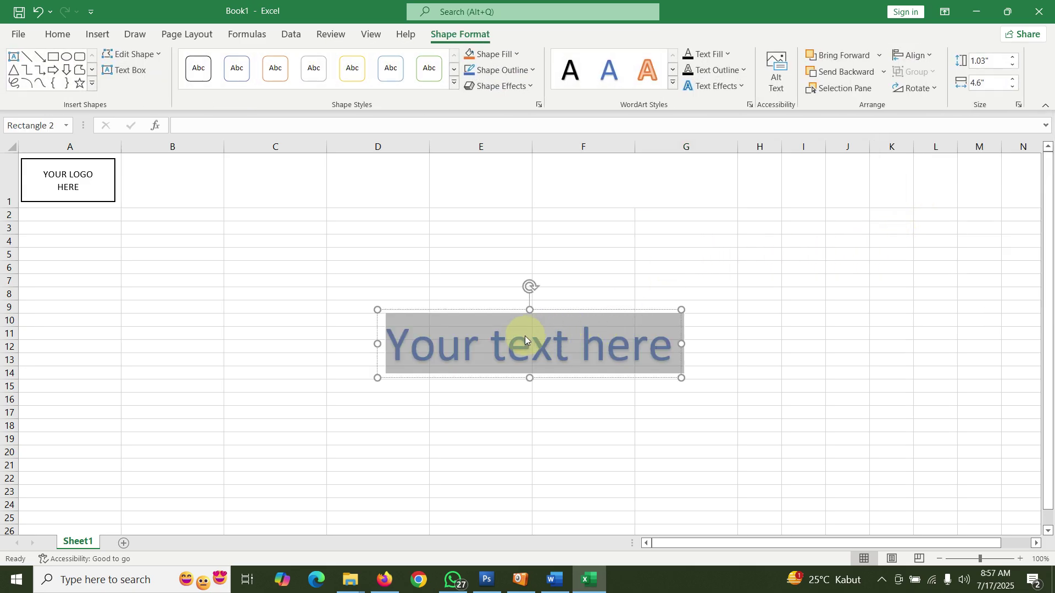
text(INV)
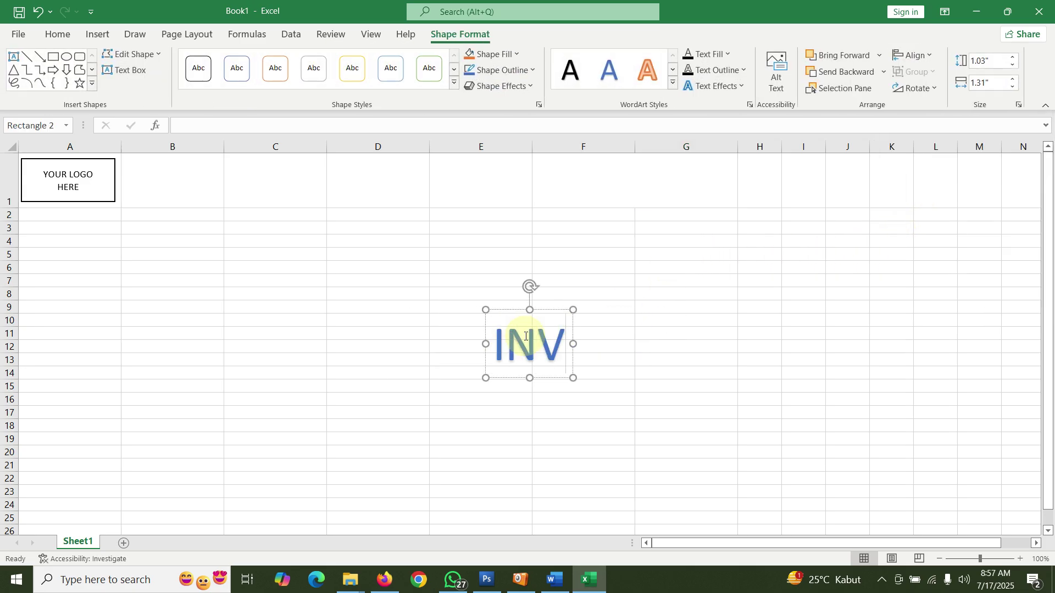
text(OICE)
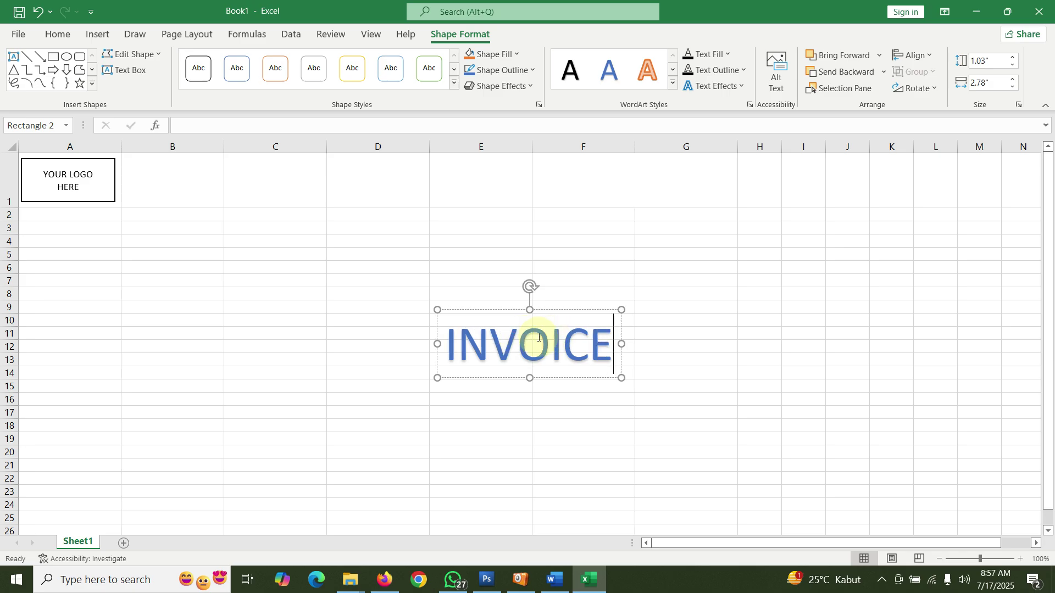
Step: Set the INVOICE WordArt's font size to 36 and move it into the merged cell F1:G1
drag(456, 345, 579, 345)
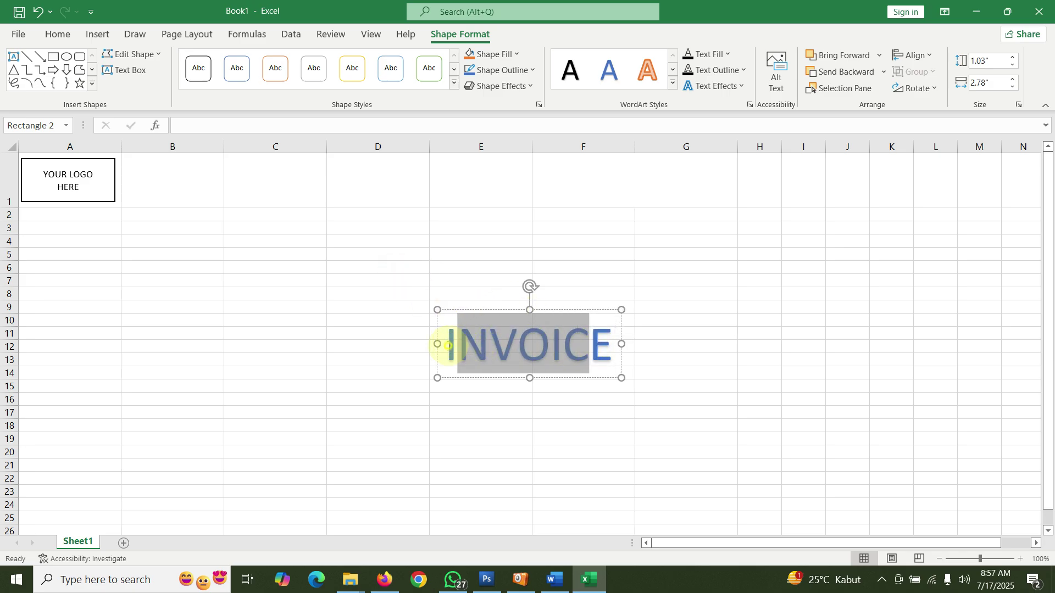
drag(447, 345, 624, 346)
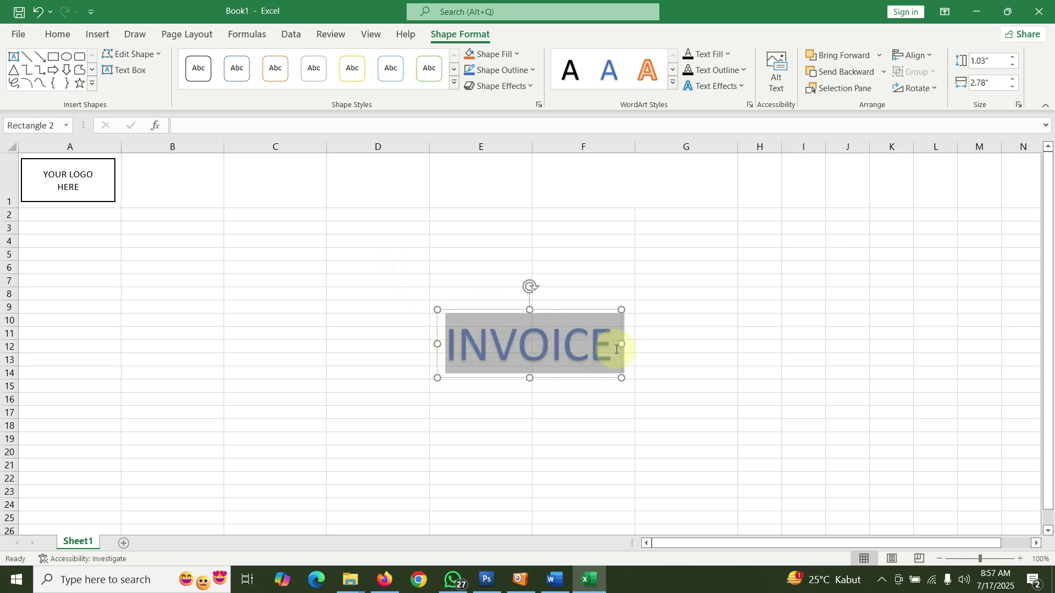
click(64, 37)
click(228, 62)
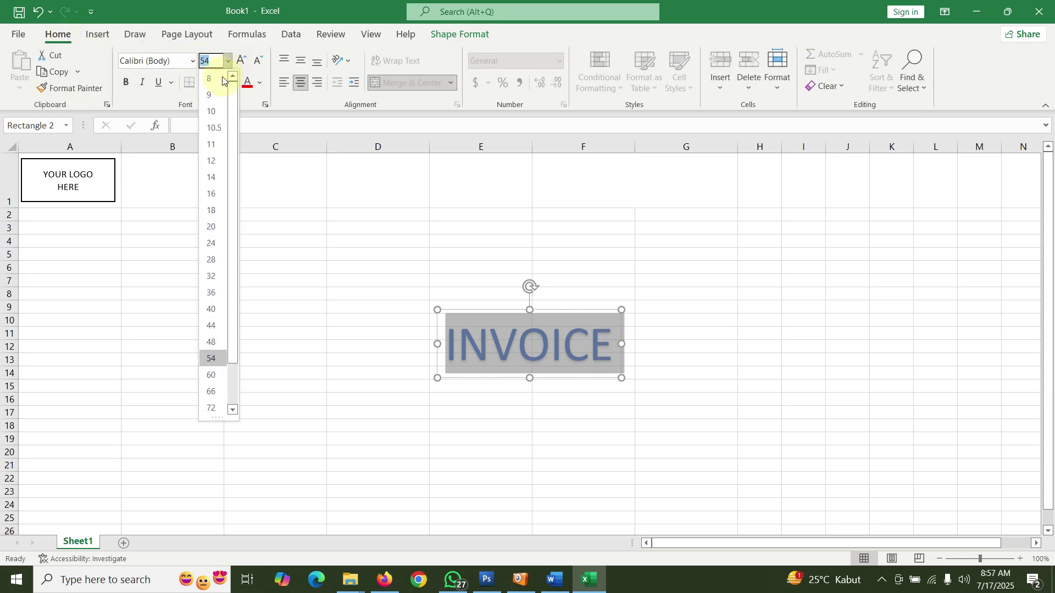
click(218, 292)
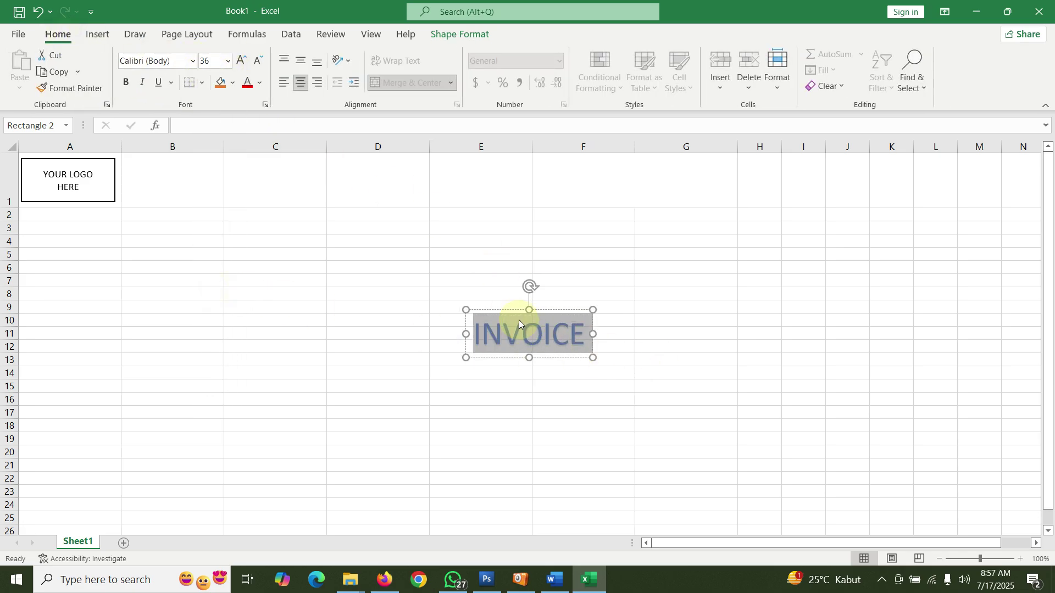
drag(513, 308, 617, 157)
click(651, 296)
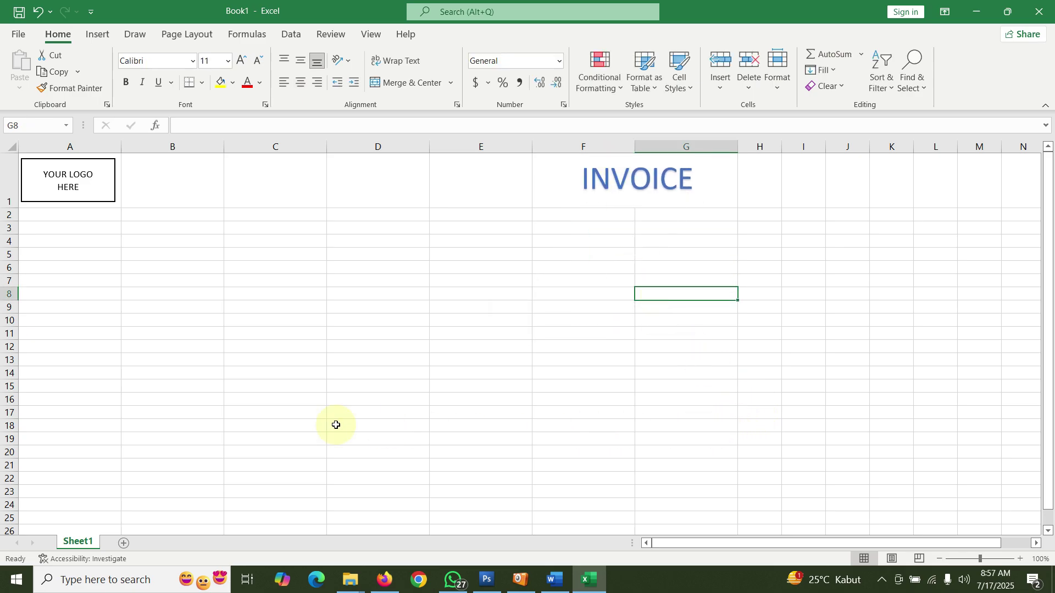
Step: Check the reference layout in Word, and enter "PT. SARANA SUKSES" in cell A2 of the Excel workbook
click(557, 588)
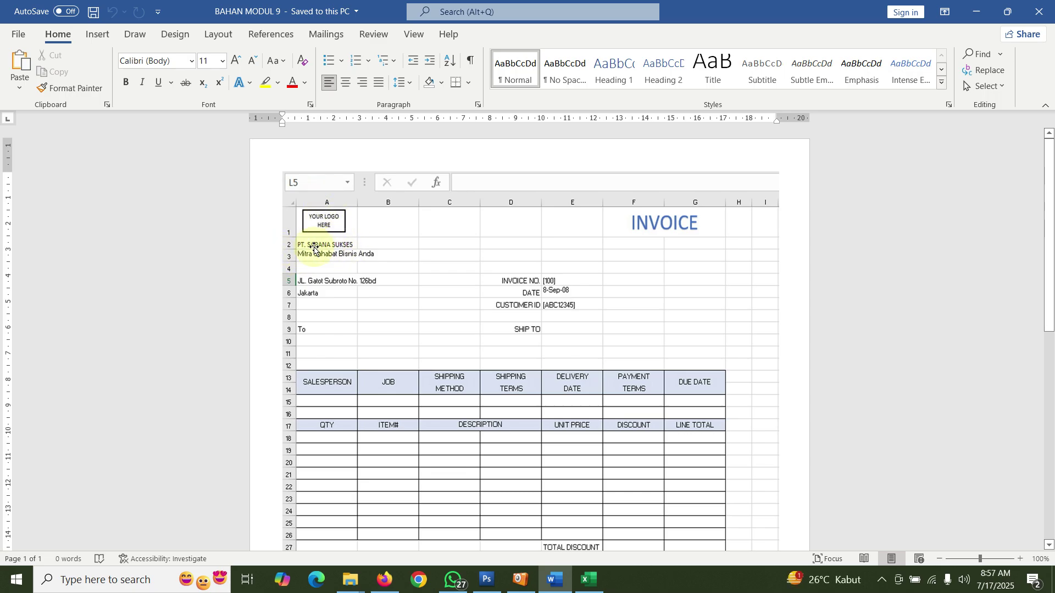
click(589, 585)
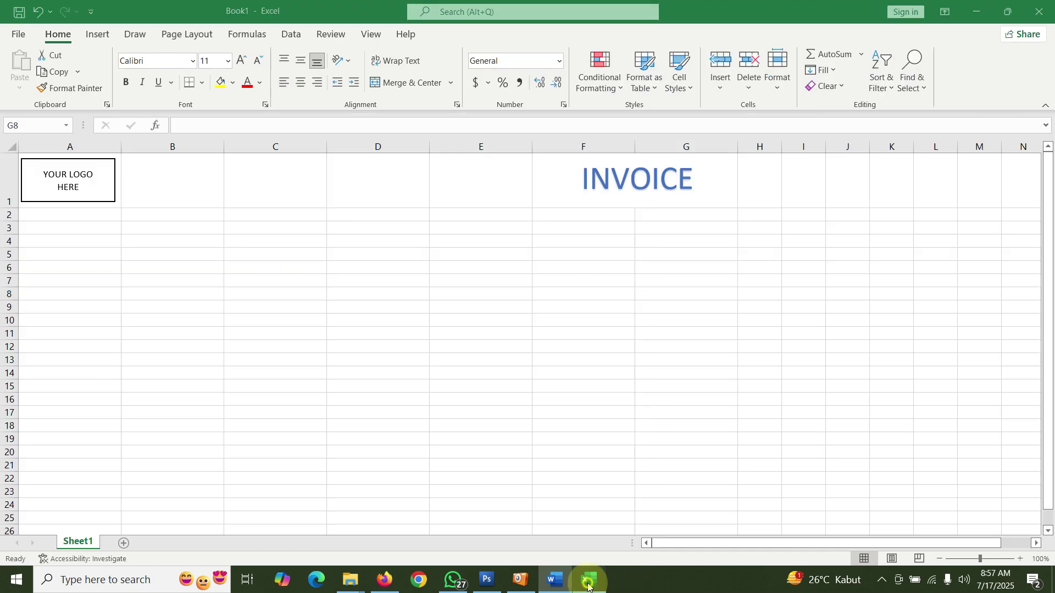
click(35, 219)
text(PT. SARANA SUKSES)
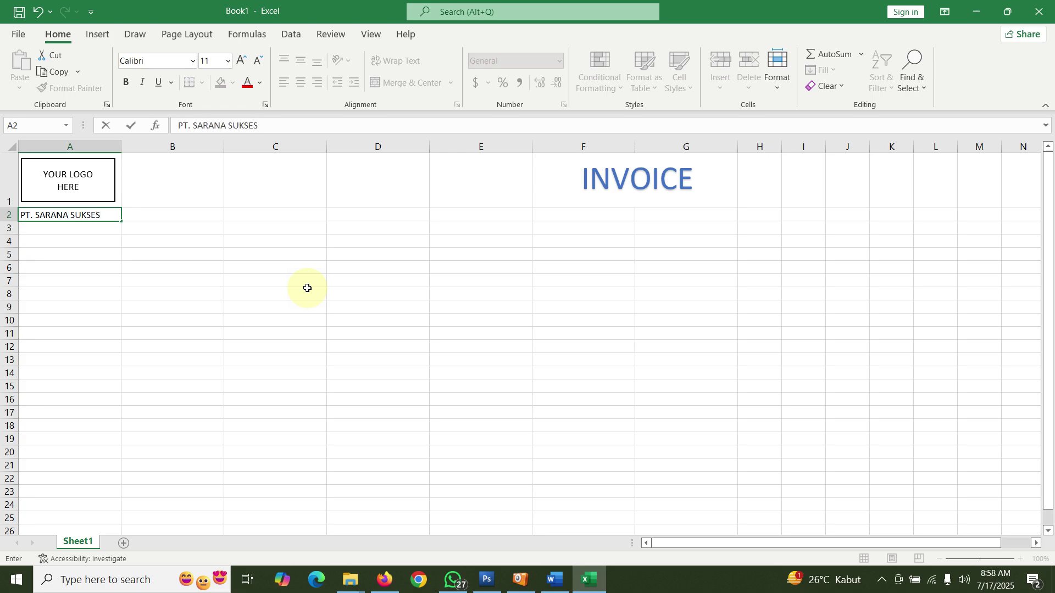
click(336, 385)
click(245, 240)
click(280, 217)
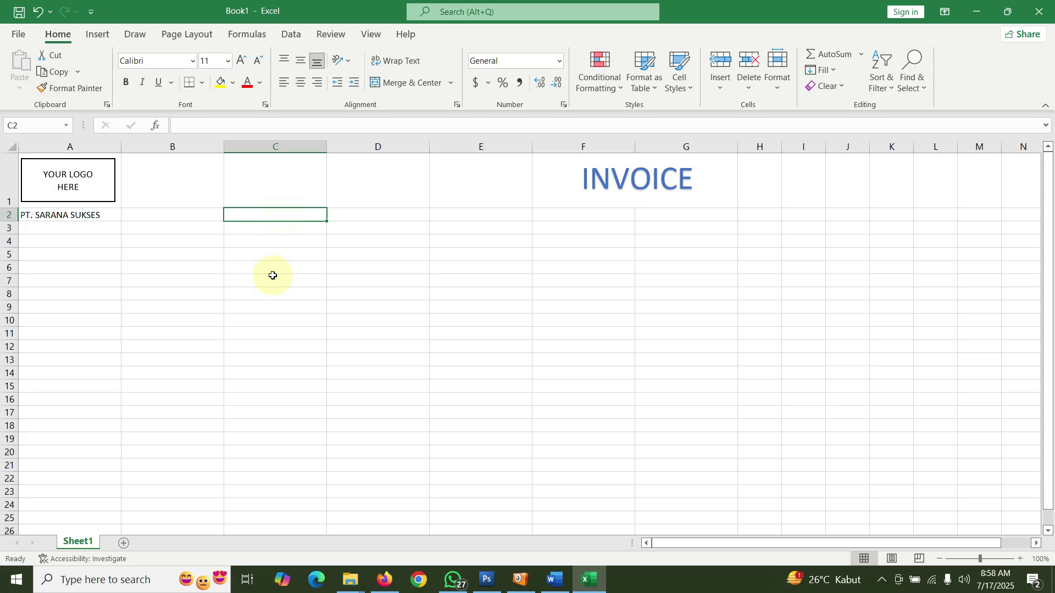
Step: Check the reference layout in Word, and enter "INVOICE NO" right-aligned in cell D5 of the Excel workbook
click(555, 580)
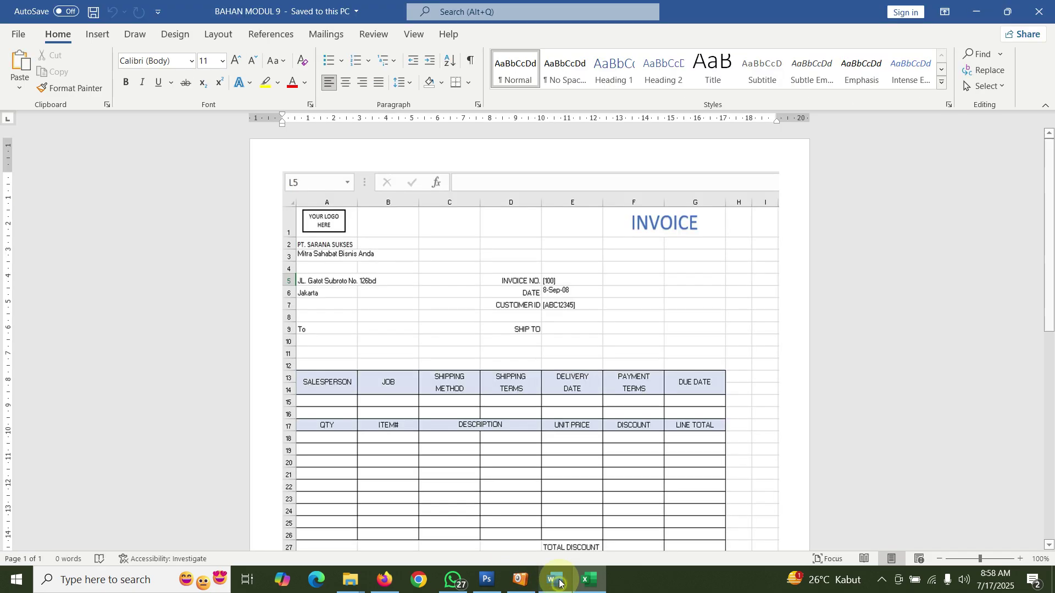
click(531, 280)
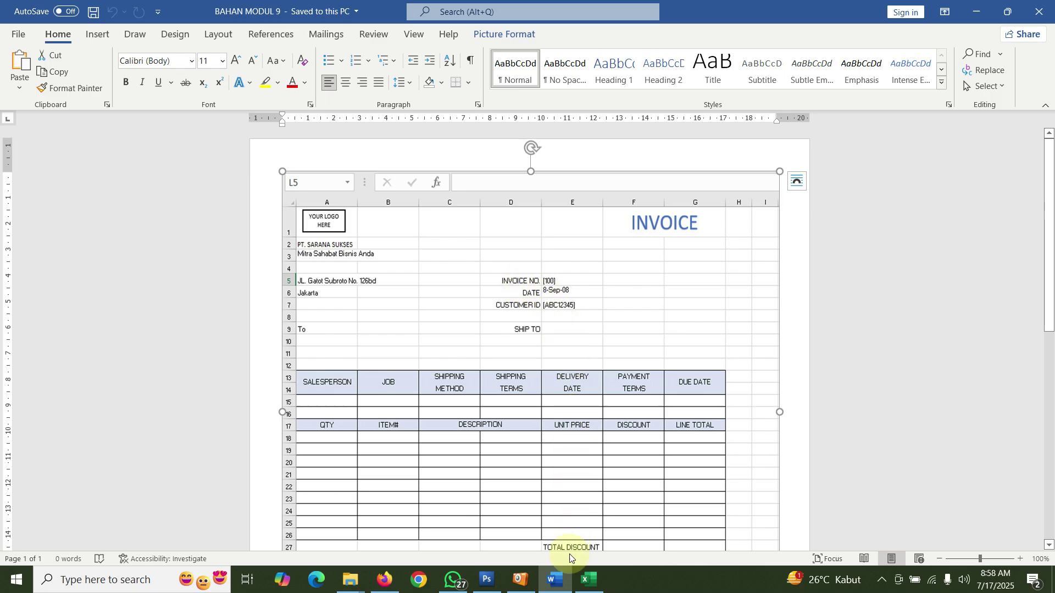
click(558, 580)
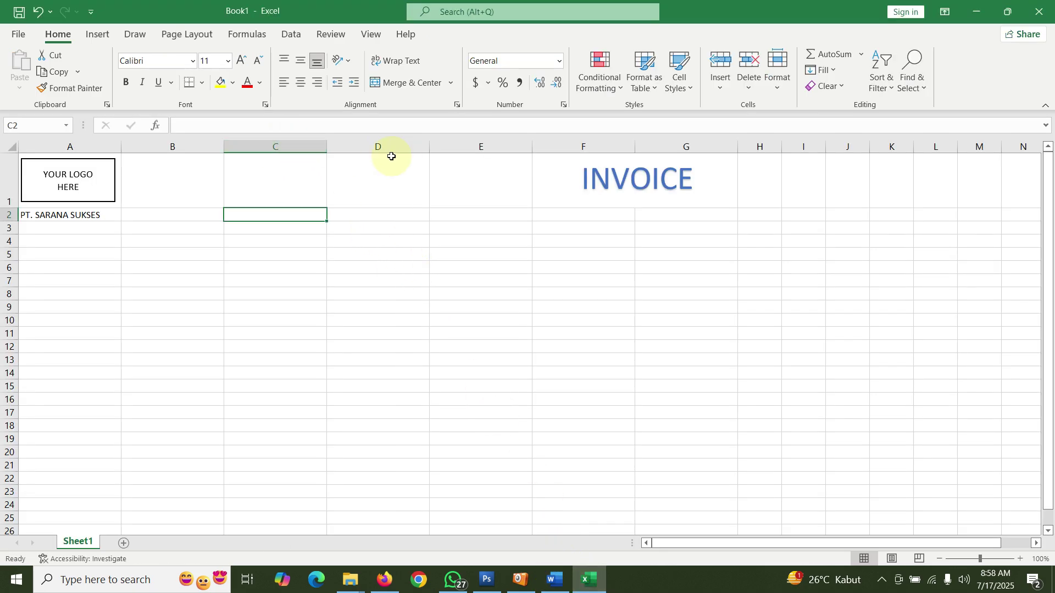
click(366, 251)
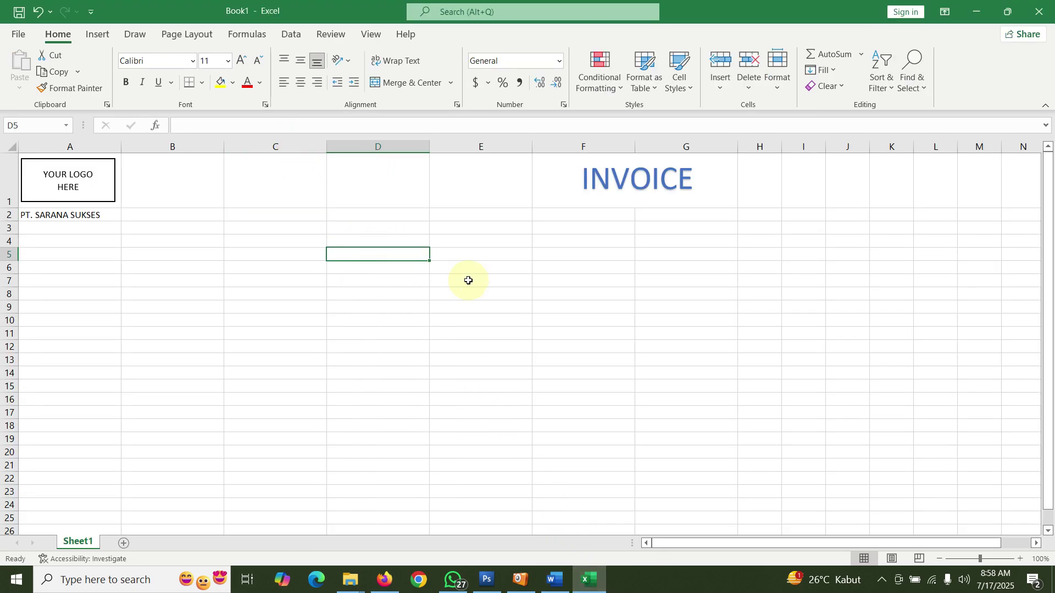
text(INVOICE NO)
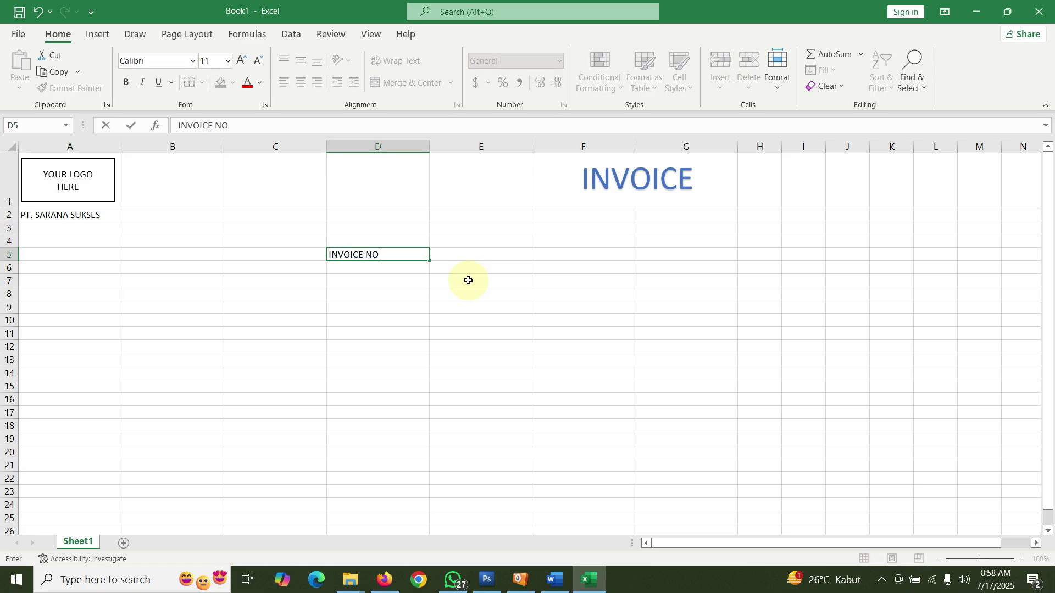
click(434, 330)
click(369, 252)
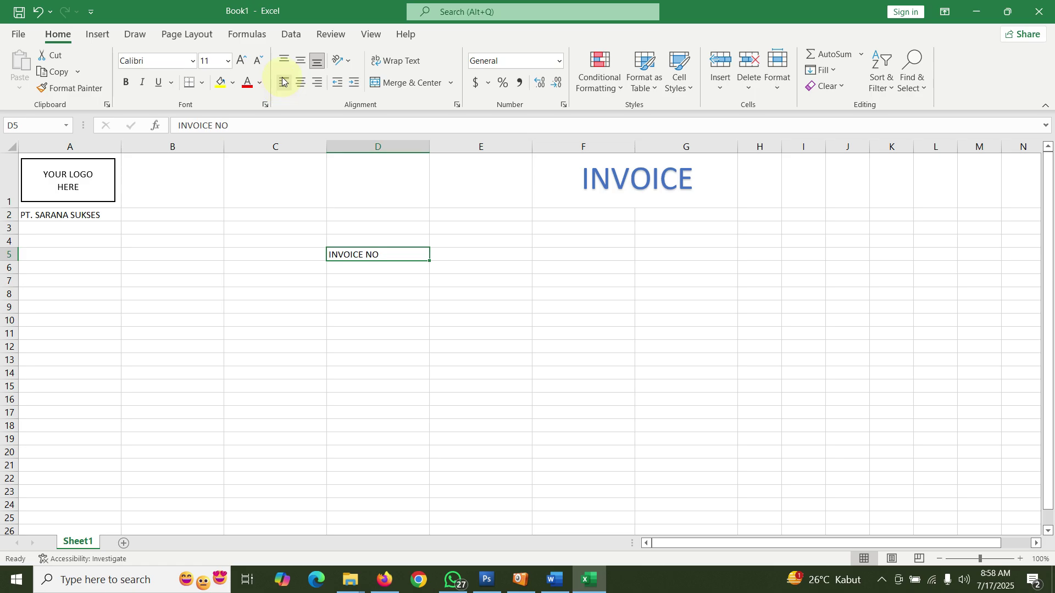
click(317, 82)
click(393, 278)
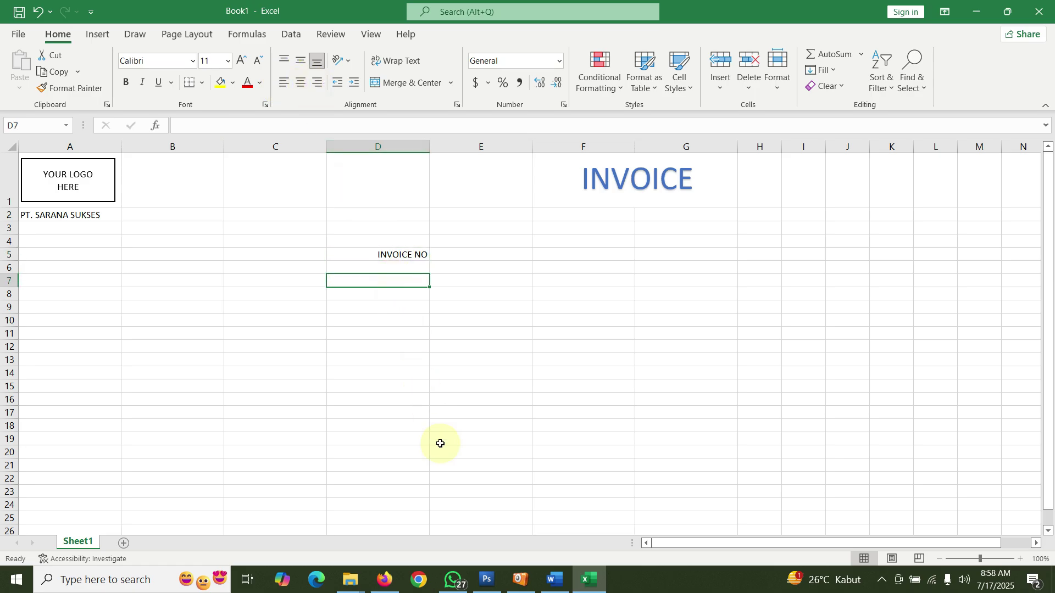
Step: Check the table layout in the Word reference, and apply all borders to cells A13:G26 in Excel
click(555, 580)
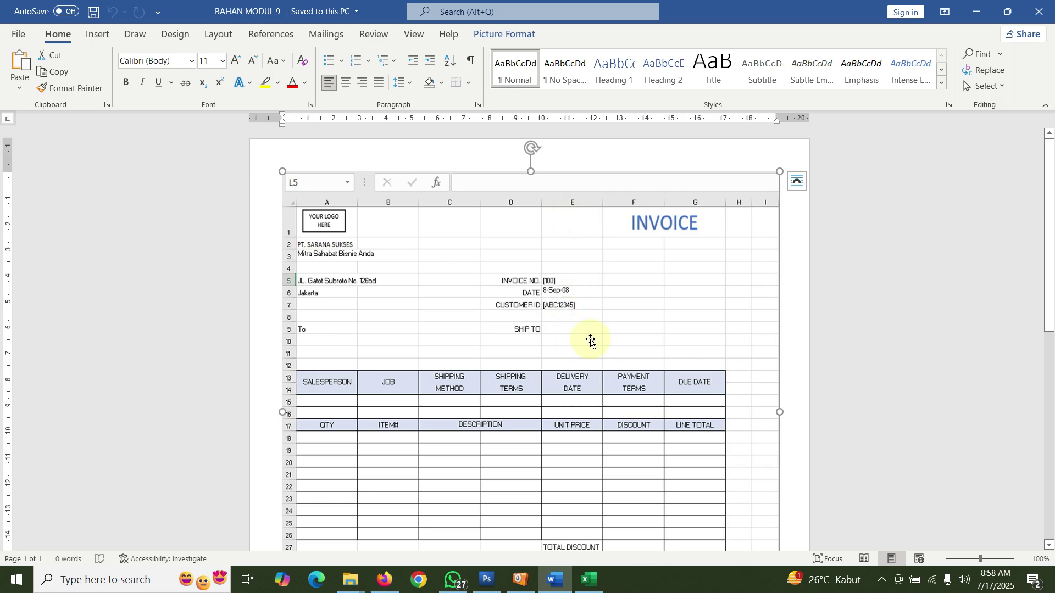
scroll(606, 377, down, 3)
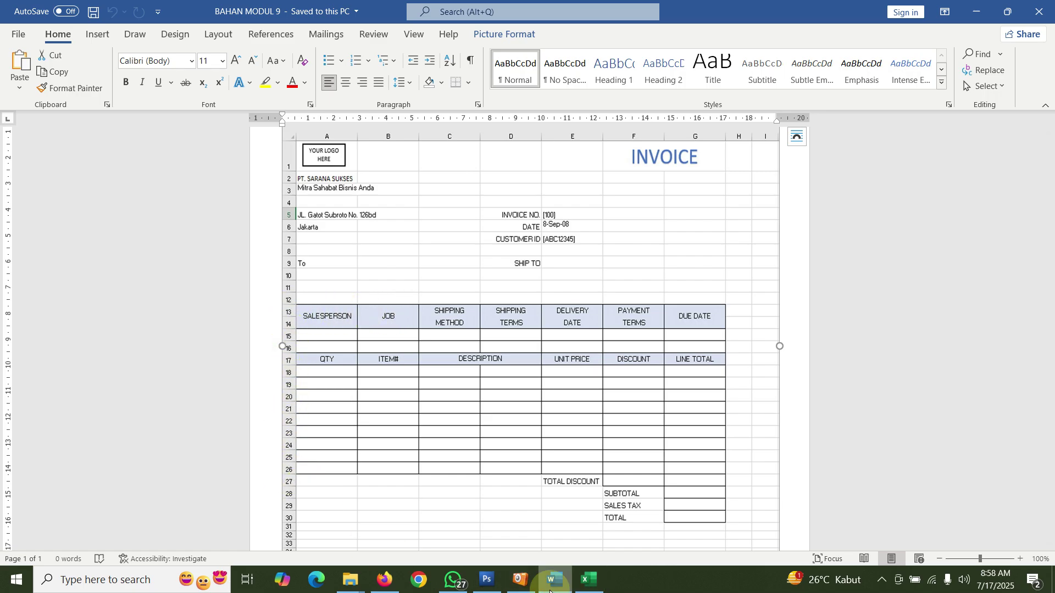
click(589, 580)
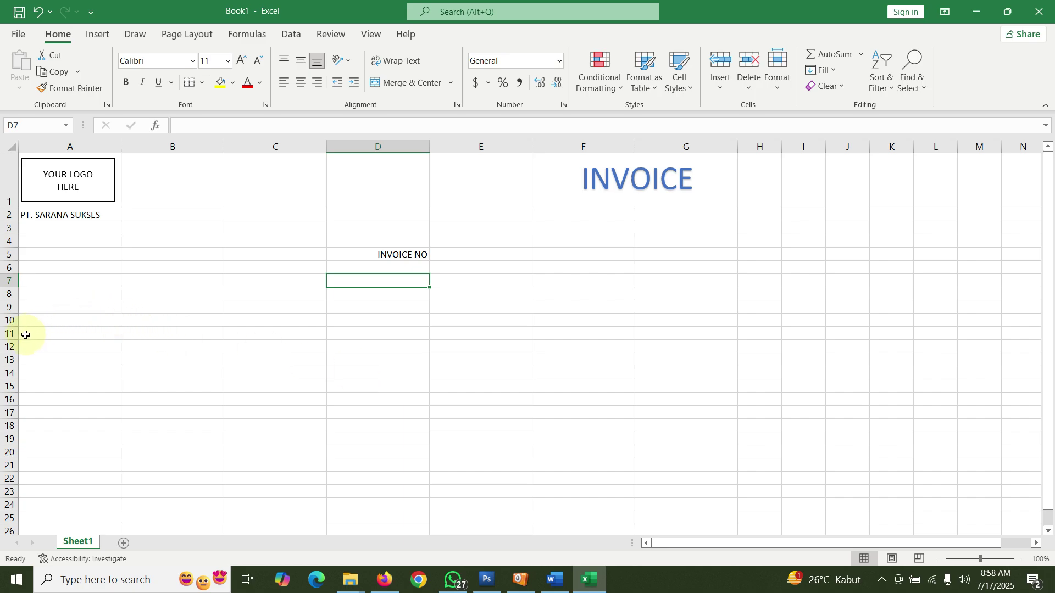
drag(39, 360, 649, 533)
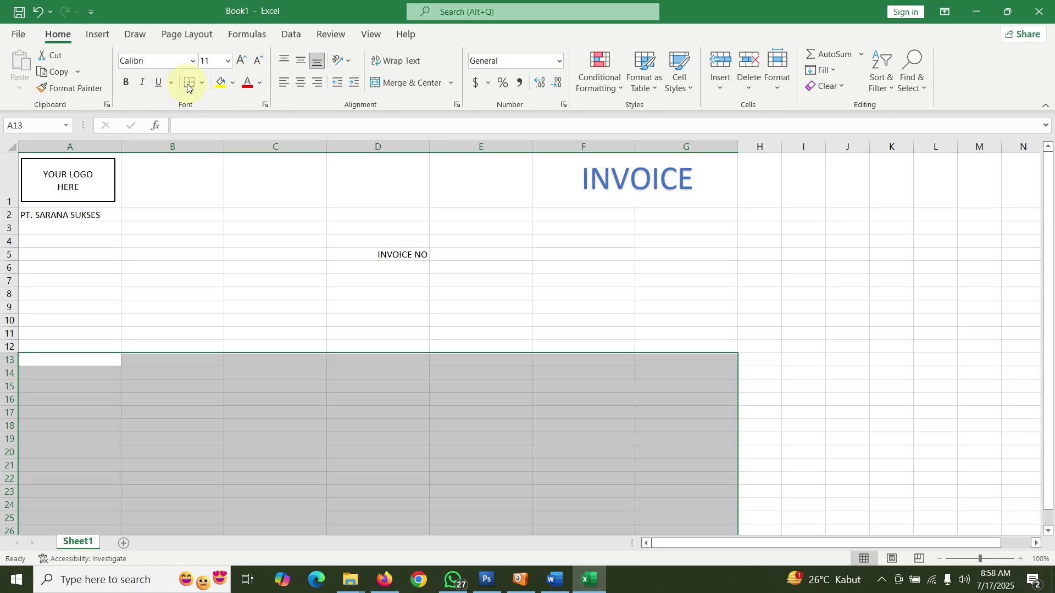
click(204, 83)
click(234, 221)
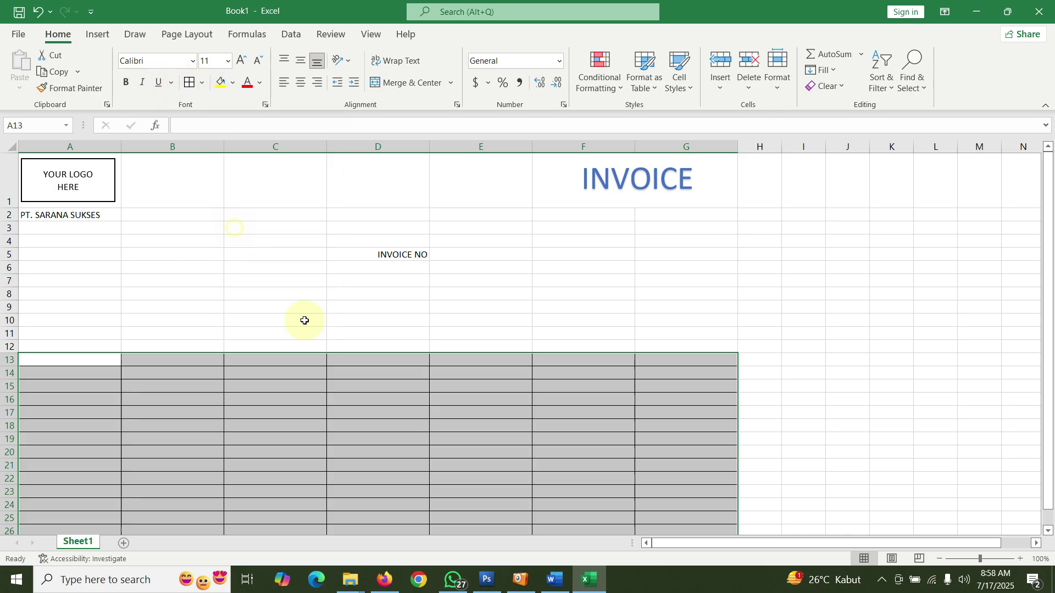
click(331, 343)
Step: Compare the totals area with the Word reference, and apply all borders to cell F27 and cells G27:G30 in Excel
scroll(266, 481, down, 2)
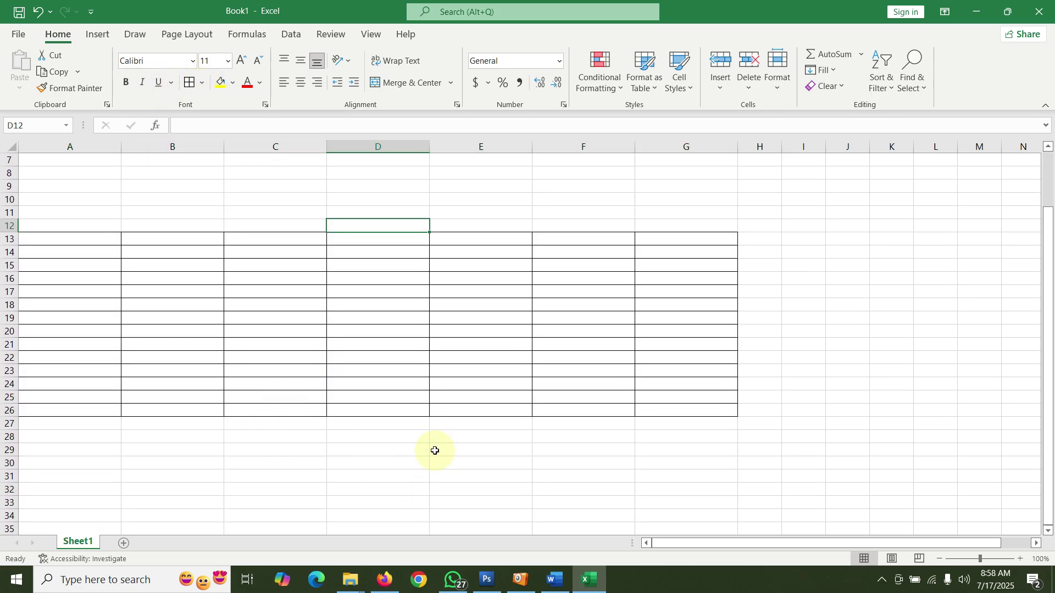
click(553, 579)
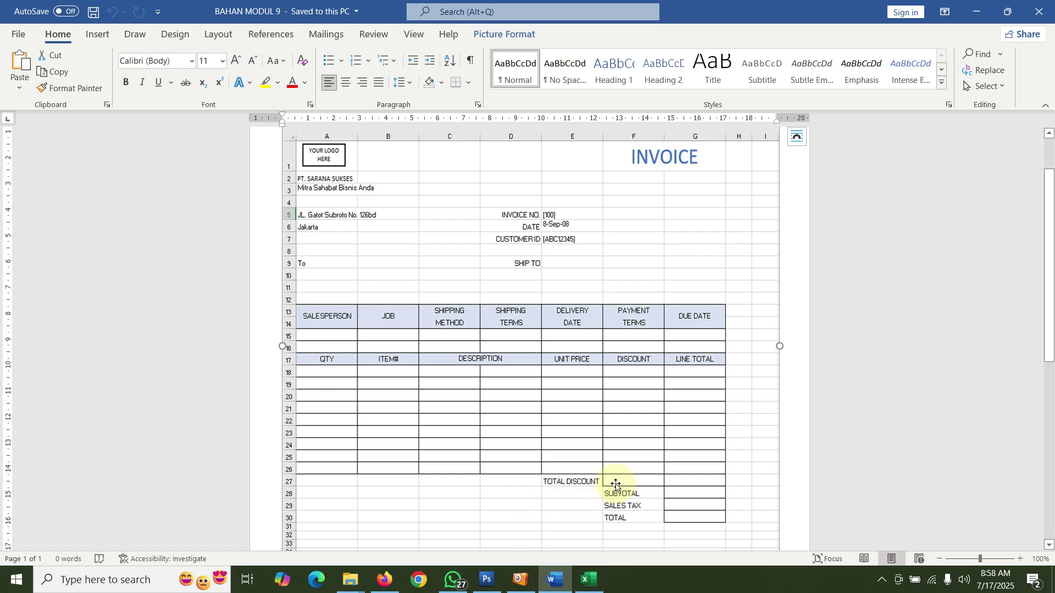
click(589, 579)
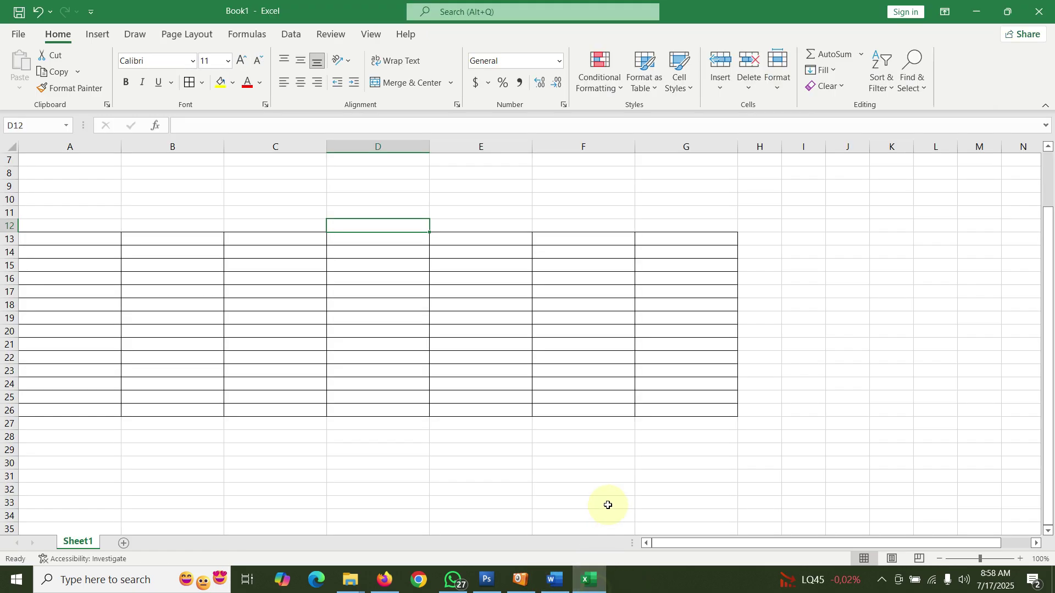
click(573, 429)
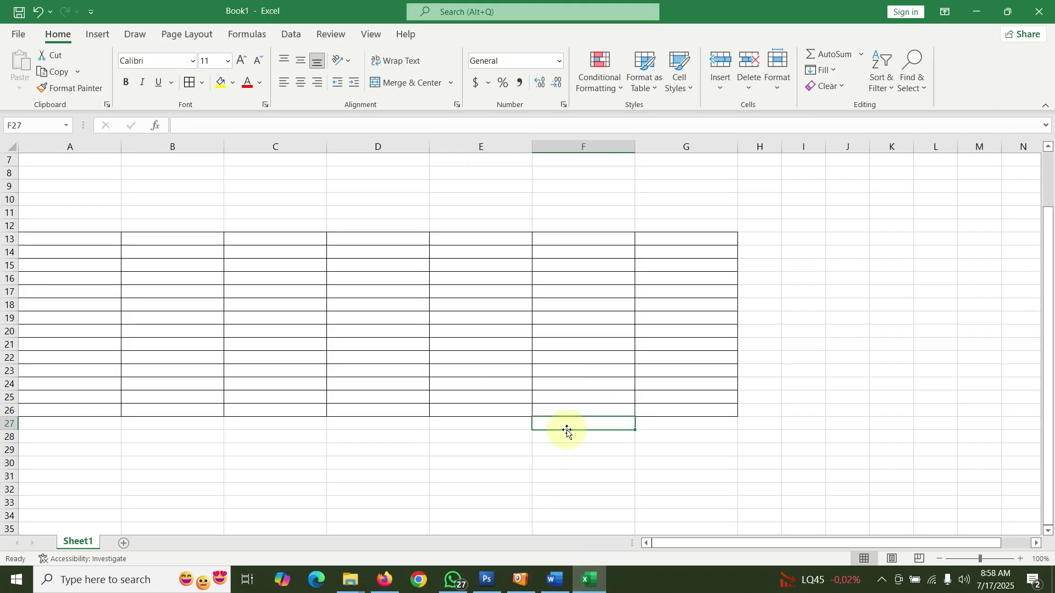
click(190, 85)
click(544, 462)
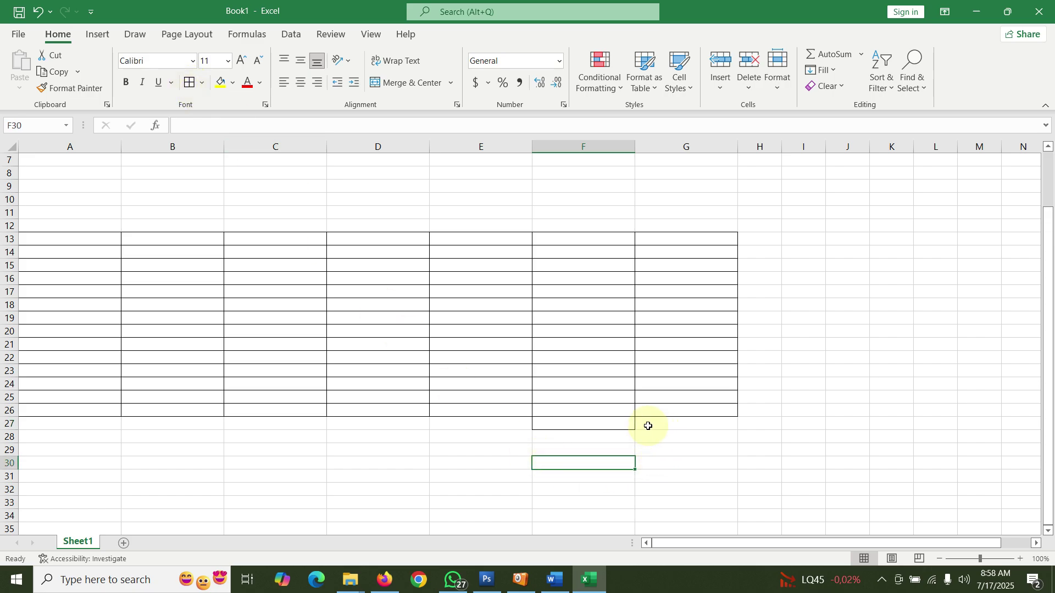
drag(649, 426, 657, 463)
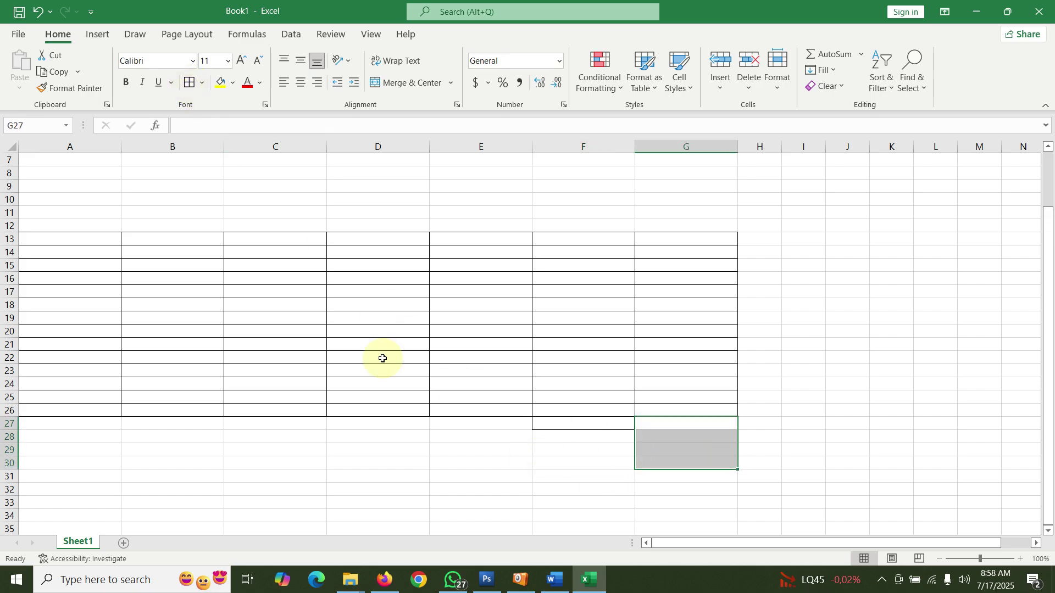
click(187, 85)
click(755, 374)
Step: Check the table's first header in the Word reference, and merge and center cells A13:A14 in Excel
scroll(303, 399, up, 2)
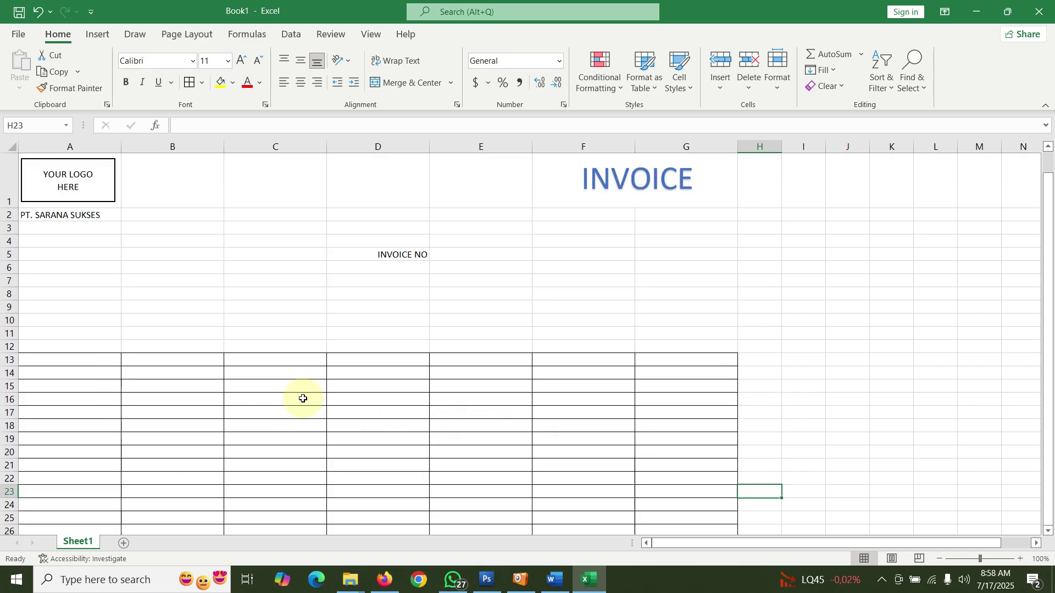
mouse_move(73, 361)
mouse_down()
mouse_move(75, 384)
mouse_move(85, 376)
mouse_up()
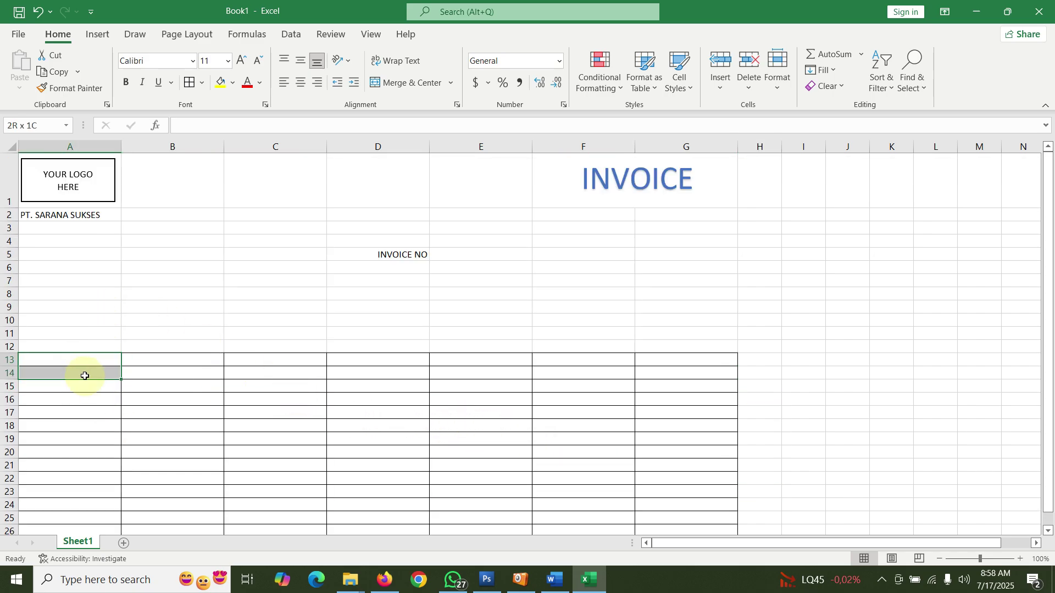
key(alt+Tab)
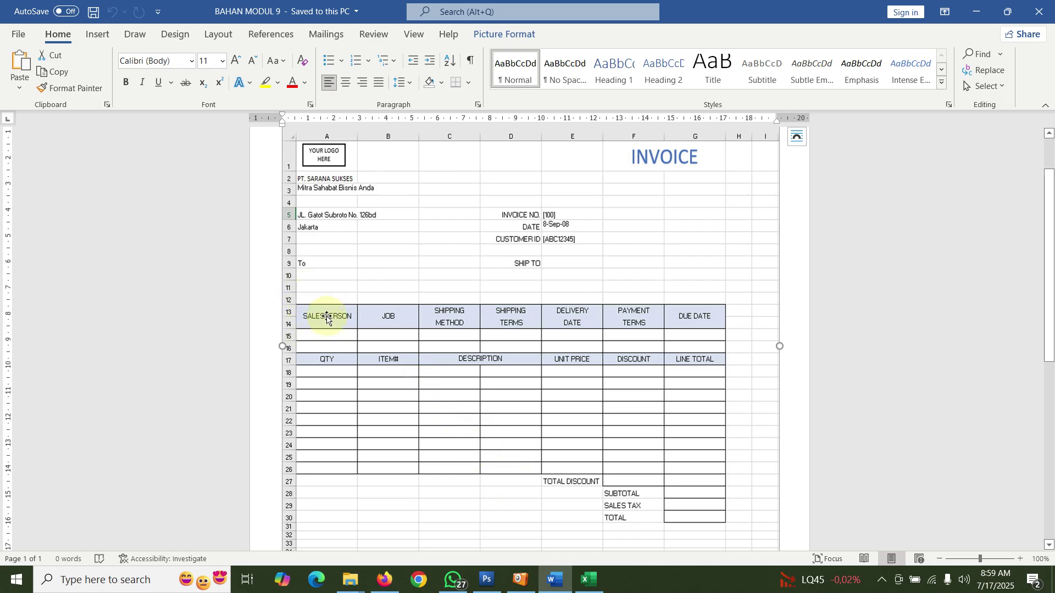
click(584, 579)
drag(91, 359, 94, 371)
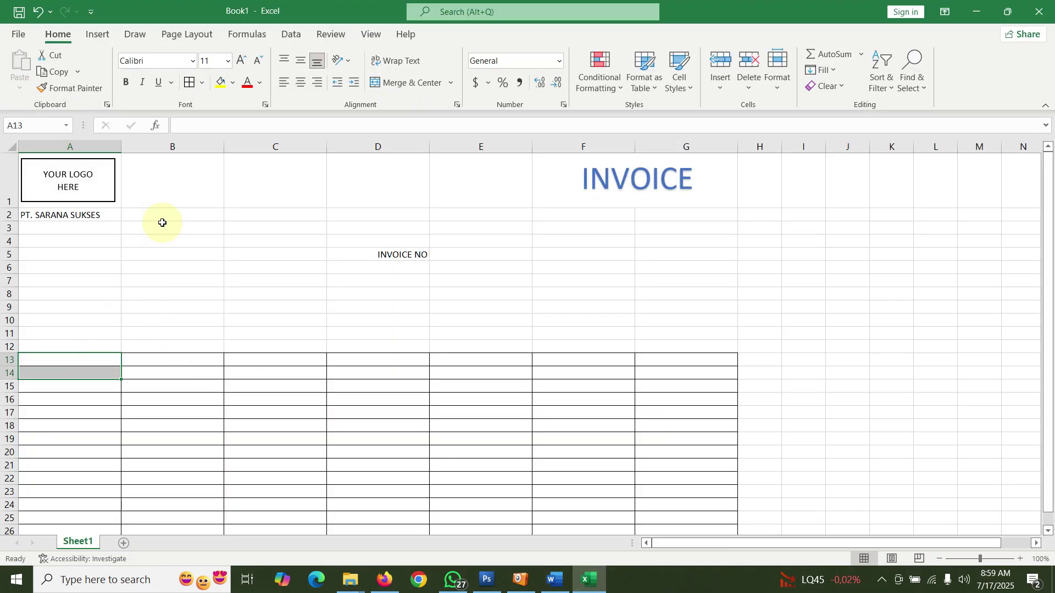
click(404, 83)
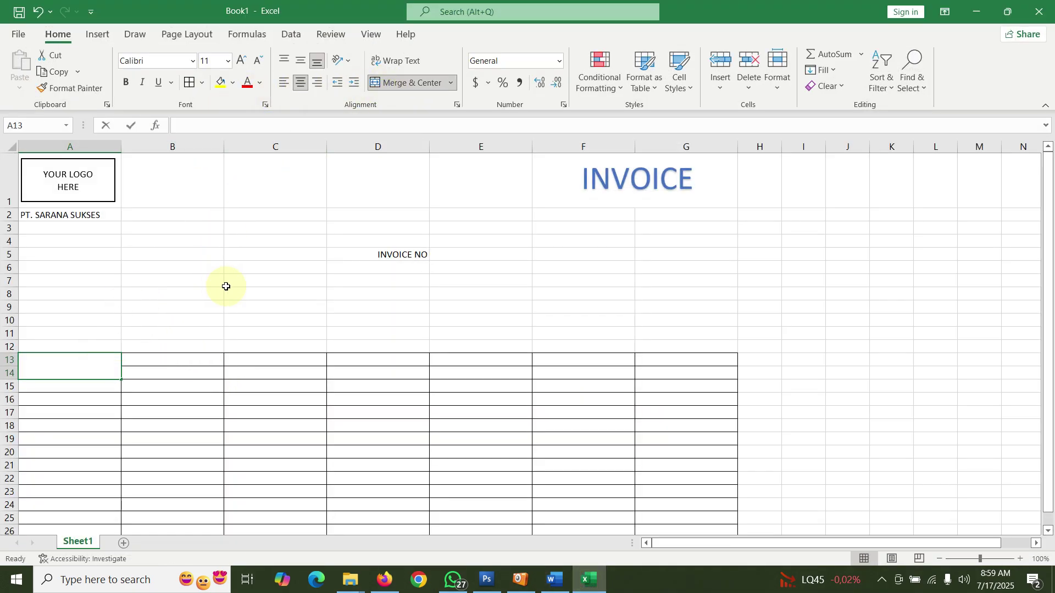
Step: Enter "SALES PERSON" in the merged cell A13:A14 and align it vertically to the middle
text(SALES)
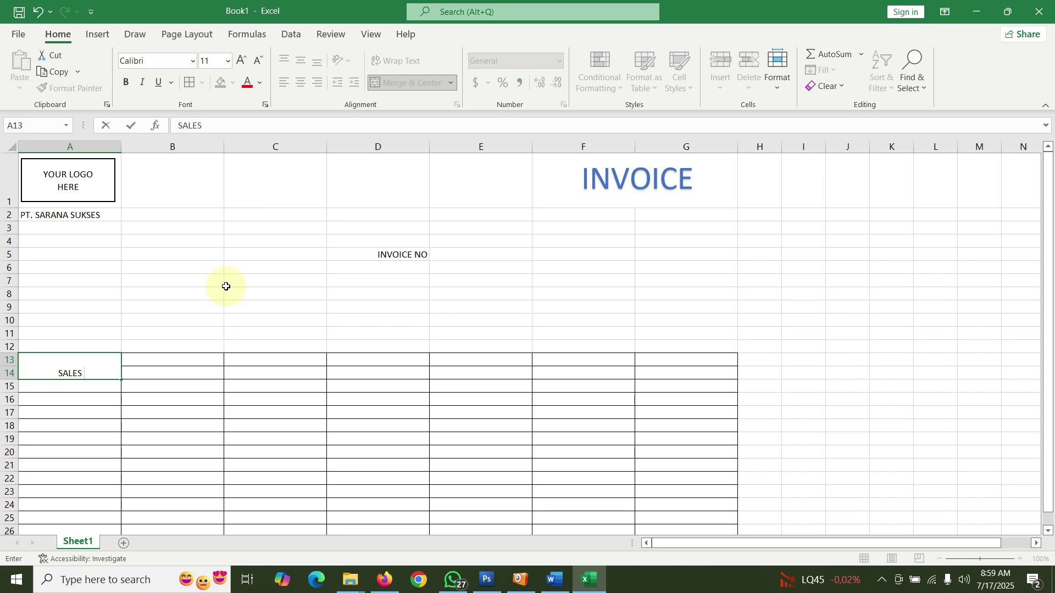
text( PERSON)
click(182, 450)
click(95, 362)
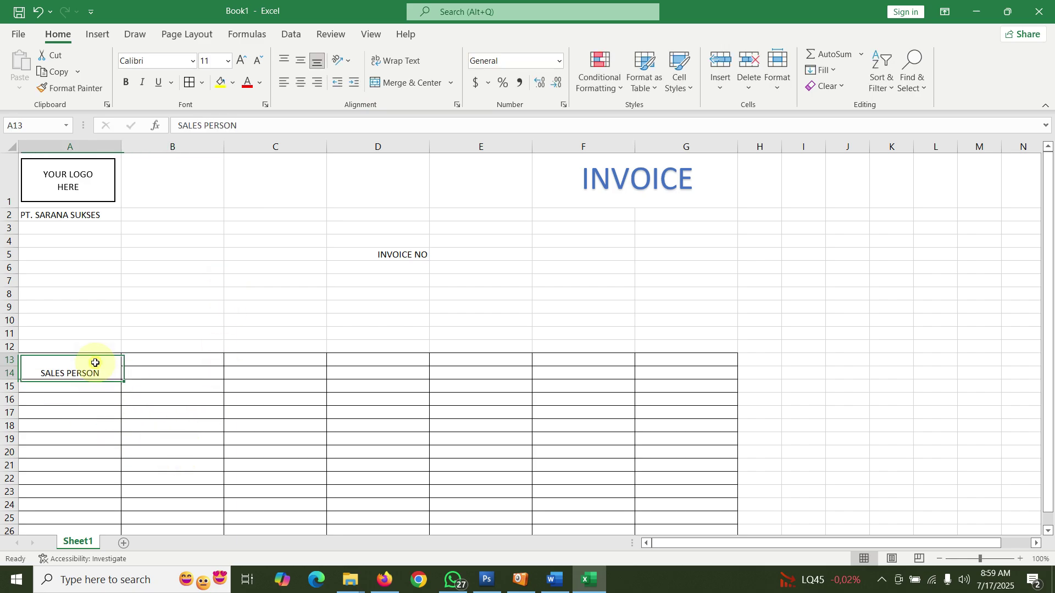
click(302, 63)
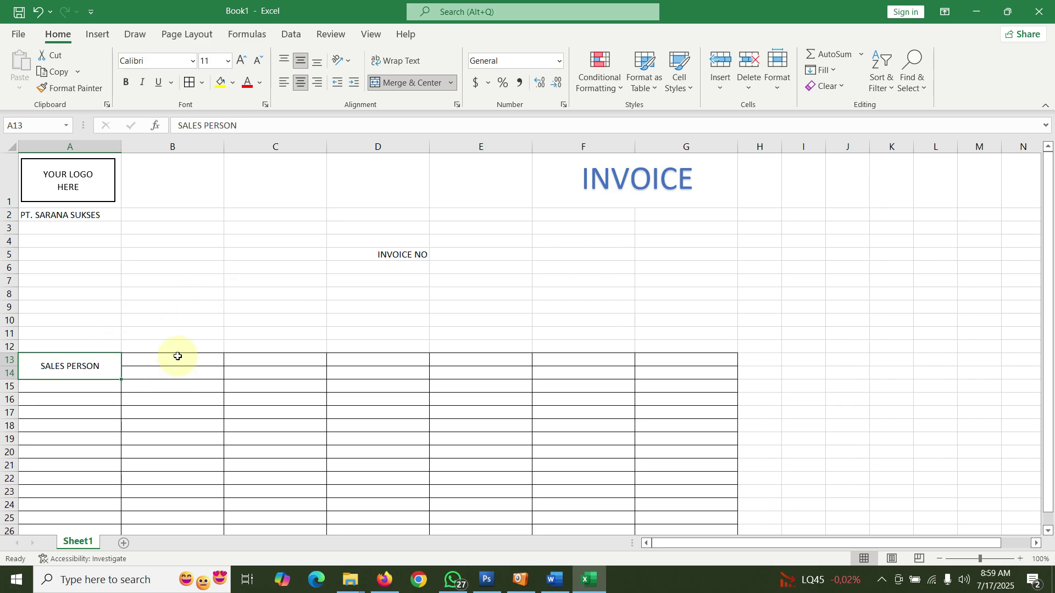
Step: Merge and center cells B13:B14, and enter the reference header "JOB" there, aligned vertically to the middle
drag(177, 357, 177, 370)
click(403, 83)
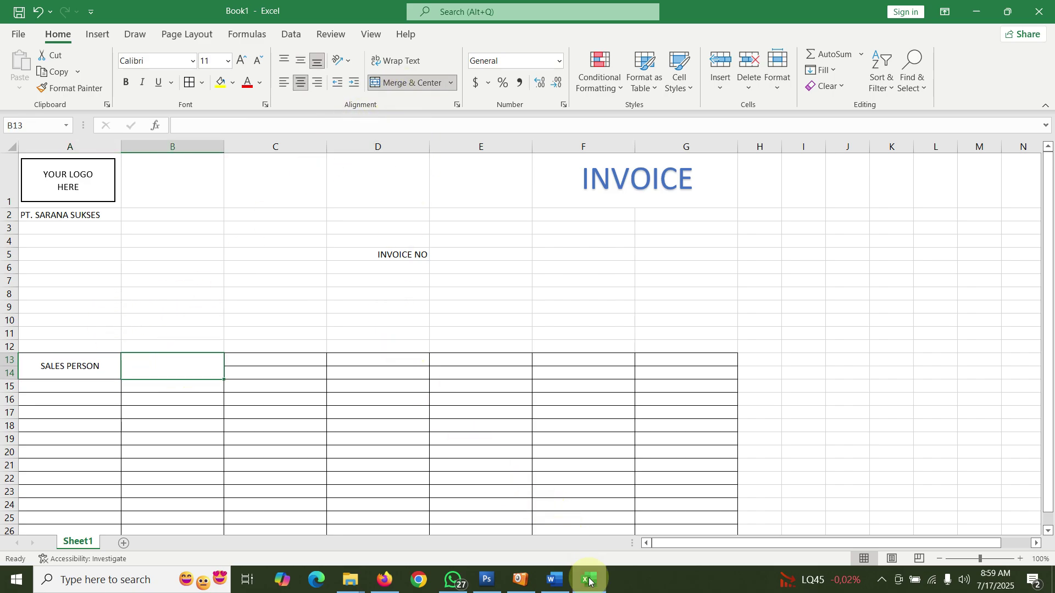
click(555, 580)
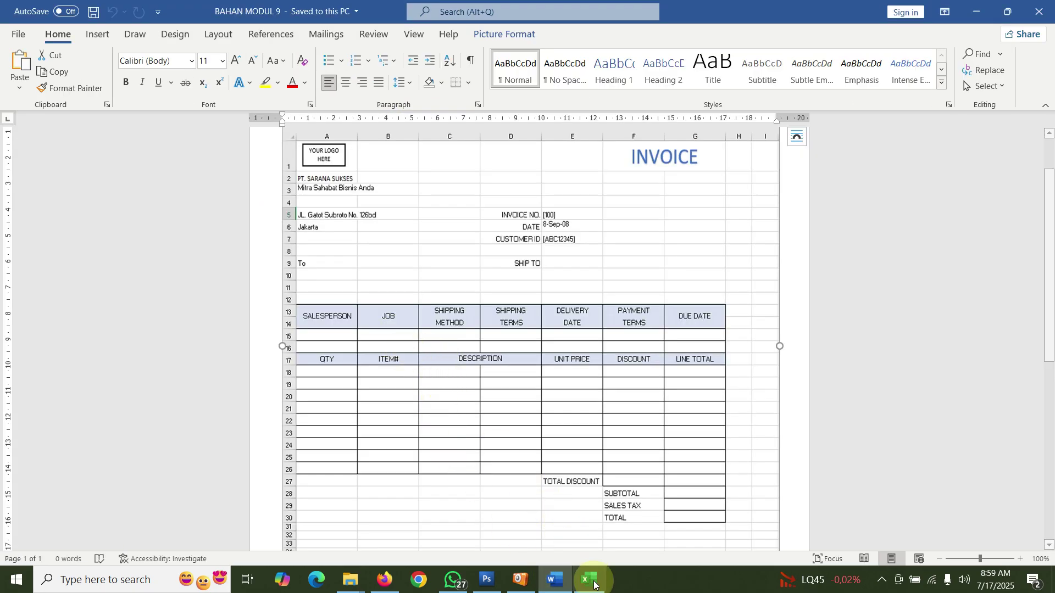
click(593, 584)
text(JOB)
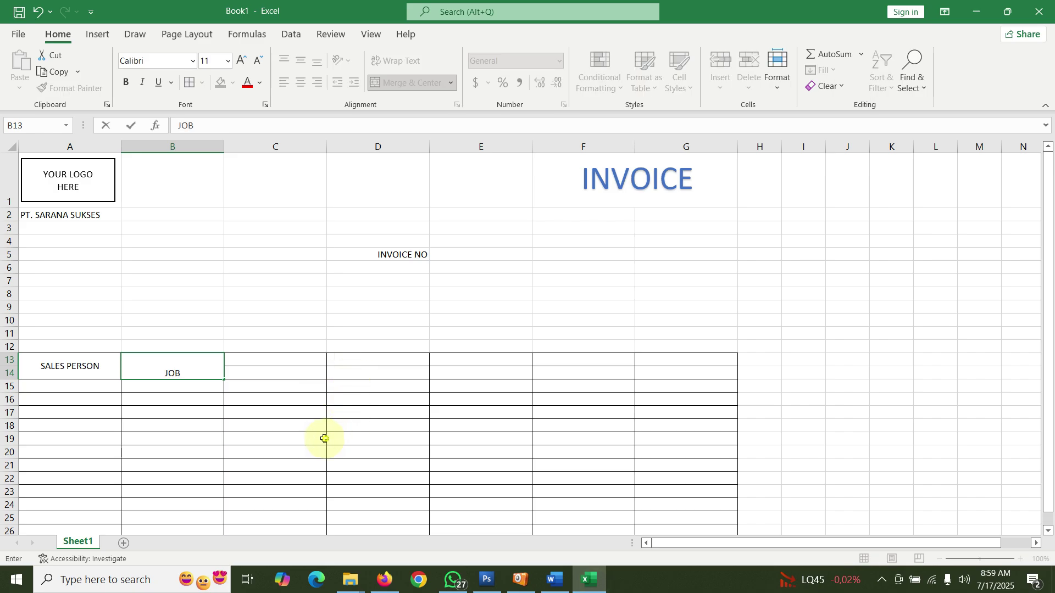
click(308, 434)
click(176, 370)
click(301, 66)
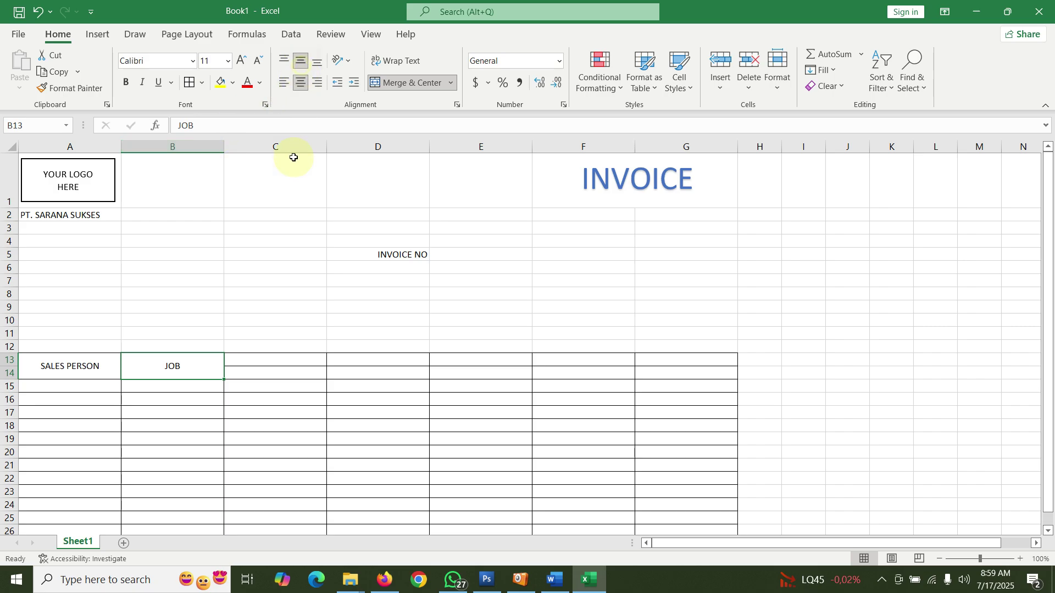
Step: Merge and unmerge cells C13:C14 to clear the border between them, and check the column C header in the Word reference
click(302, 361)
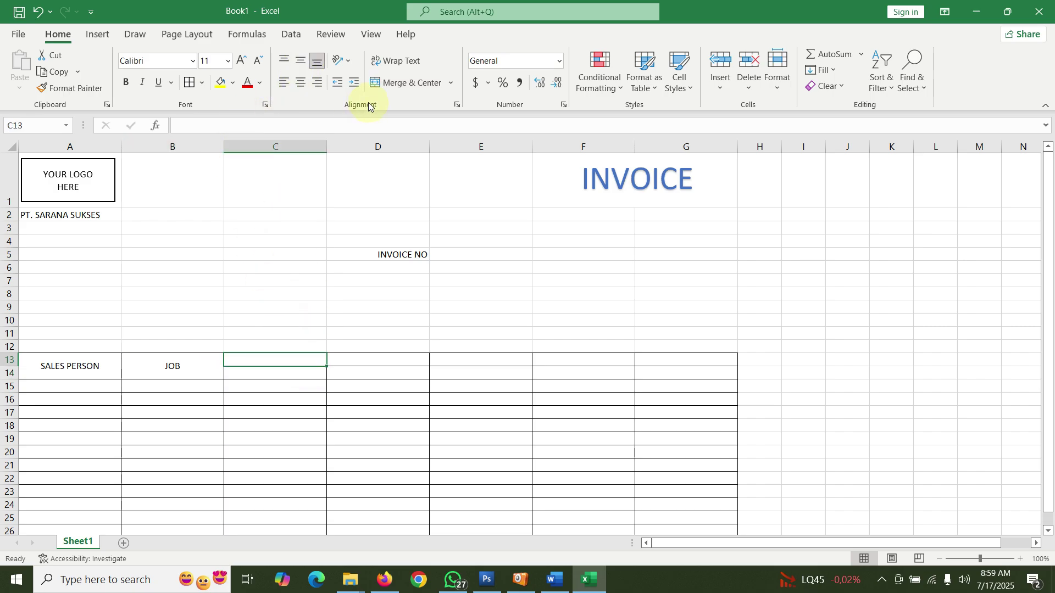
click(323, 386)
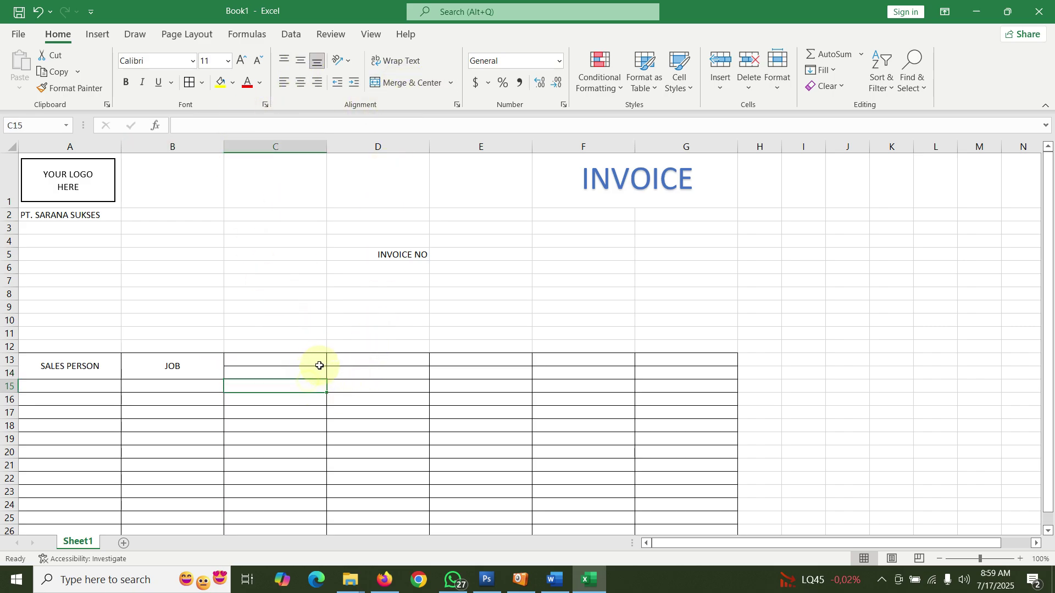
drag(310, 361, 306, 372)
click(396, 94)
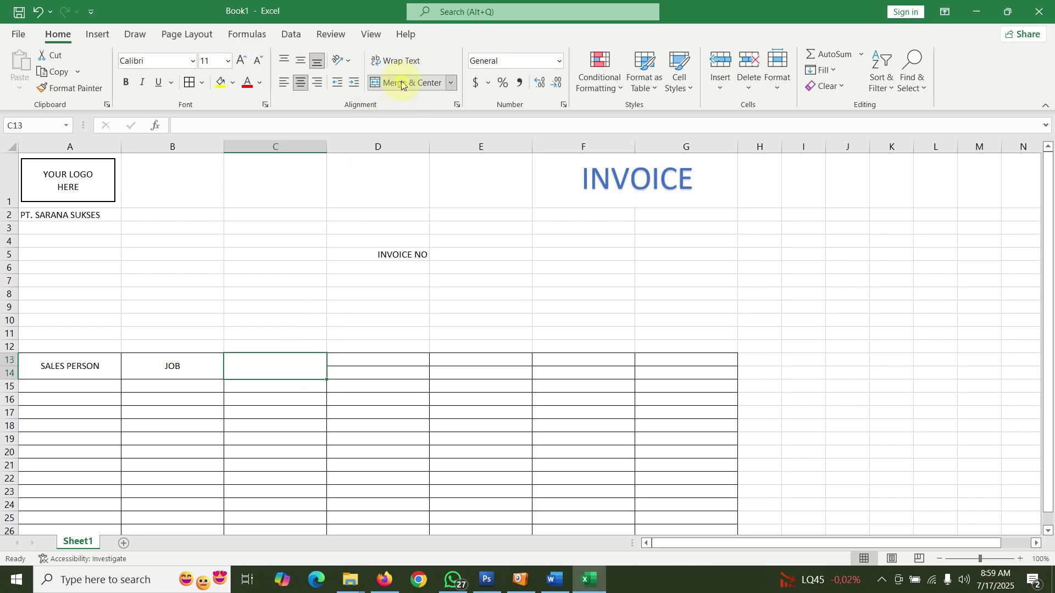
click(404, 86)
click(556, 580)
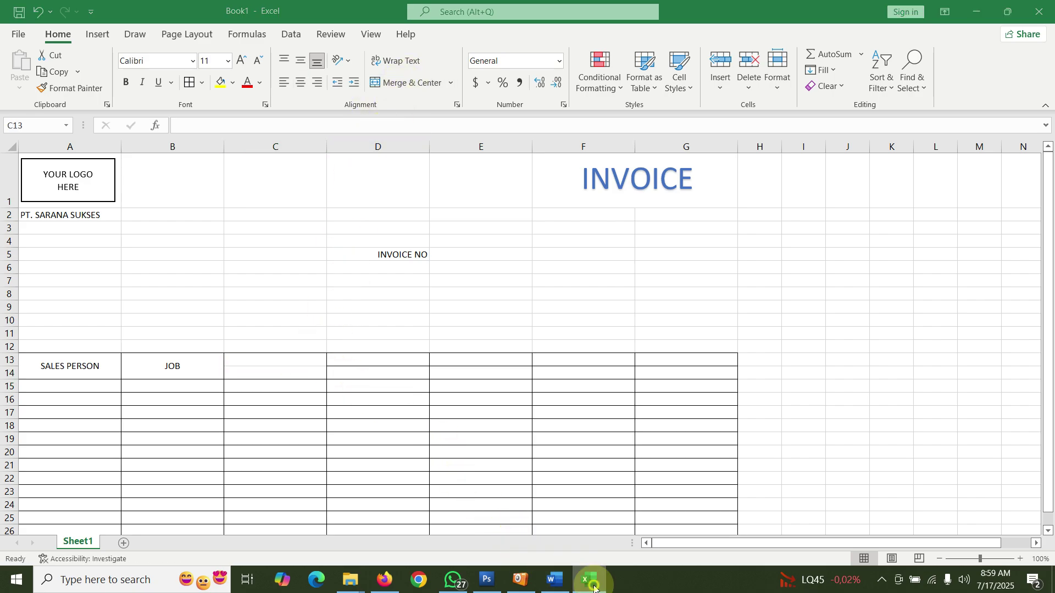
click(594, 582)
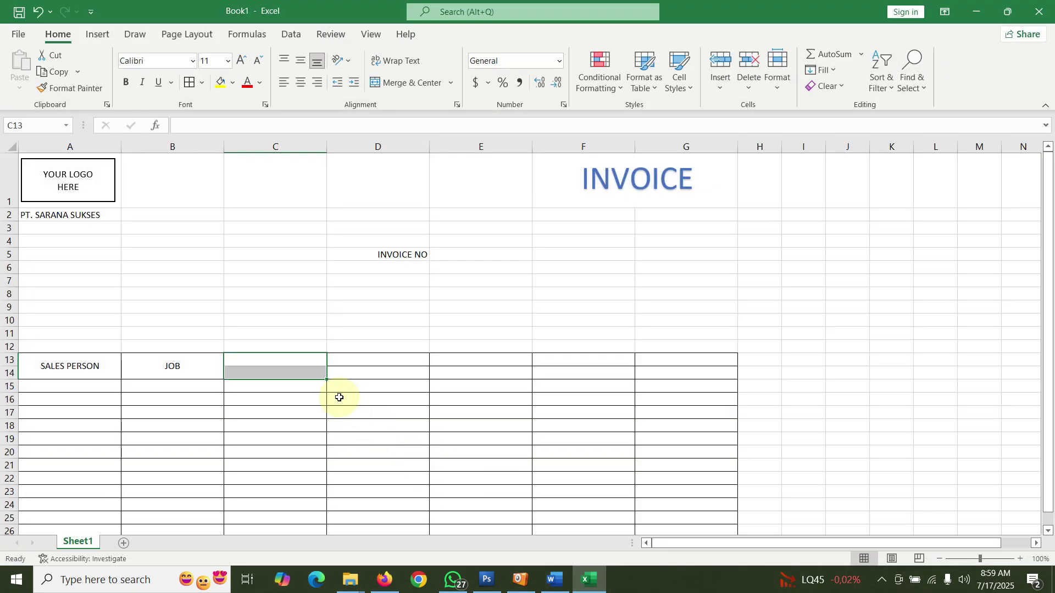
Step: Enter the header "SHIPPING METHOD" in column C, with "SHIPPING" in C13 and "METHOD" moved to C14
click(292, 363)
text(SHIPPING METHOD)
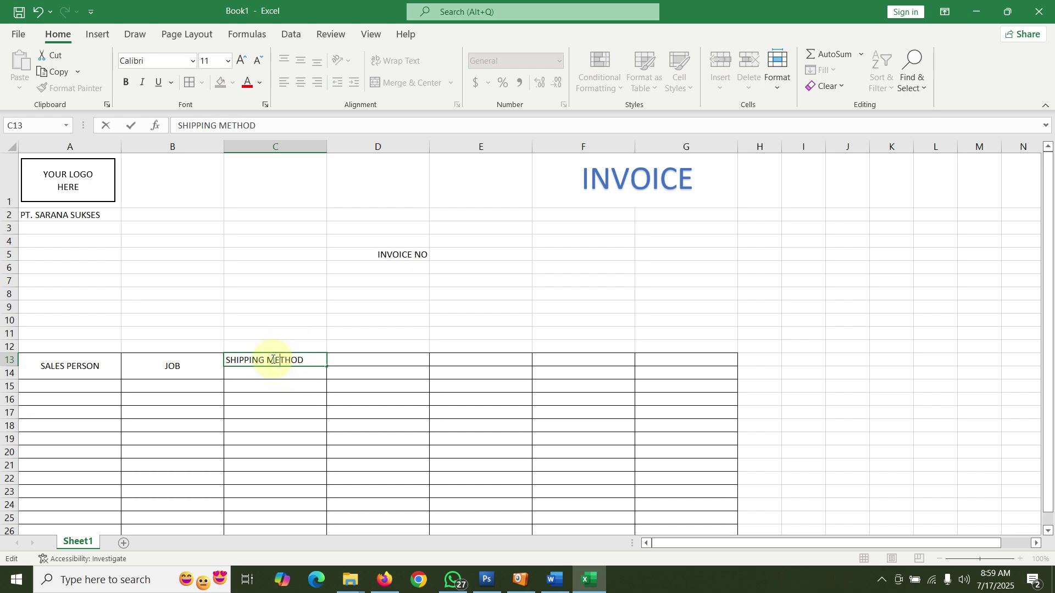
drag(273, 360, 305, 361)
key(ctrl+c)
right_click(301, 358)
click(321, 370)
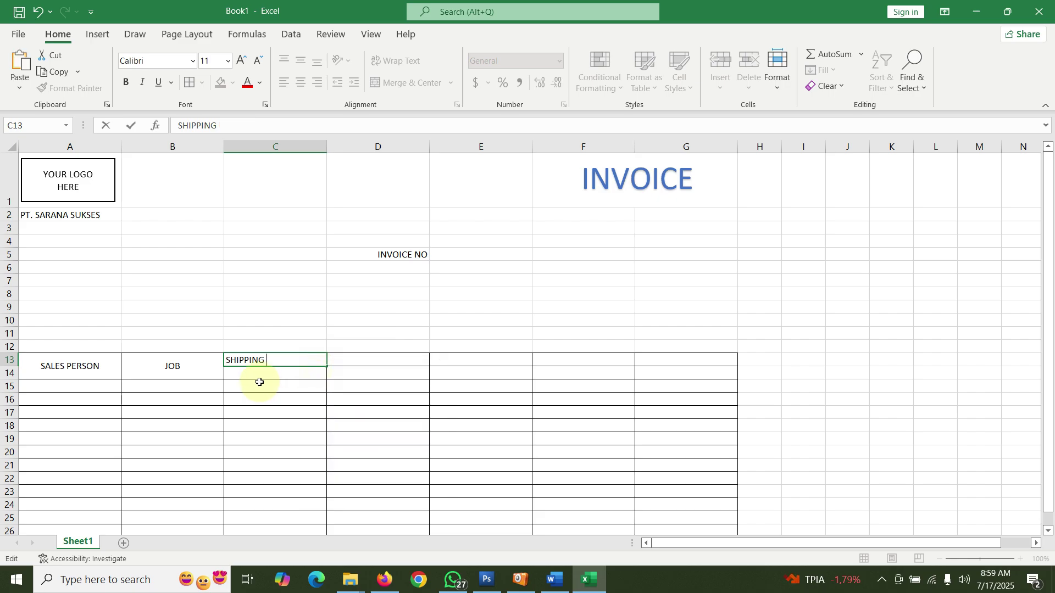
click(259, 377)
right_click(277, 370)
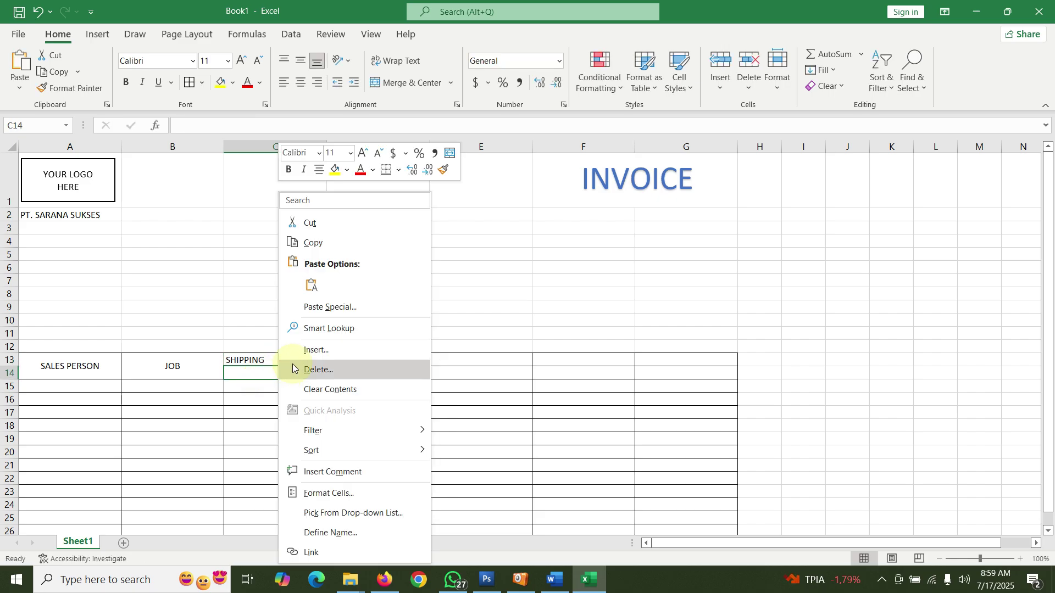
click(282, 285)
key(Down)
key(Down)
Step: Center cells C13:C14 horizontally and fill the header rows A13:G14 with yellow
drag(283, 361, 285, 373)
click(301, 82)
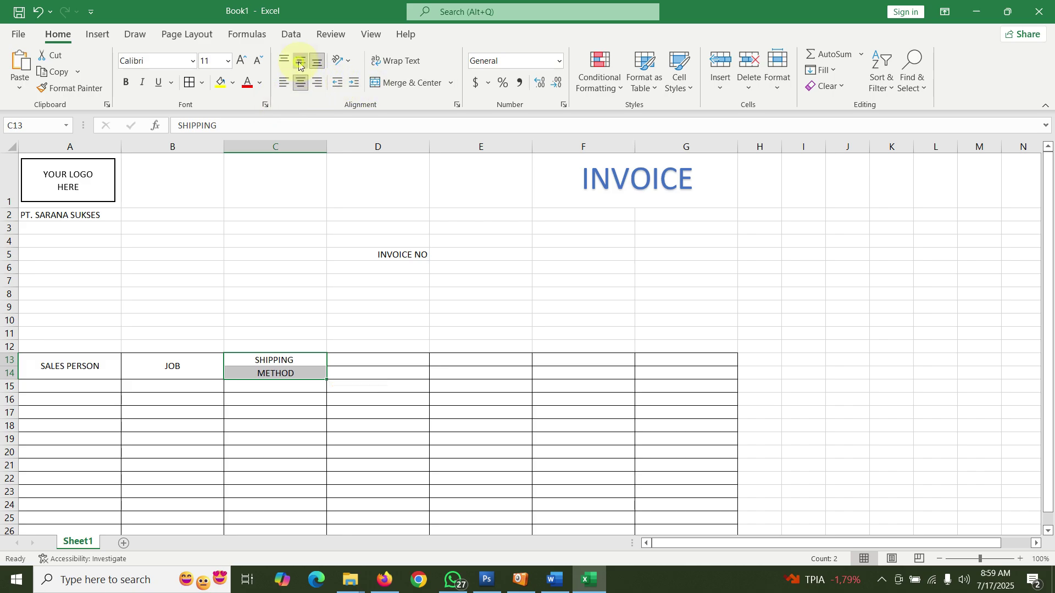
click(352, 373)
drag(65, 377, 671, 367)
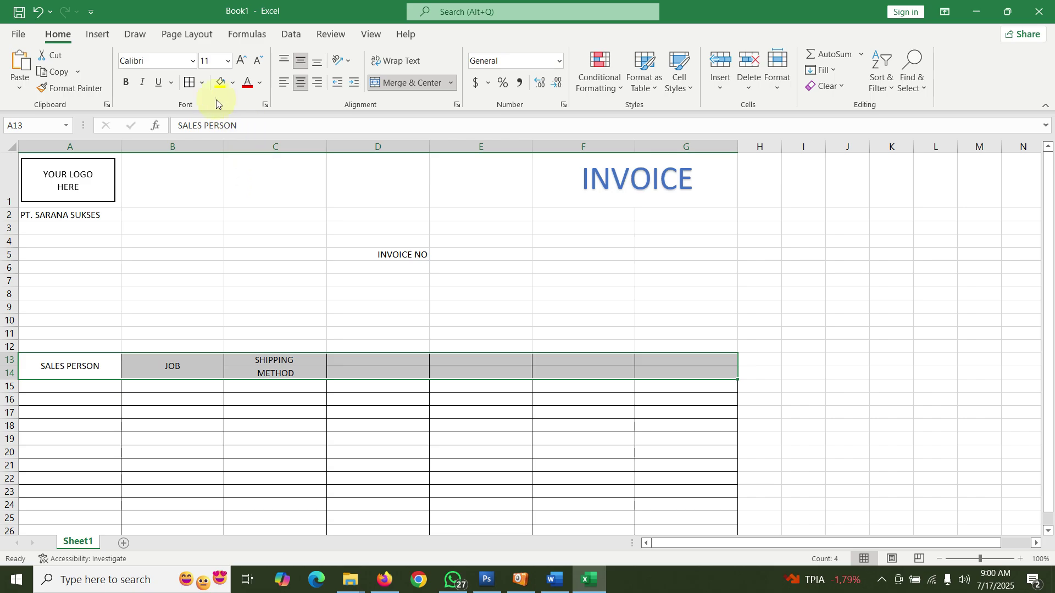
click(220, 83)
scroll(389, 320, down, 2)
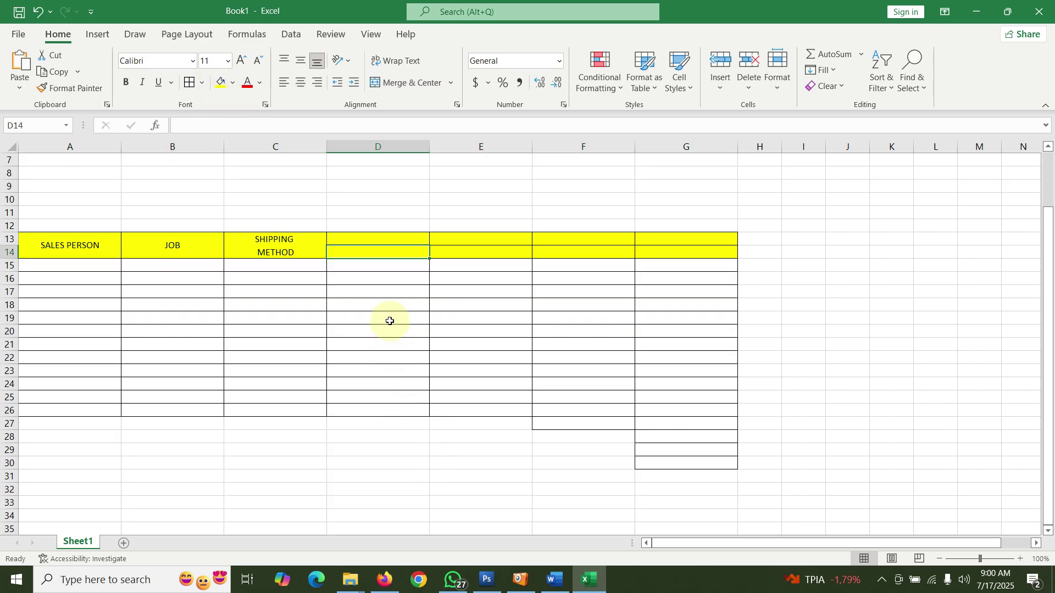
Step: Clear the inner borders of D13:D14 and E13:E14 using Merge & Center, unmerging D13:D14 again
click(399, 233)
drag(398, 233, 401, 245)
click(387, 84)
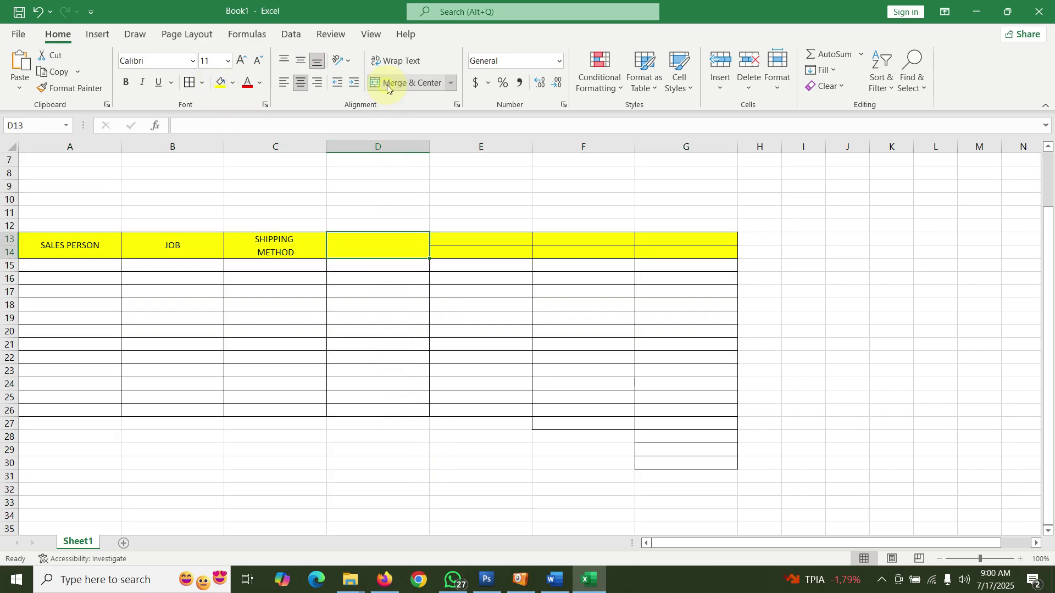
click(387, 83)
drag(493, 233, 511, 248)
click(530, 291)
click(392, 84)
Step: Check the remaining headers in the Word reference and clear the border between F13 and F14 in Excel
drag(577, 331, 578, 344)
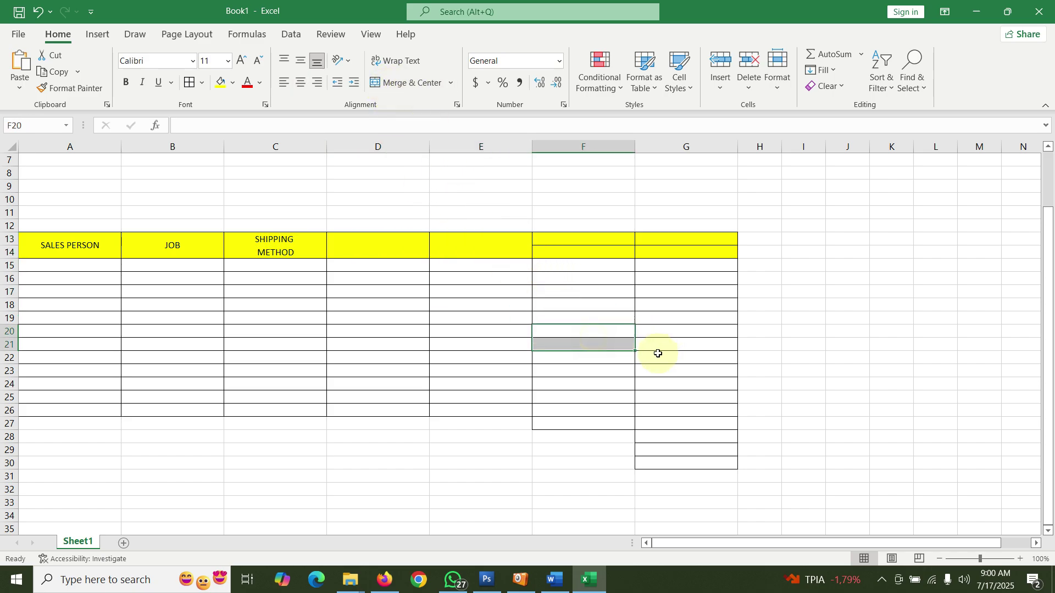
click(551, 585)
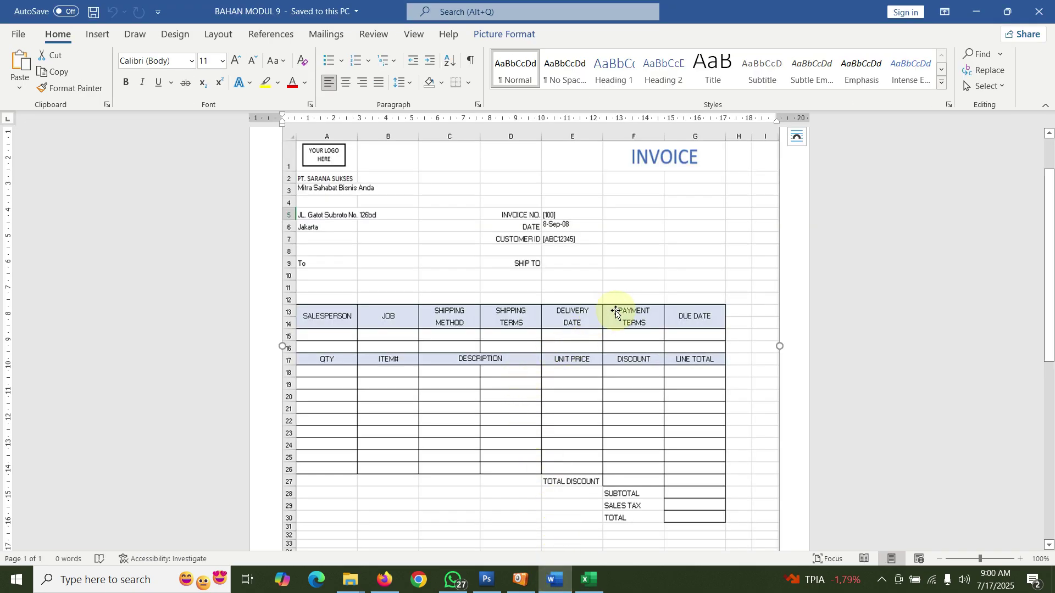
click(589, 580)
drag(559, 238, 560, 251)
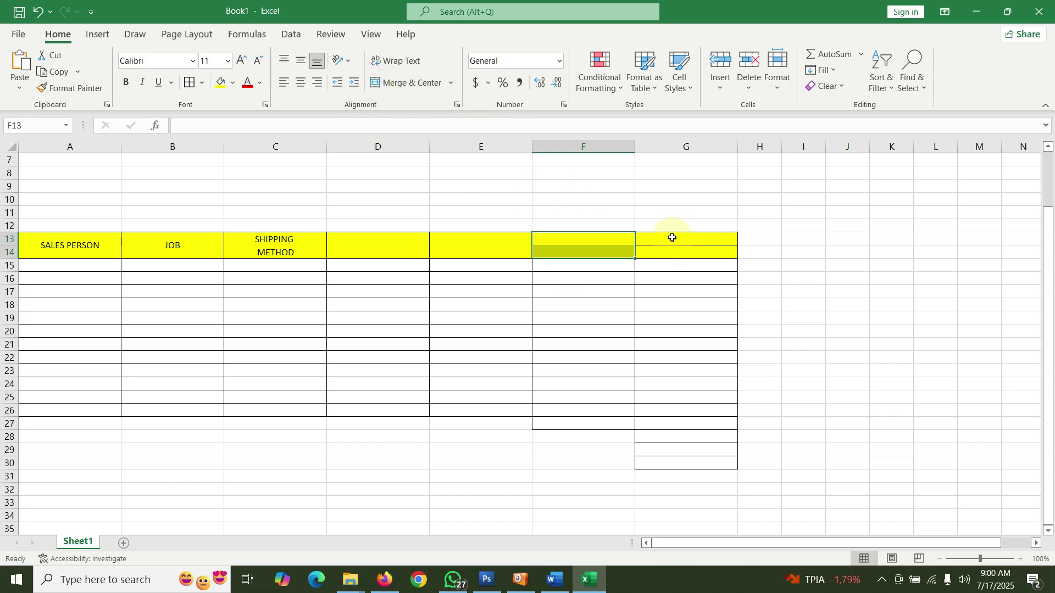
Step: Merge and center cells G13:G14, and enter "DUE DATE" there, aligned vertically to the middle
drag(672, 238, 680, 253)
click(409, 87)
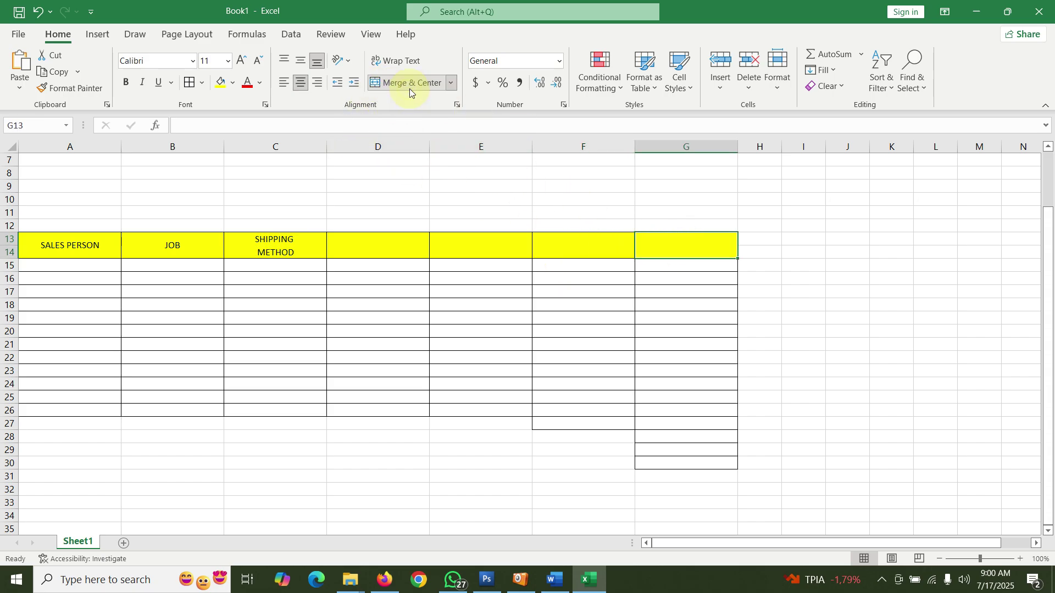
text(DUE DATE)
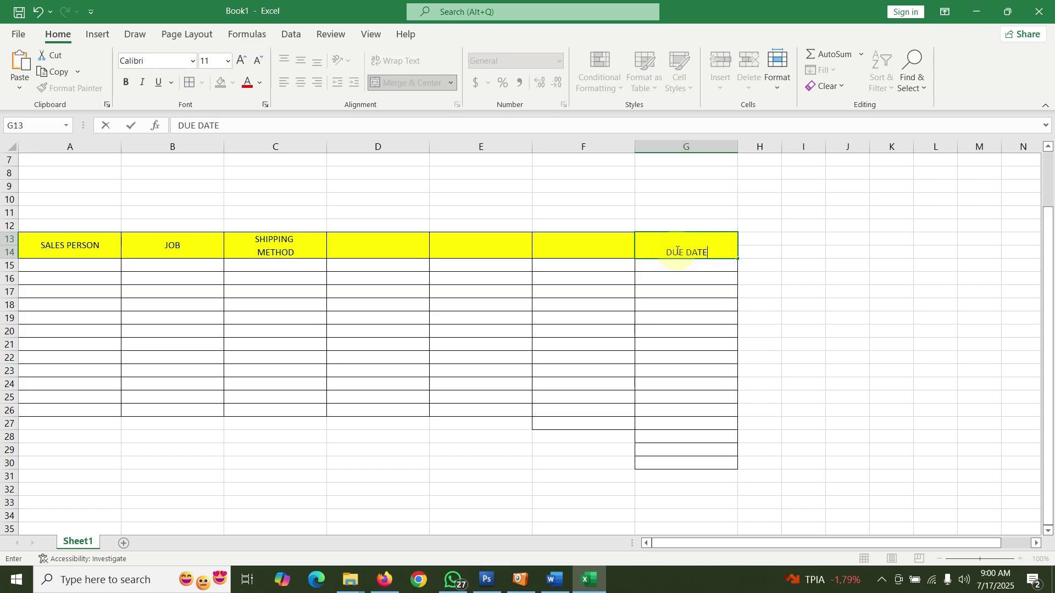
scroll(749, 377, down, 1)
key(ctrl+Return)
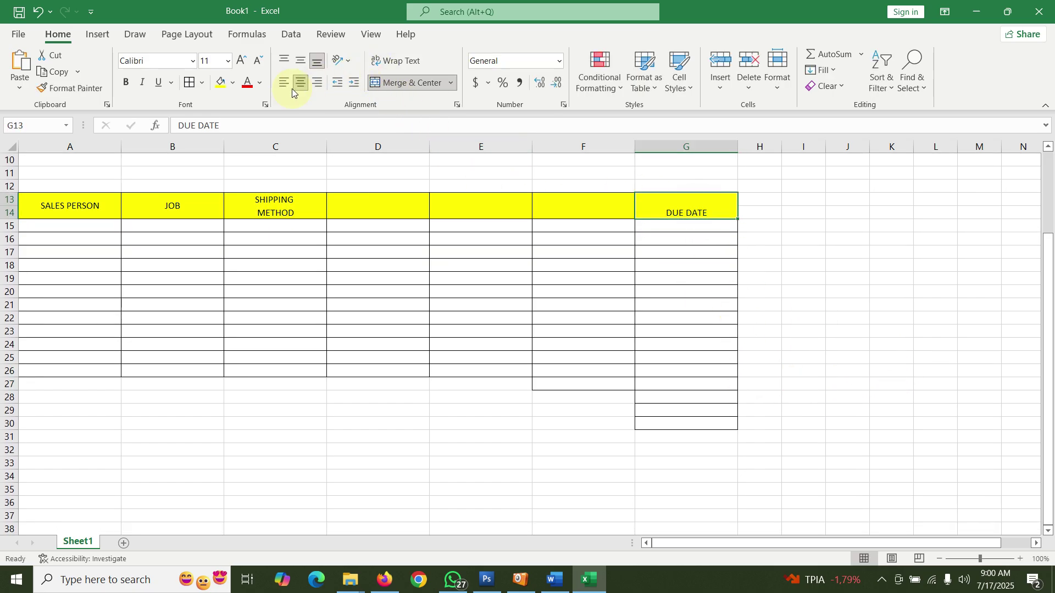
click(296, 62)
click(381, 330)
scroll(416, 286, up, 3)
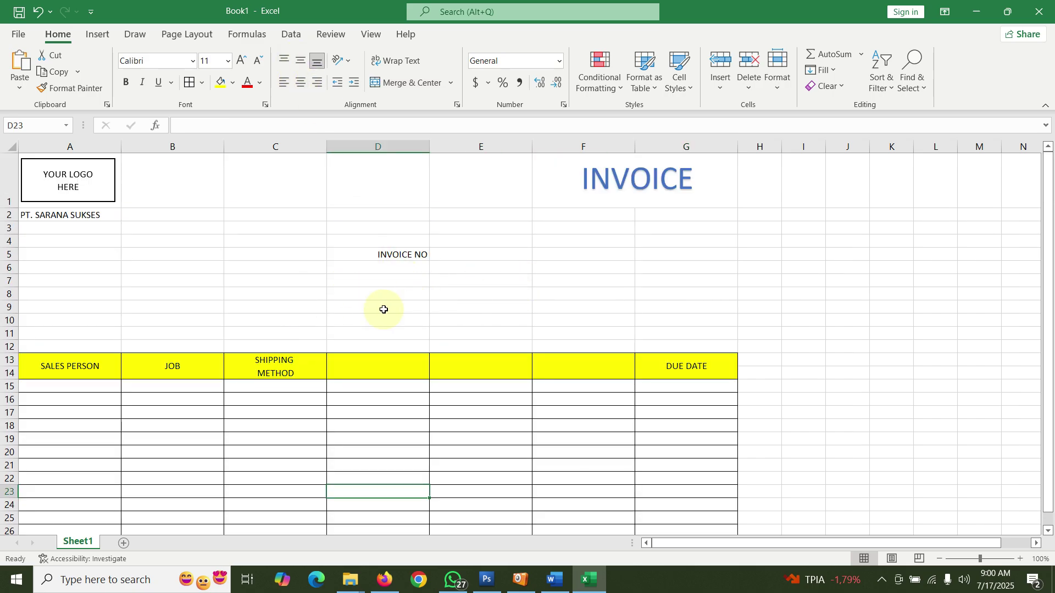
Step: Close the new workbook without saving, and close the BAHAN MODUL 9 Word reference, returning to the BAHAN folder
click(1039, 11)
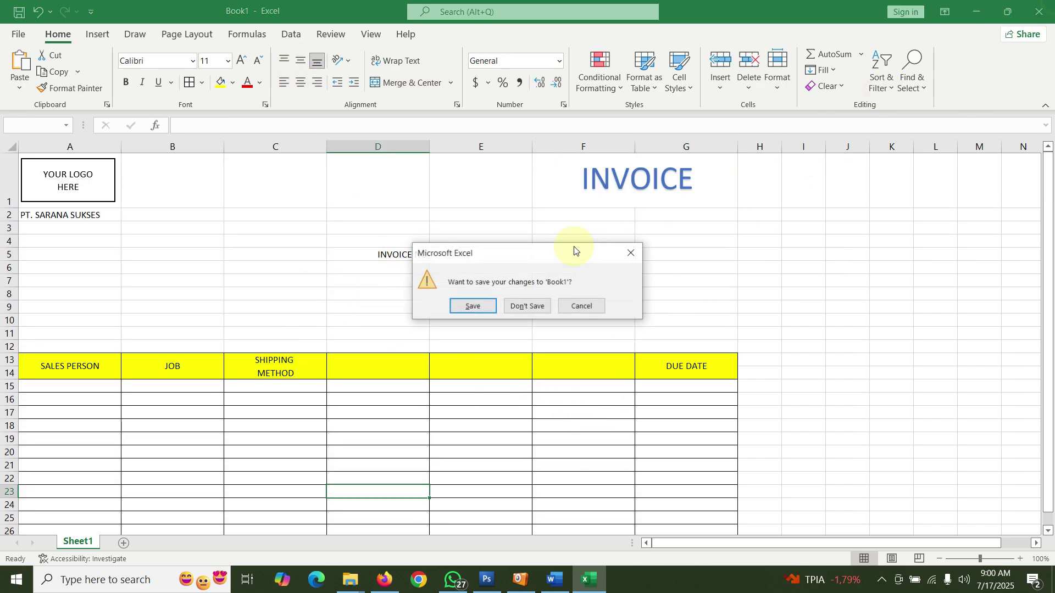
click(525, 305)
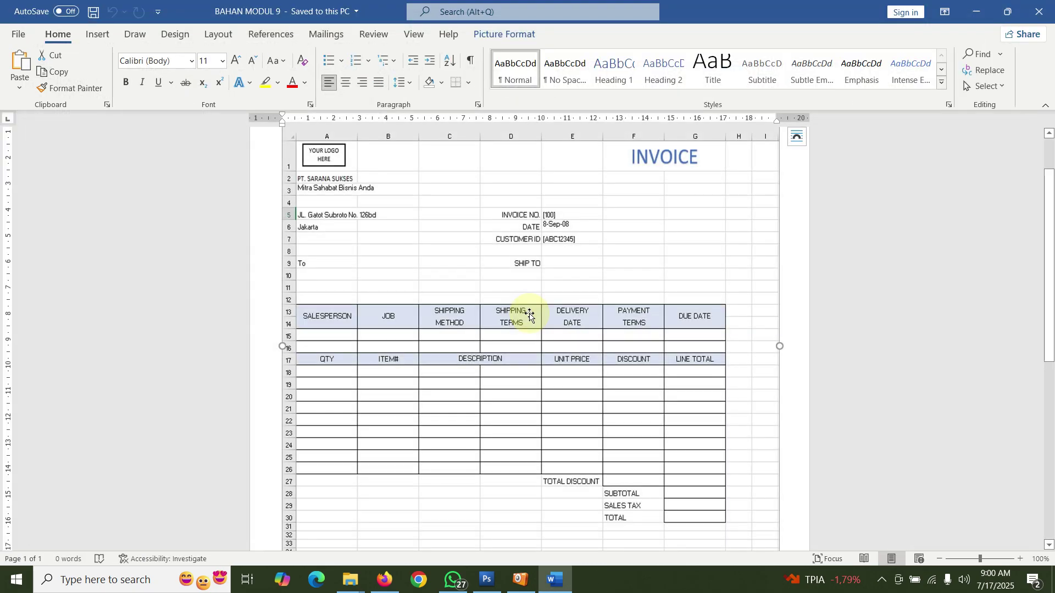
click(351, 580)
click(448, 500)
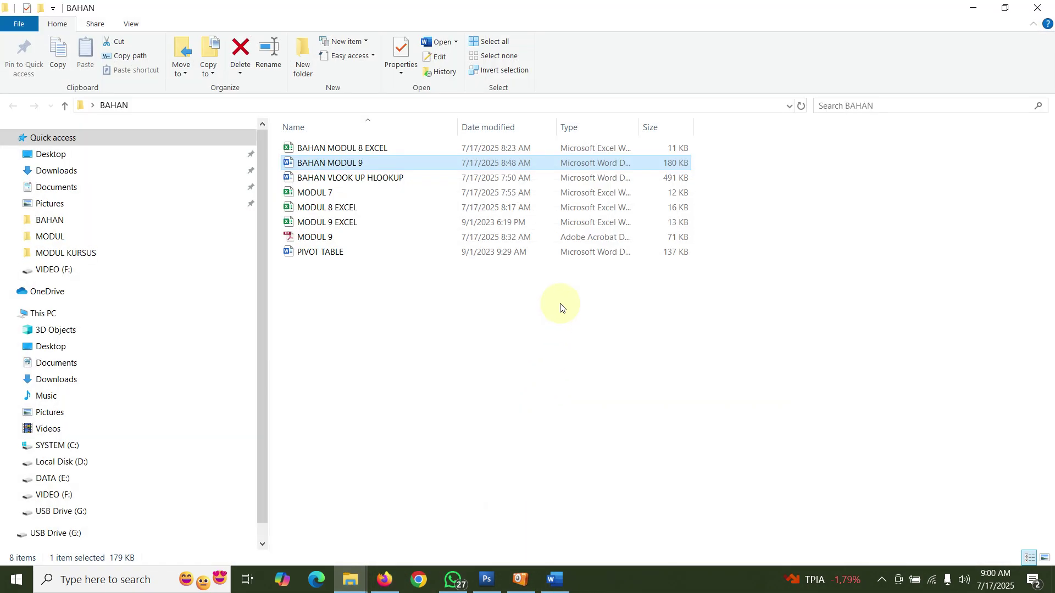
double_click(317, 163)
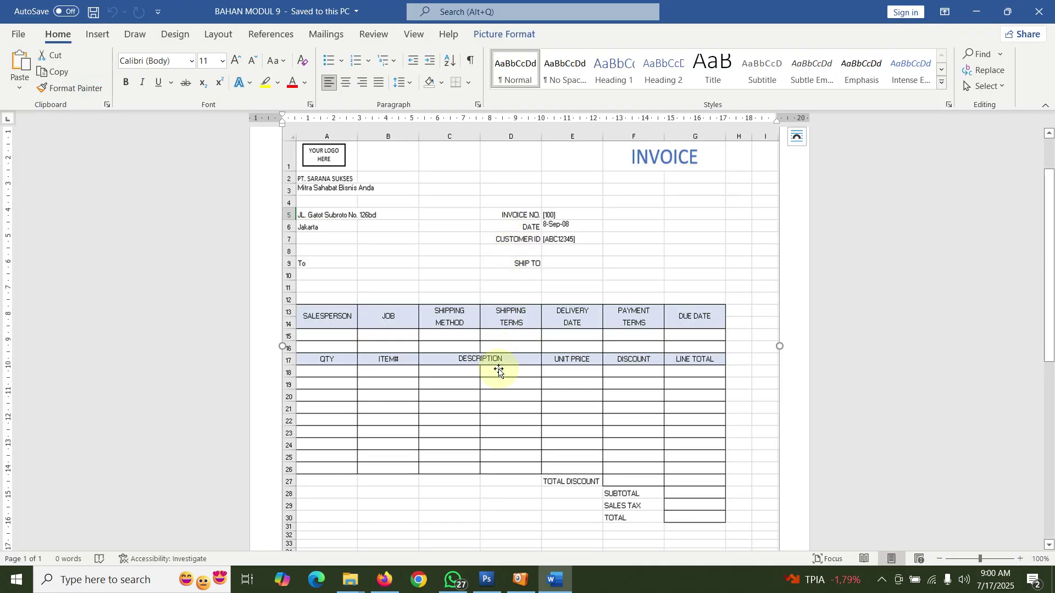
click(1040, 7)
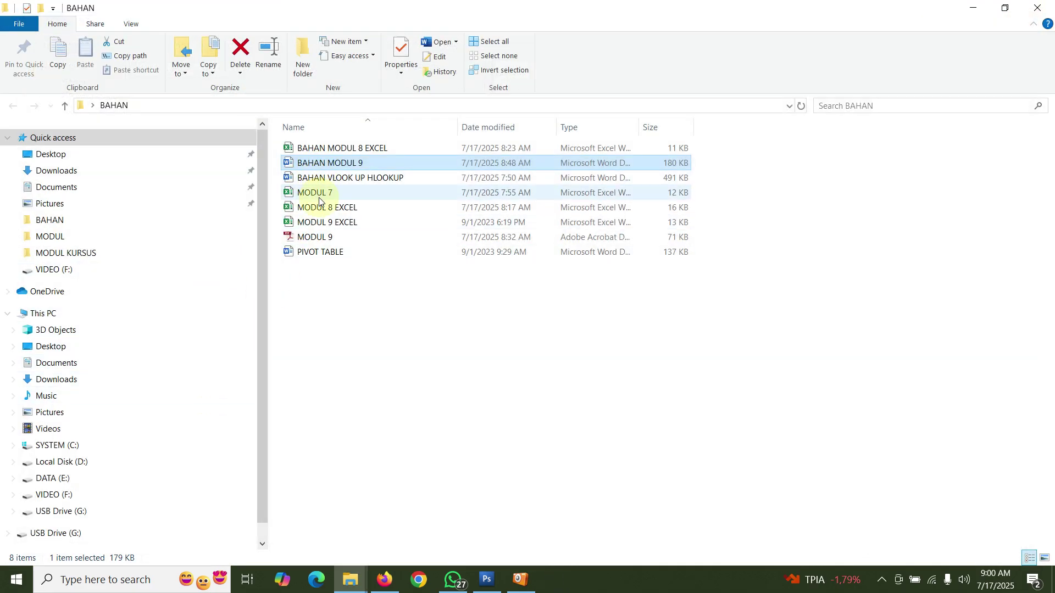
Step: Open the MODUL 9 EXCEL workbook from the BAHAN folder and look over its invoice layout
click(335, 149)
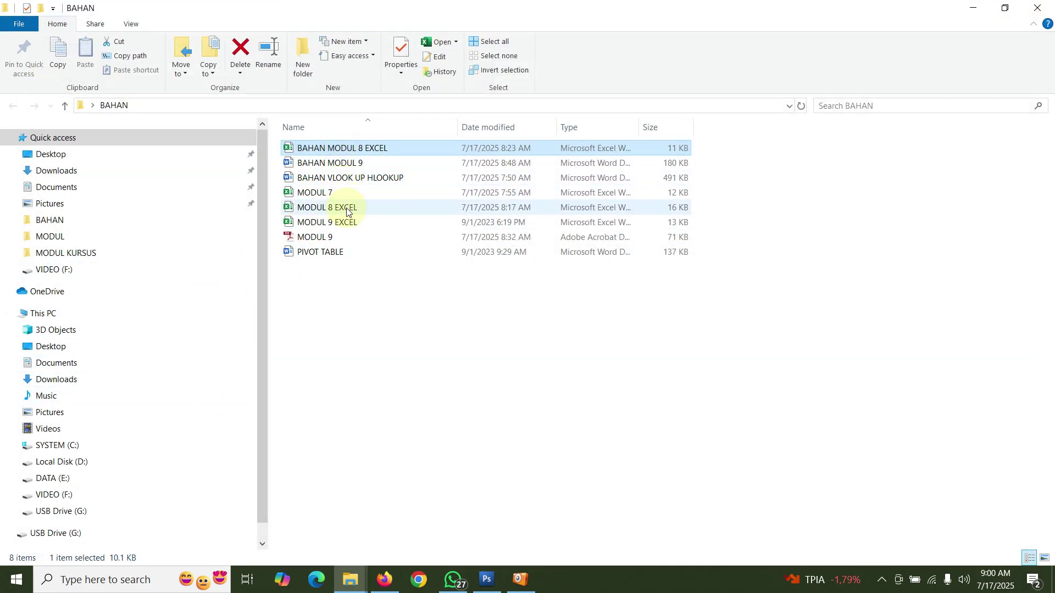
double_click(333, 225)
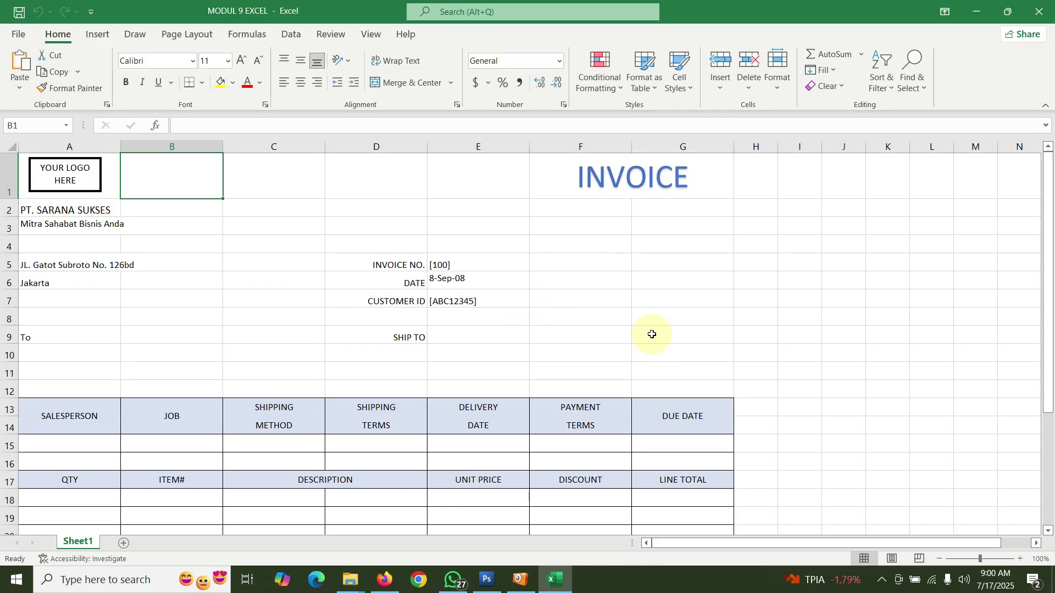
click(652, 334)
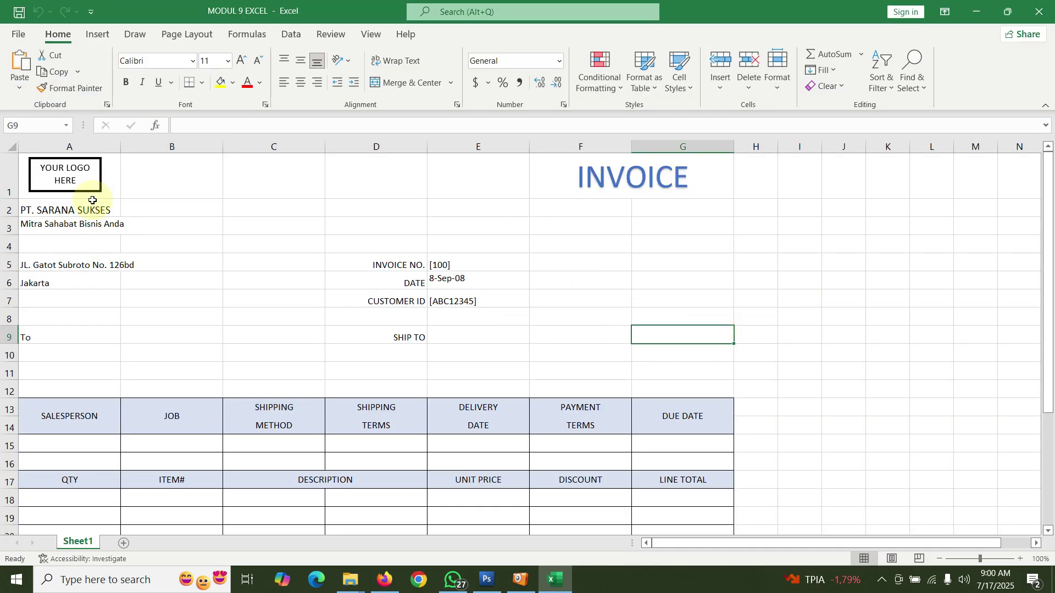
scroll(482, 197, down, 5)
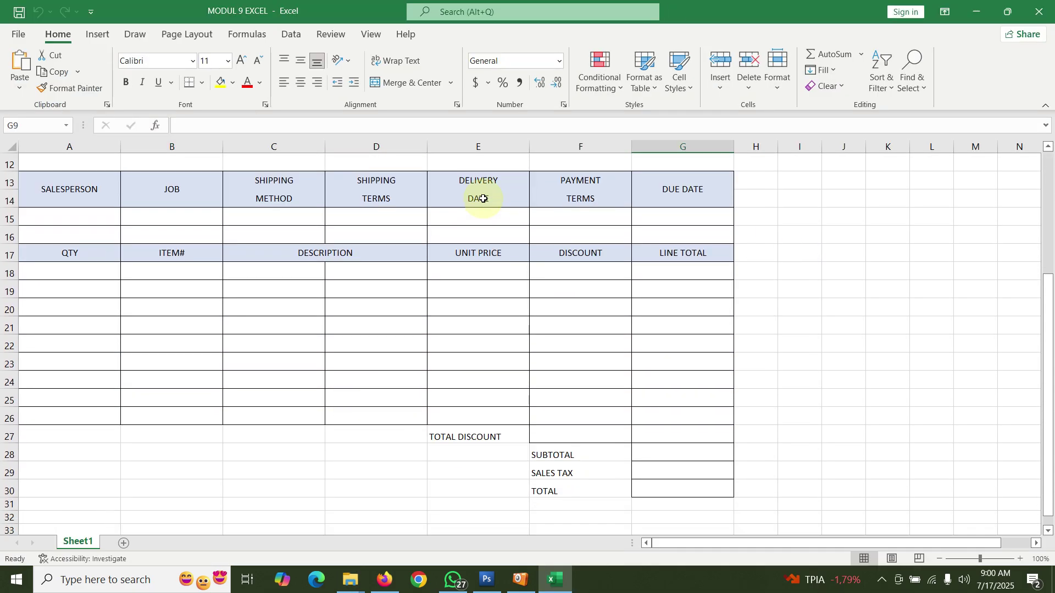
scroll(484, 236, up, 5)
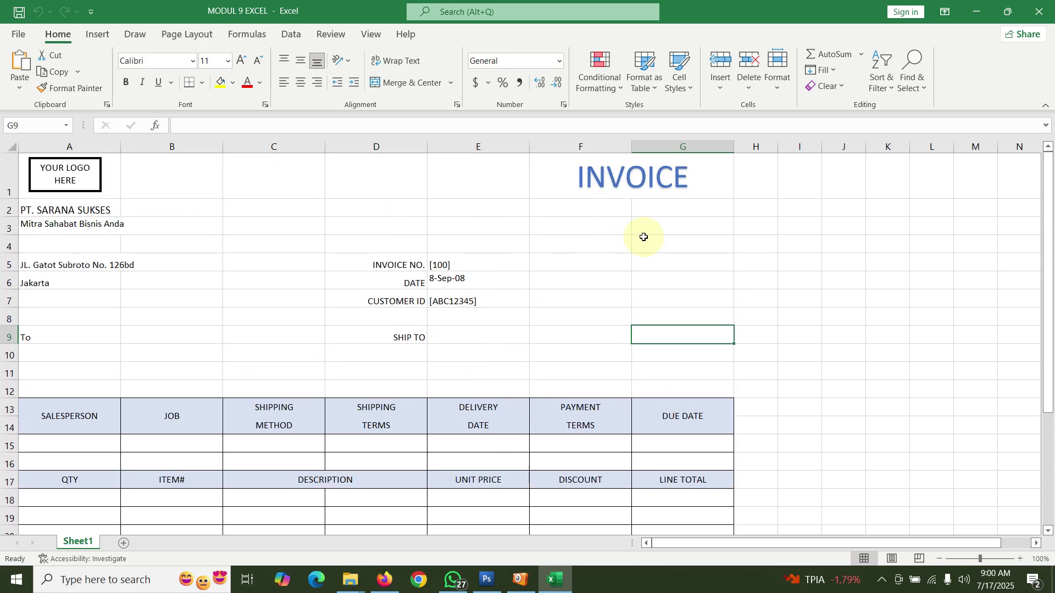
Step: Set the whole invoice in columns A to G, from the title row downward, as the print area
drag(723, 182, 81, 510)
scroll(231, 359, up, 4)
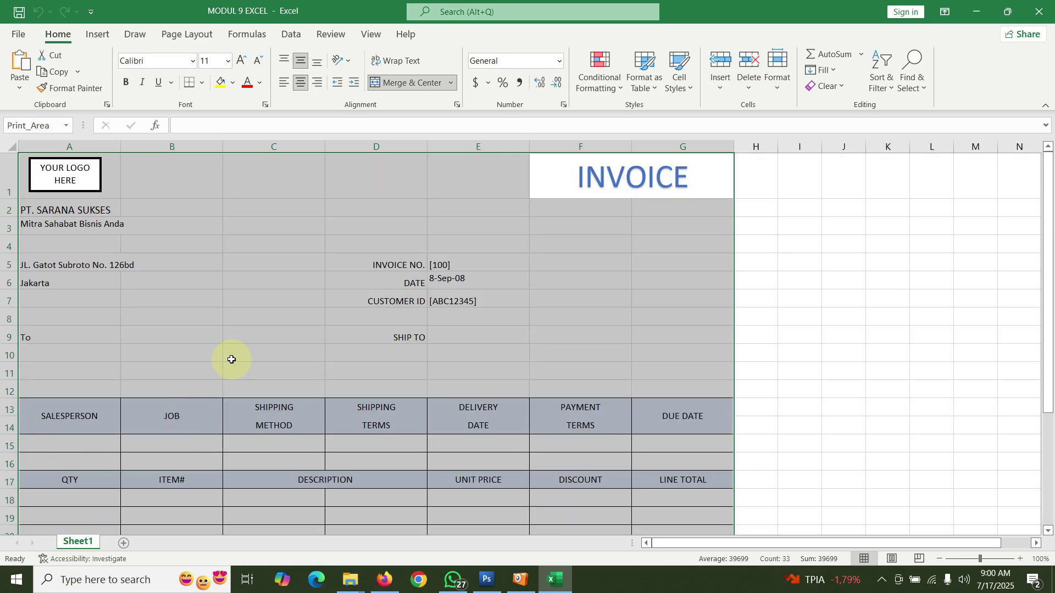
click(175, 34)
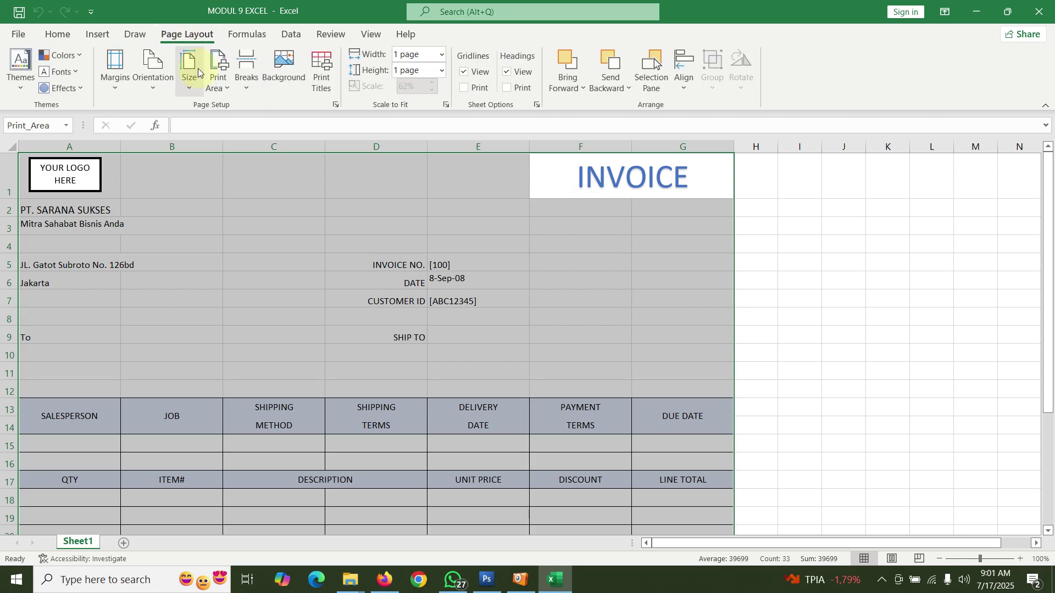
click(226, 88)
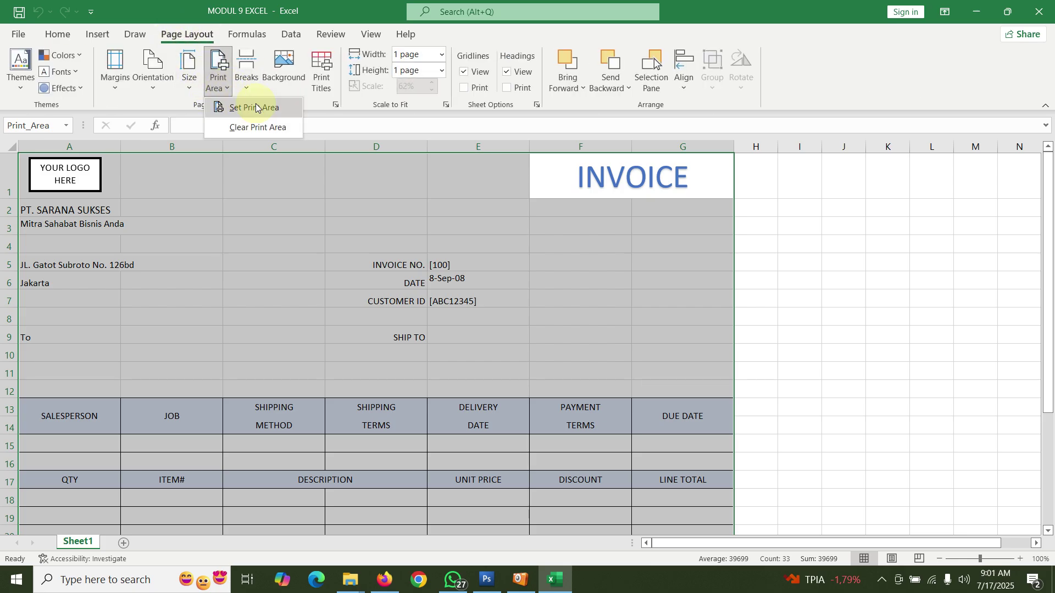
click(240, 113)
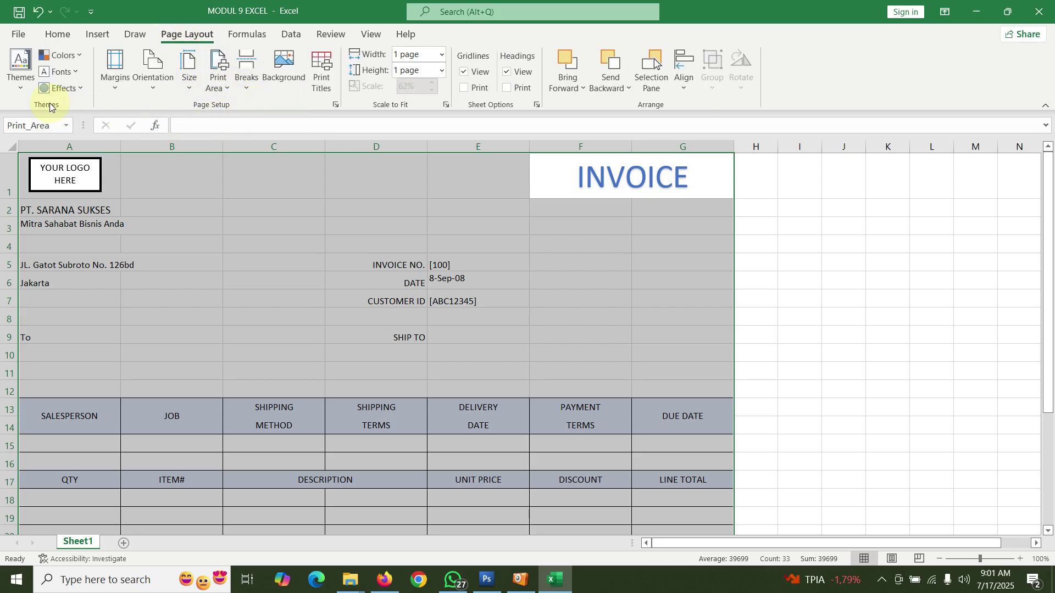
Step: Open the print preview and set the print scaling to No Scaling
click(19, 34)
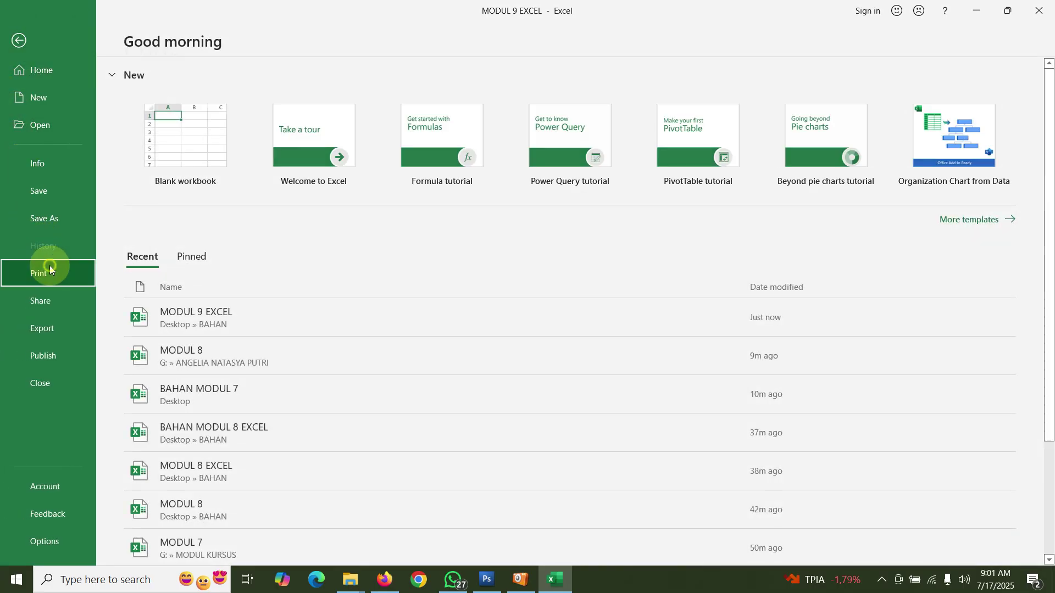
click(49, 269)
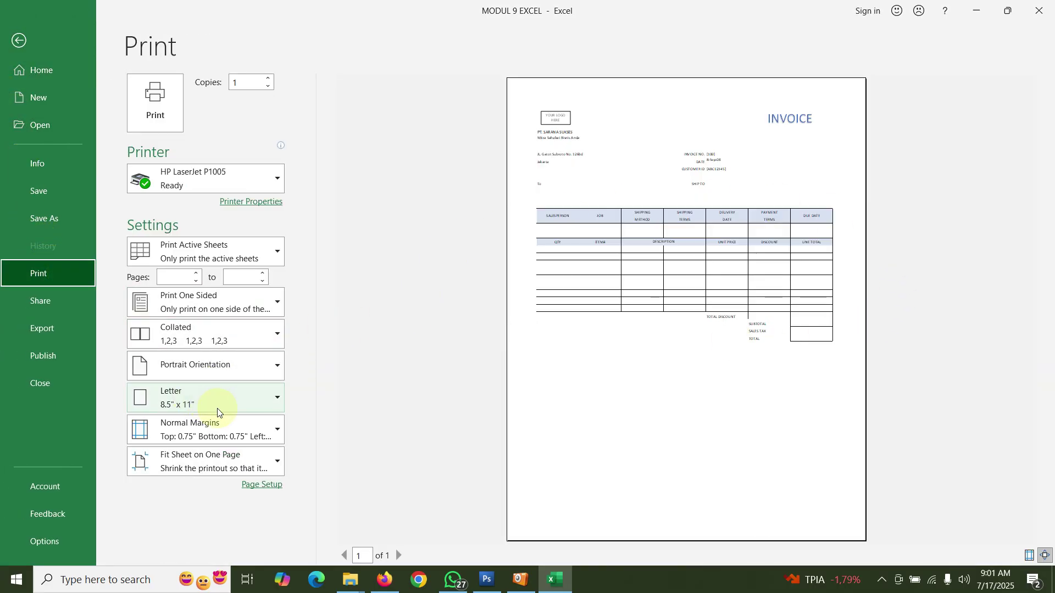
click(253, 436)
click(254, 467)
click(254, 467)
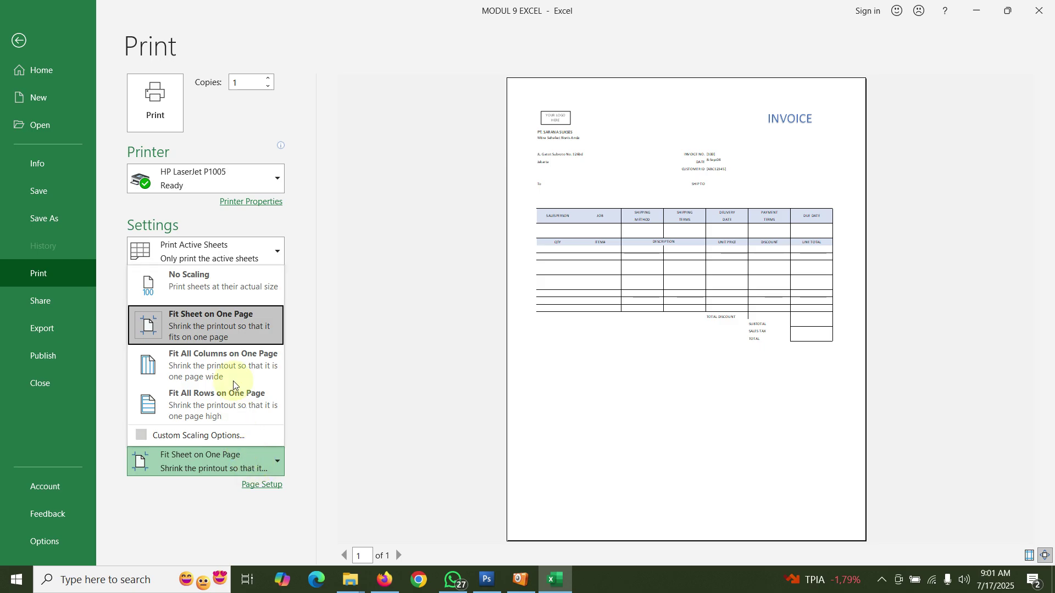
click(246, 278)
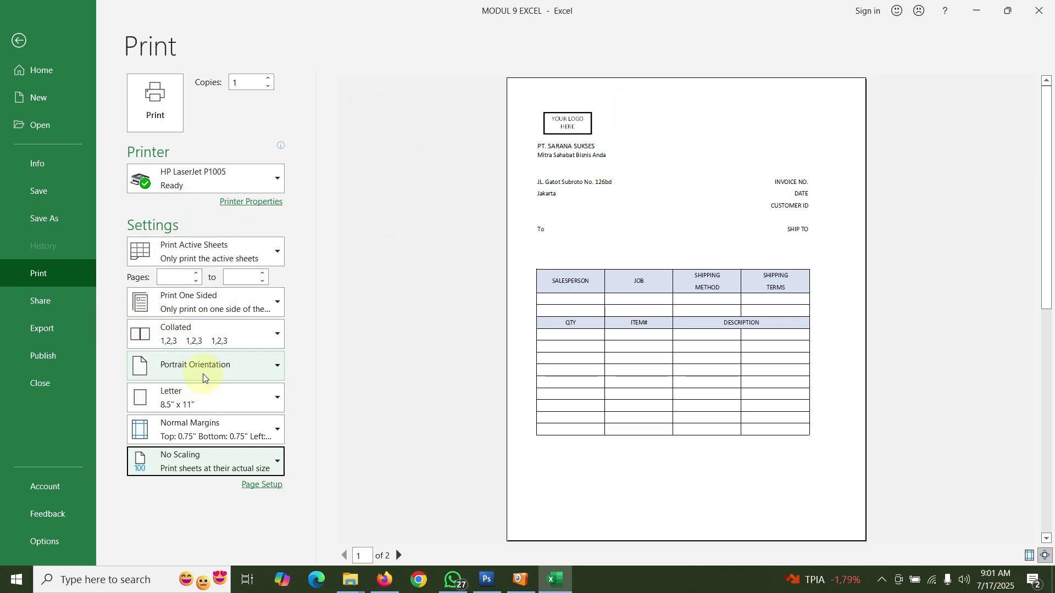
Step: Try the landscape orientation for the printout and return it to portrait
click(257, 371)
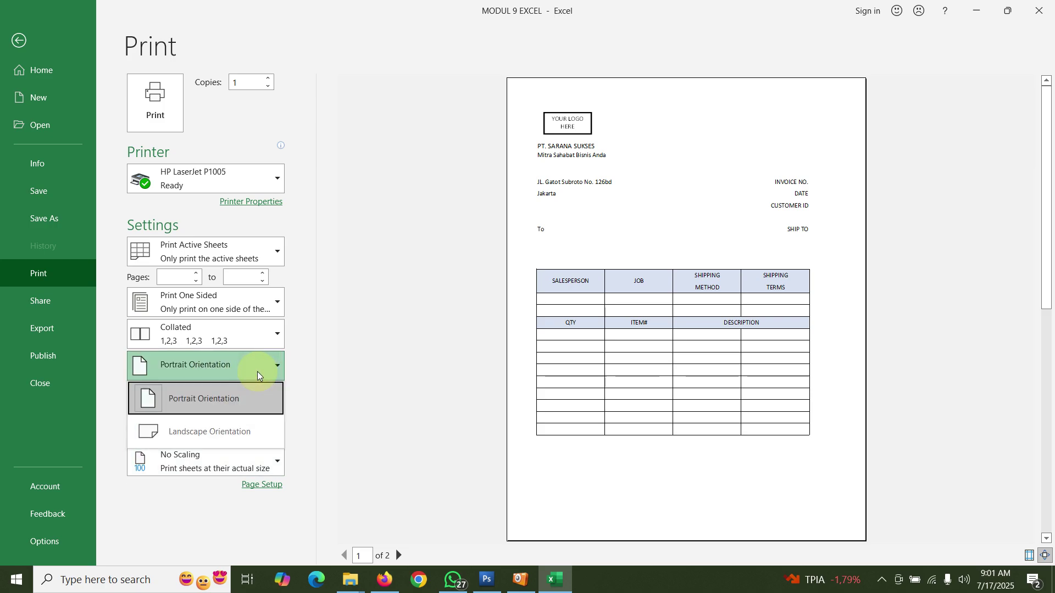
click(220, 430)
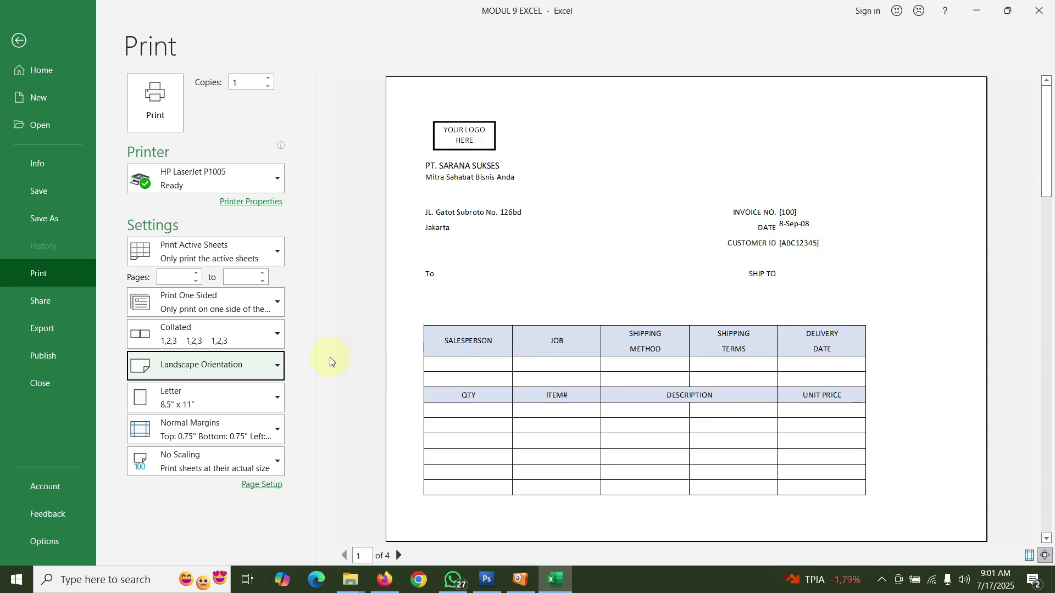
click(222, 367)
click(201, 398)
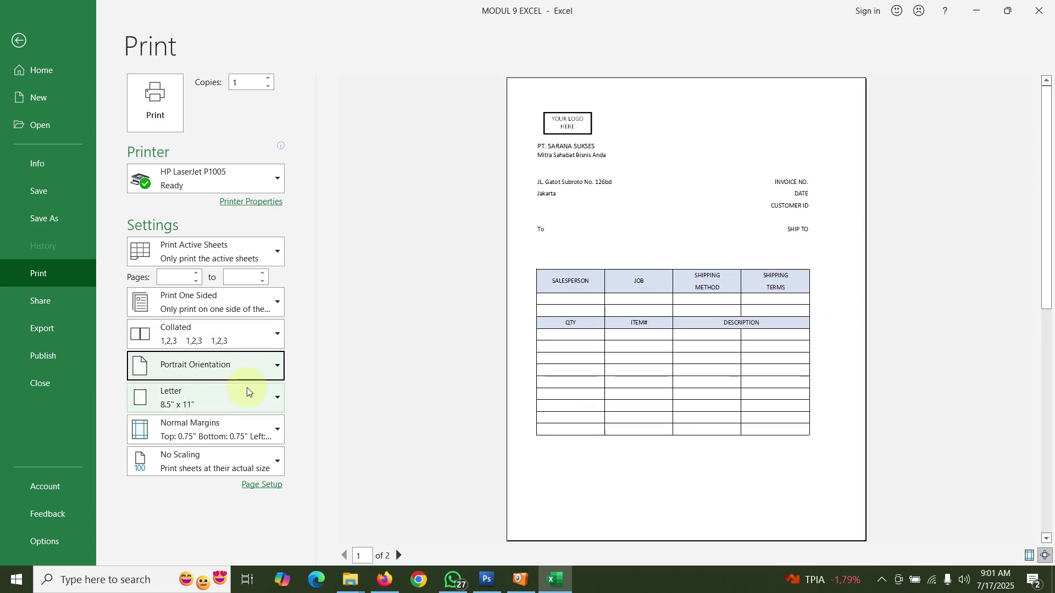
Step: Look through the available paper sizes and the margin presets, keeping Letter paper and Normal margins
click(251, 396)
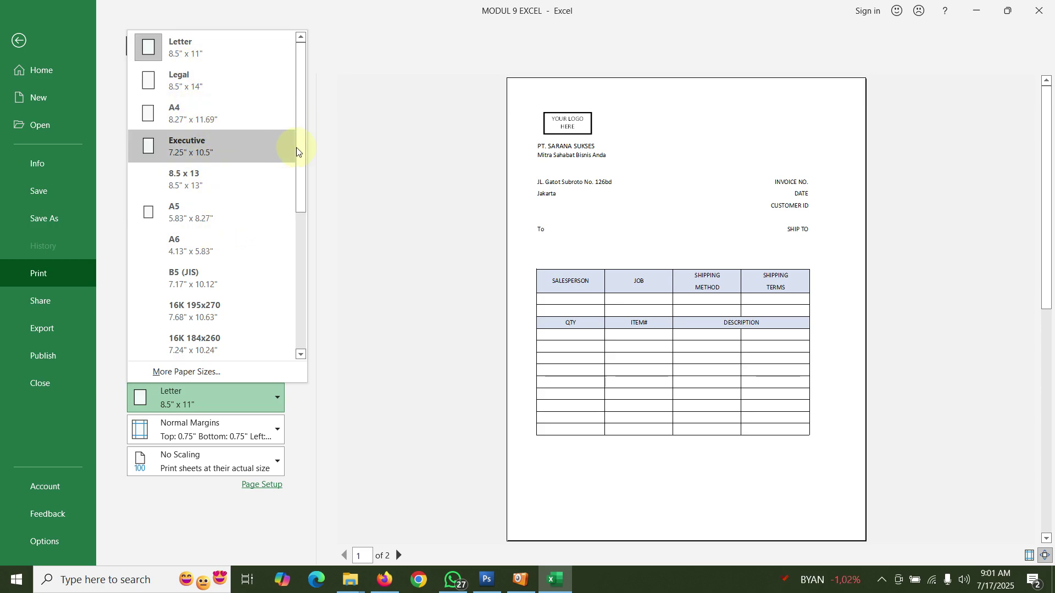
scroll(299, 177, down, 1)
drag(299, 176, 296, 71)
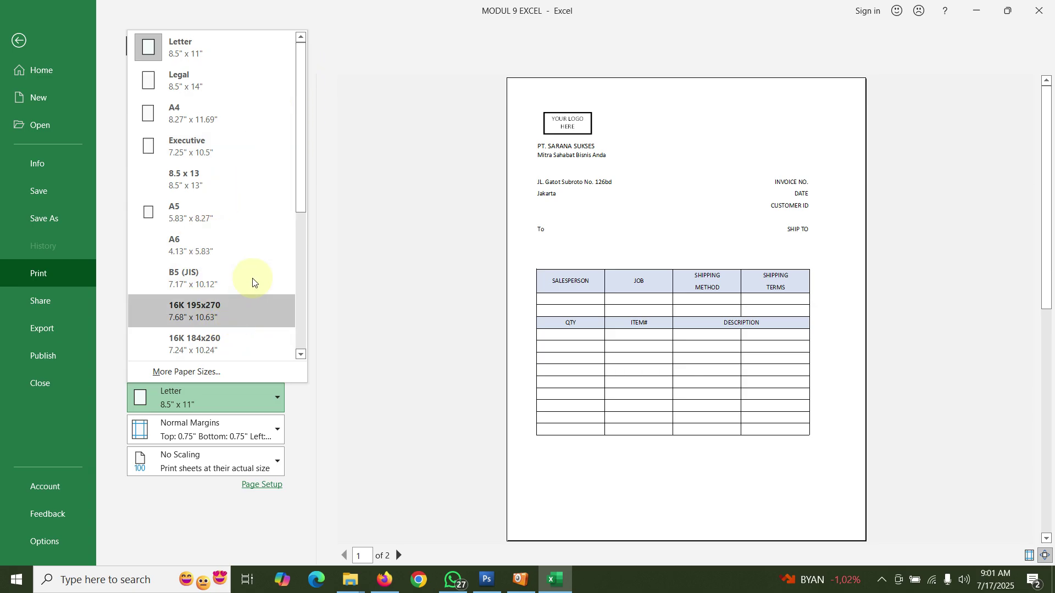
click(360, 389)
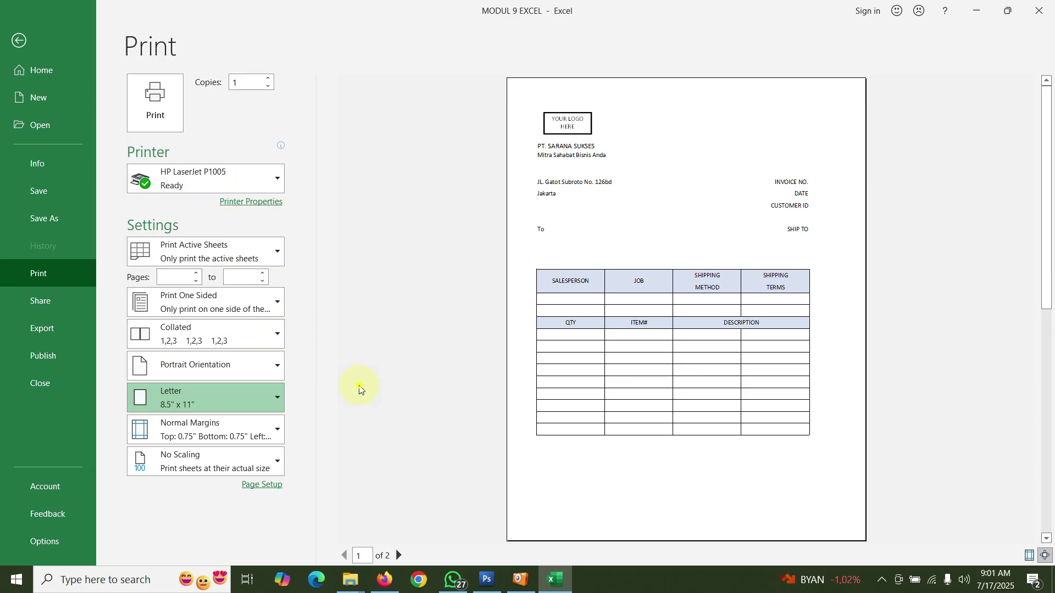
click(276, 431)
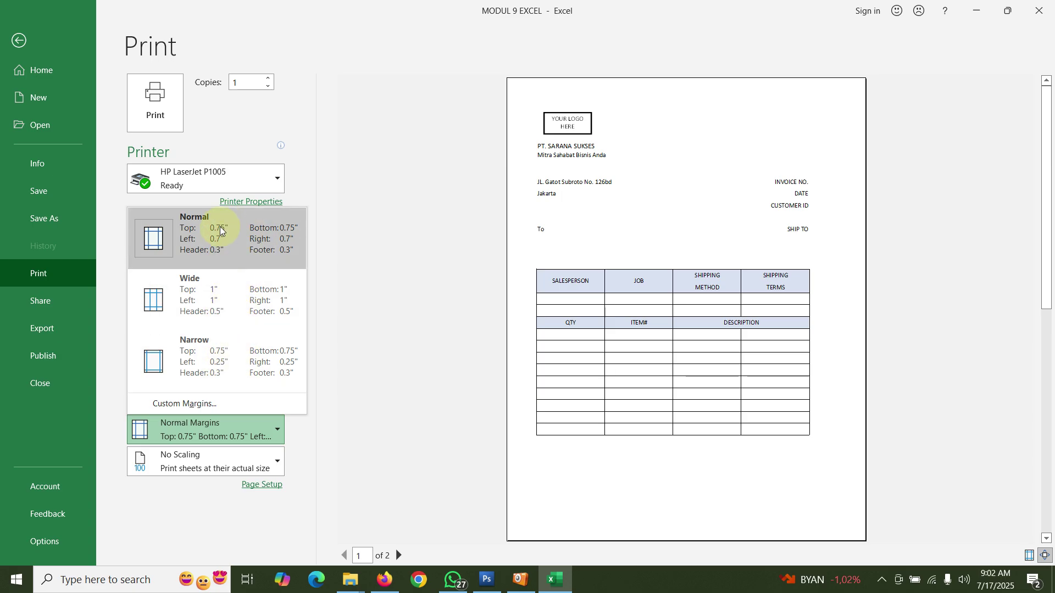
click(475, 230)
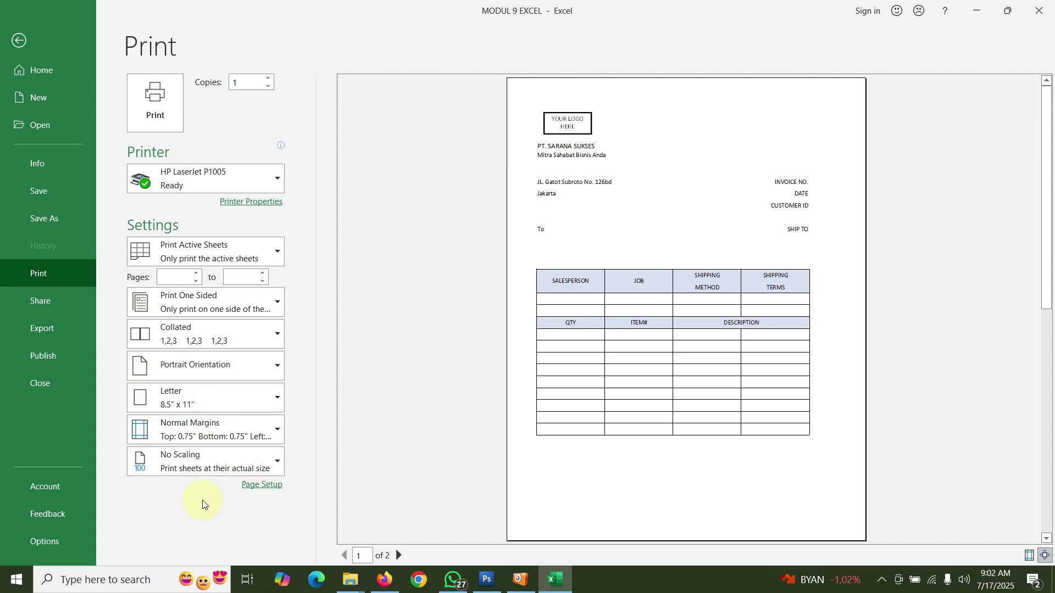
Step: Set the print scaling to Fit Sheet on One Page and the orientation to landscape
click(270, 469)
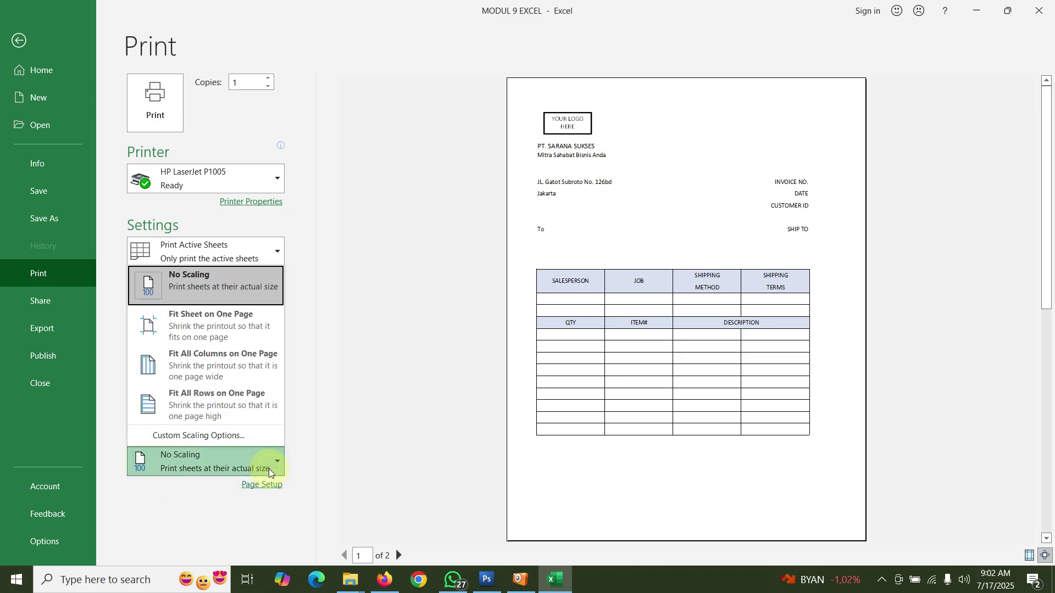
click(218, 330)
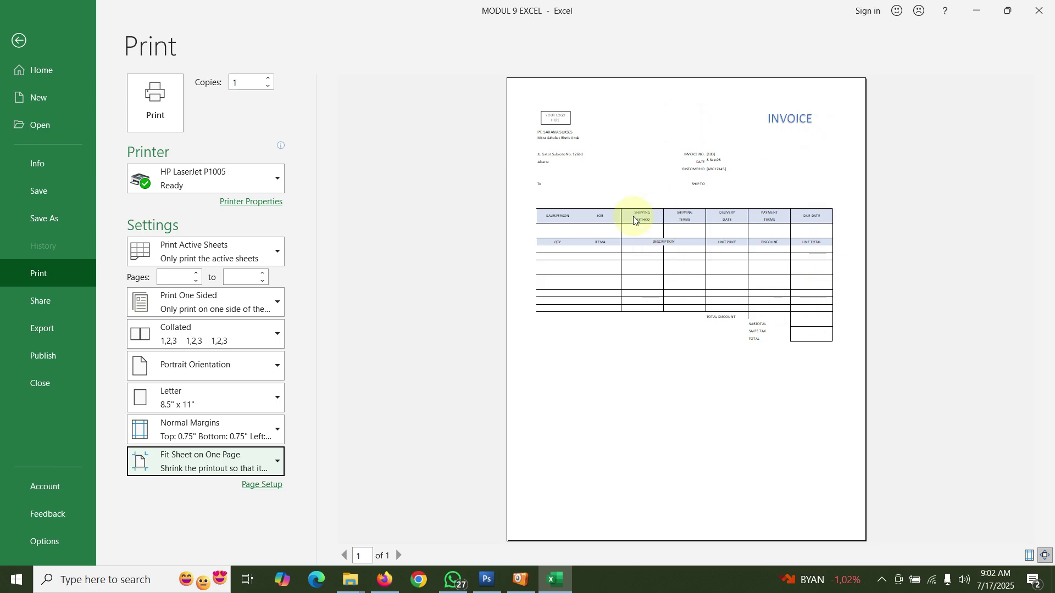
click(260, 364)
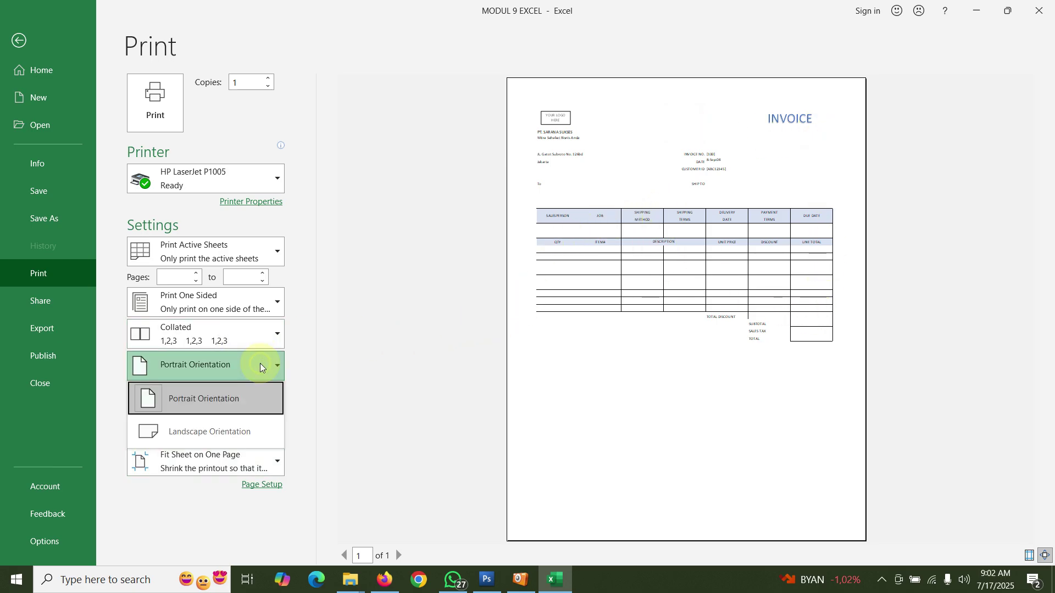
click(200, 438)
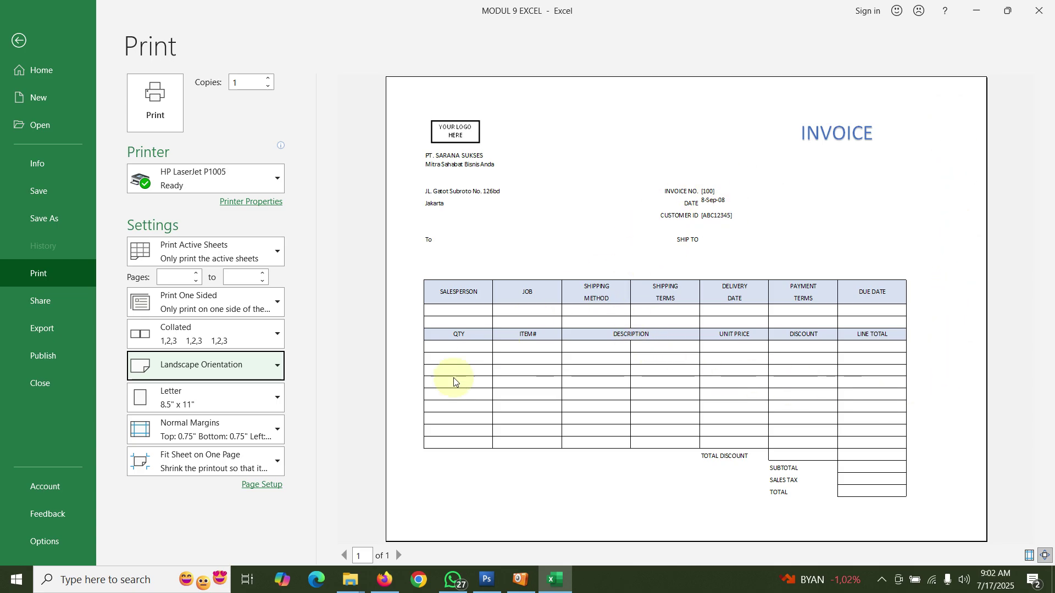
Step: Try the Wide and Narrow margin presets on the invoice and return to Normal margins
click(260, 426)
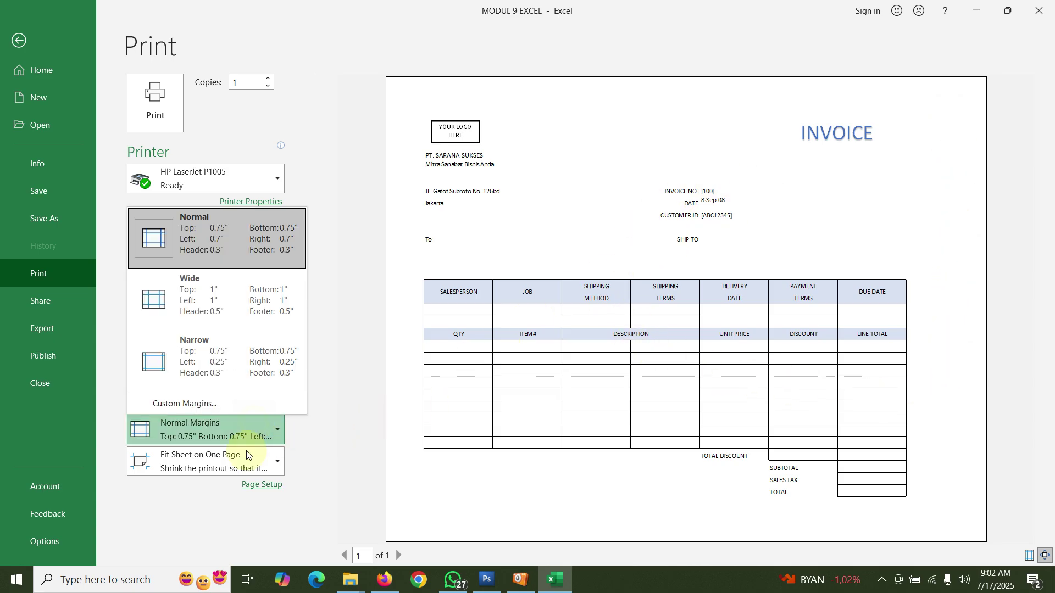
click(256, 317)
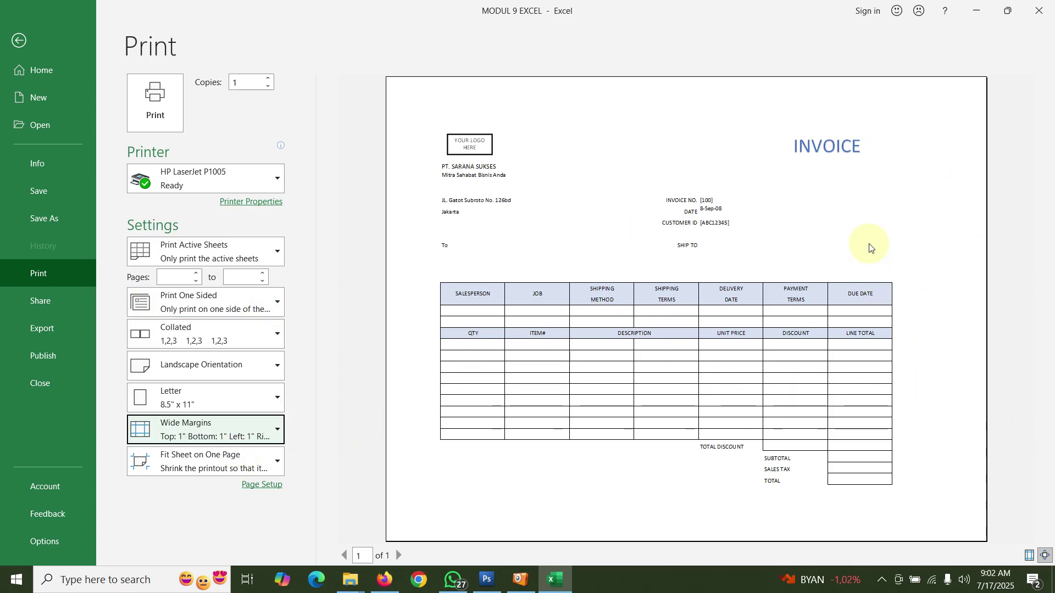
click(211, 440)
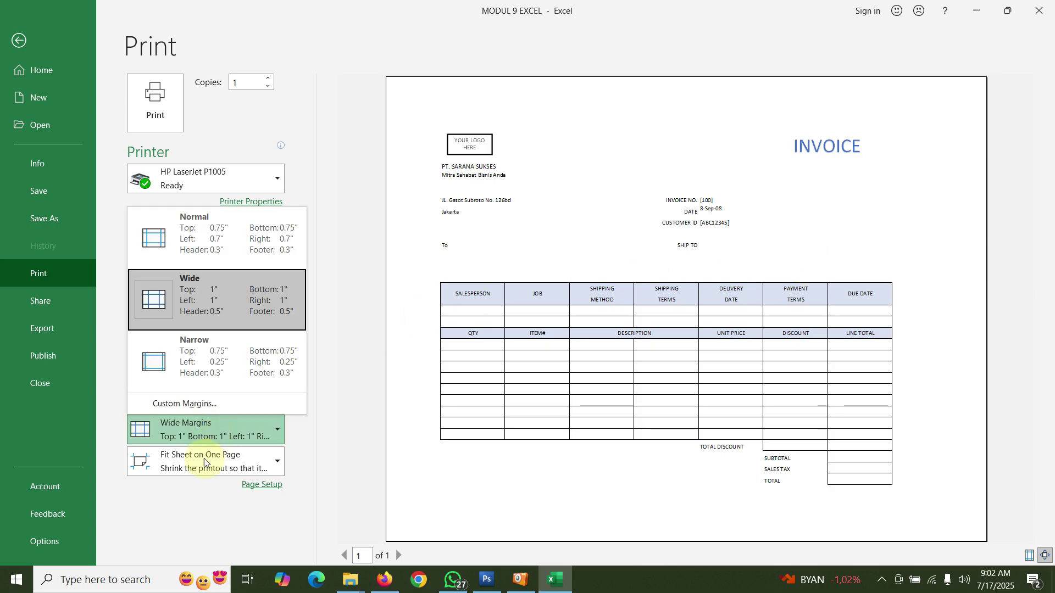
click(219, 379)
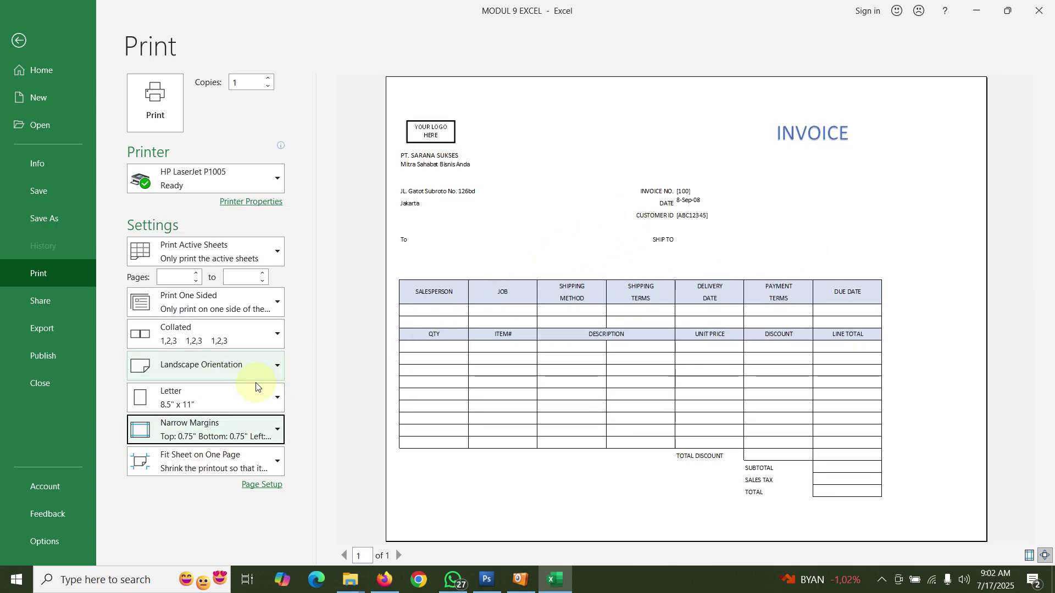
click(209, 434)
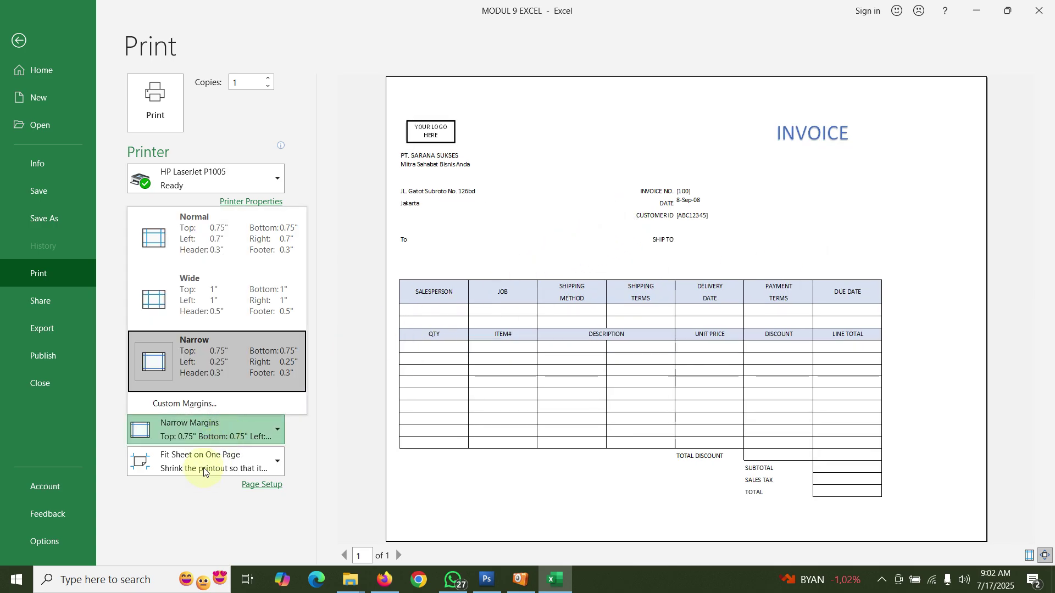
click(220, 261)
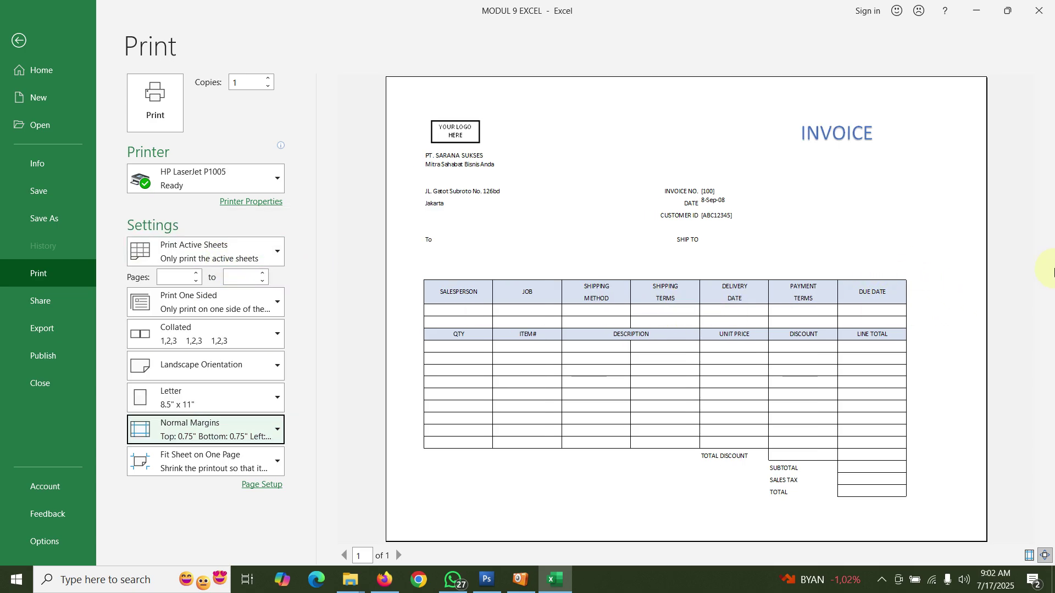
Step: Increase the left page margin in Page Setup and apply it to the invoice
click(263, 486)
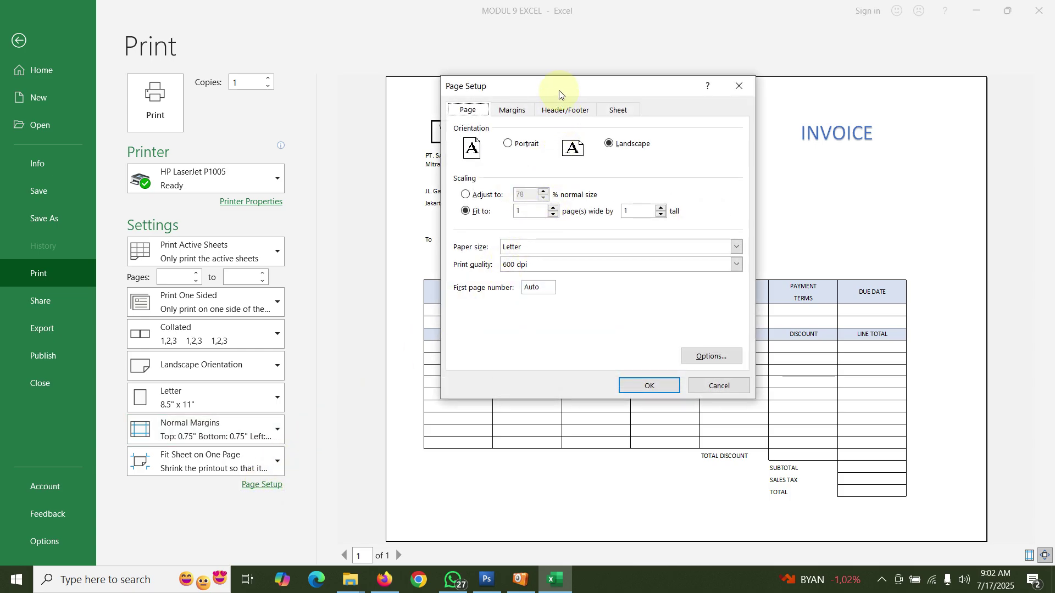
drag(559, 93, 205, 84)
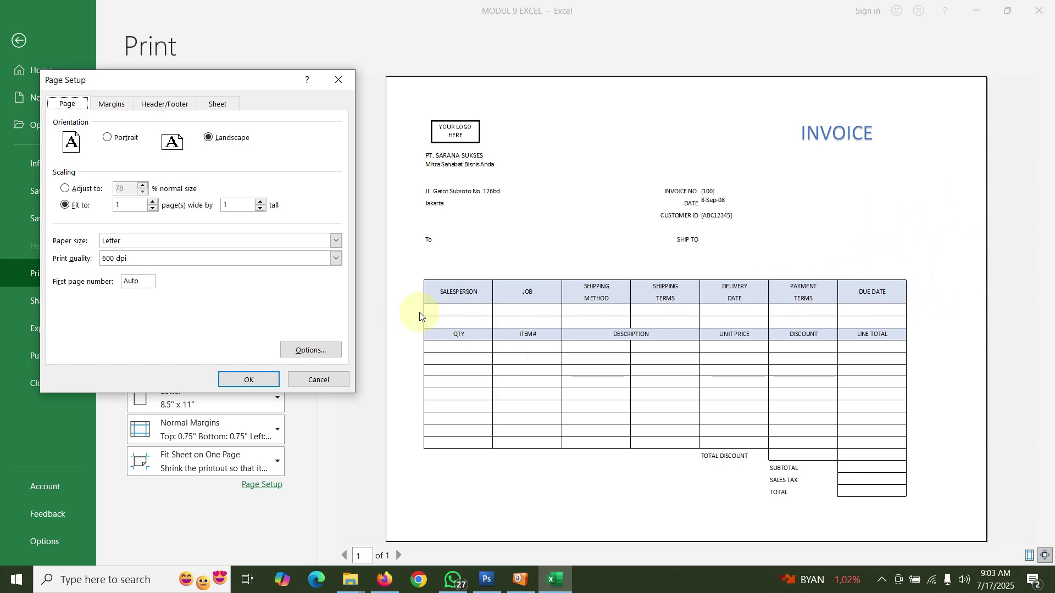
click(117, 106)
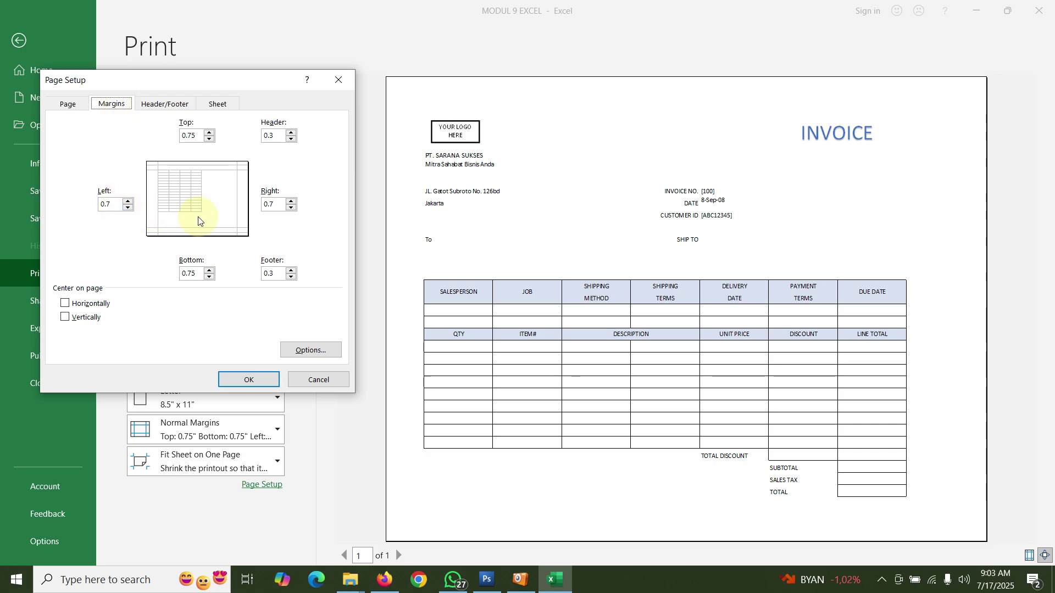
click(130, 201)
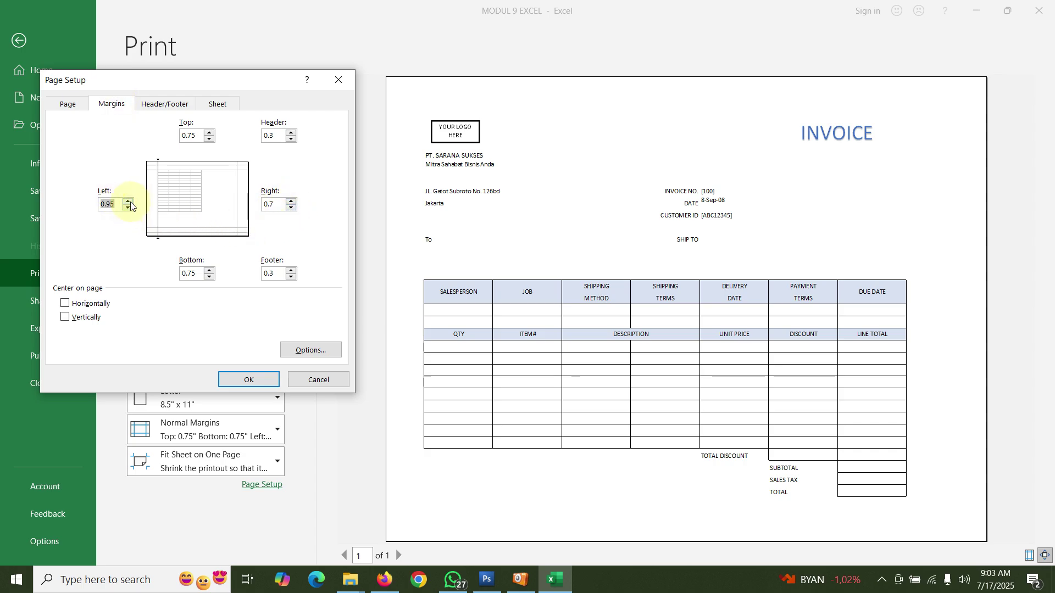
click(248, 379)
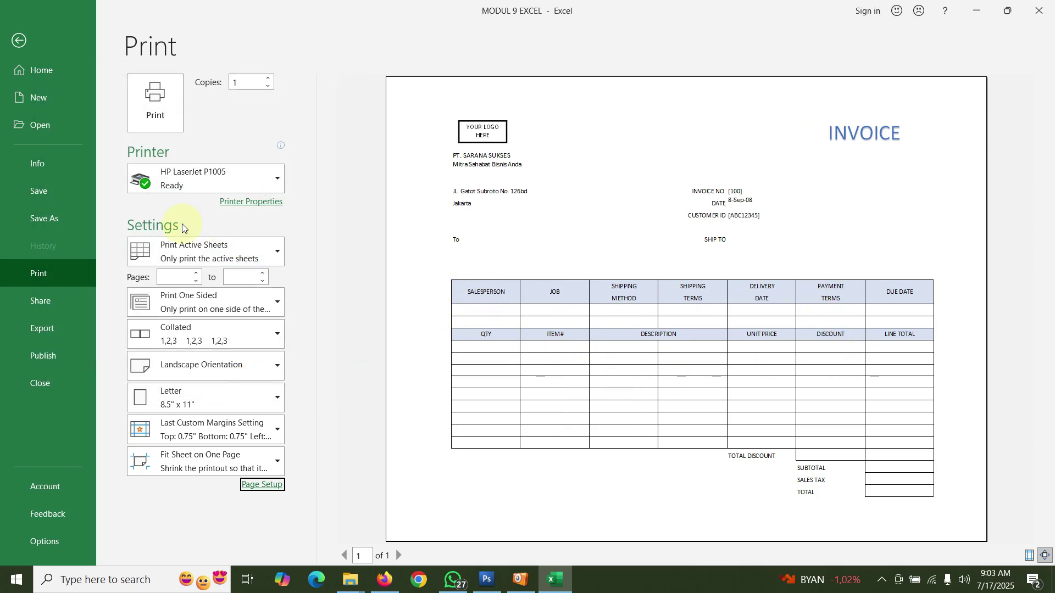
Step: Check the printer properties without changing them, and reduce the left page margin to 0.95
click(247, 202)
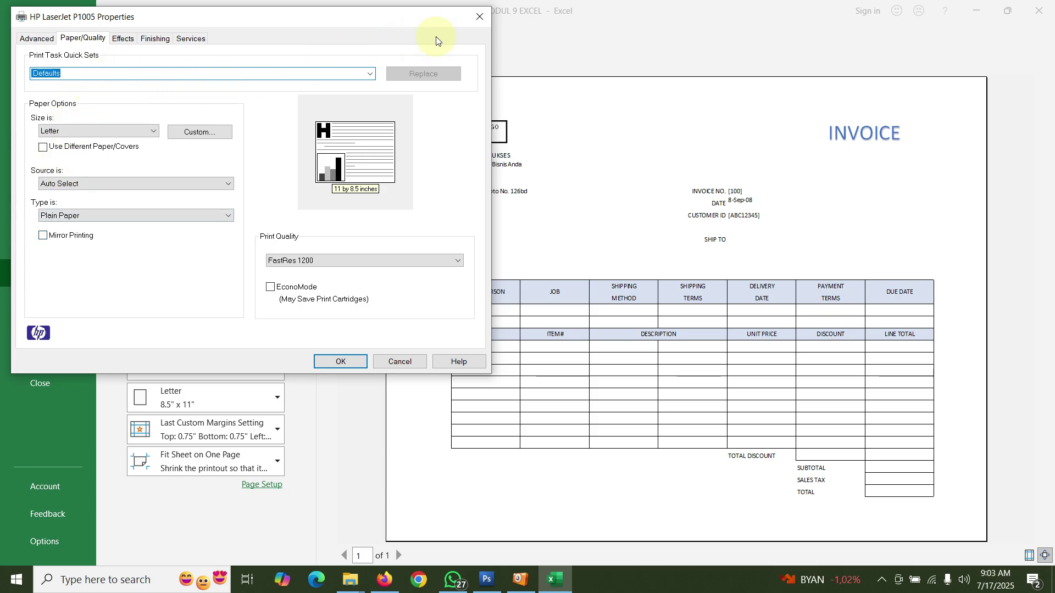
click(479, 17)
click(261, 484)
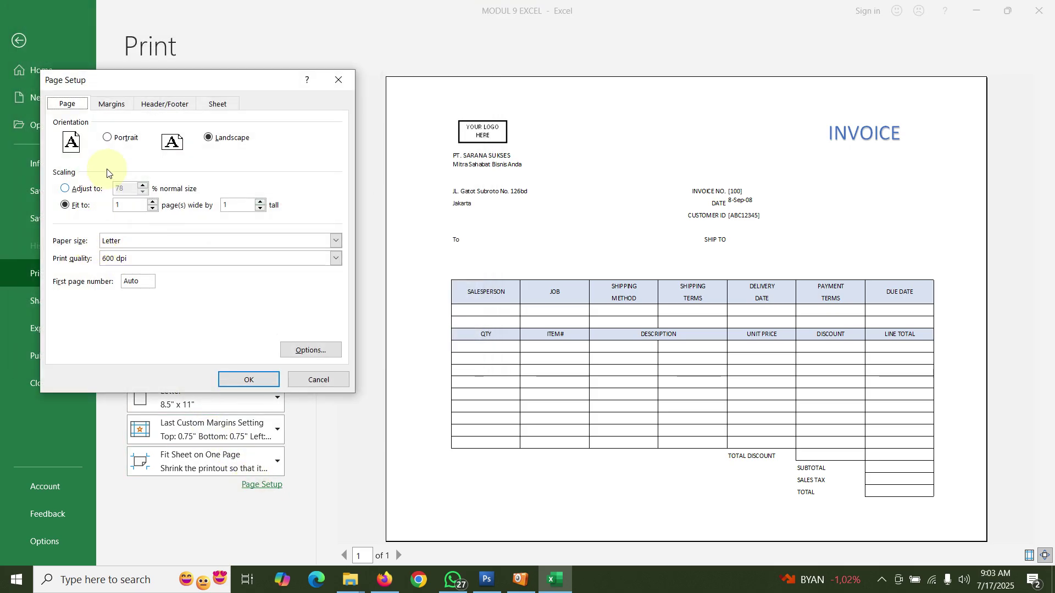
click(111, 104)
click(129, 212)
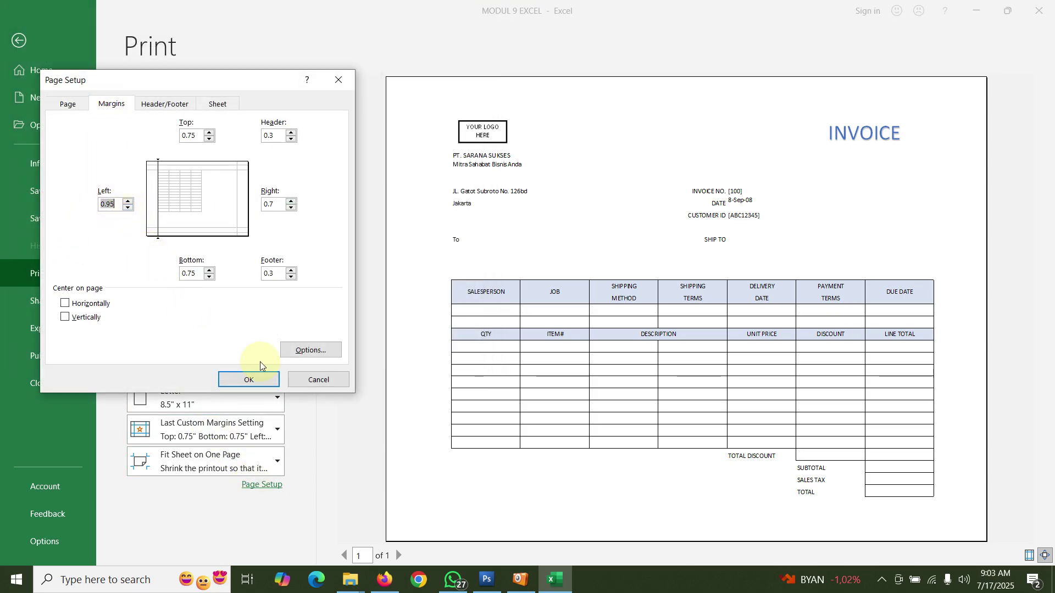
click(257, 378)
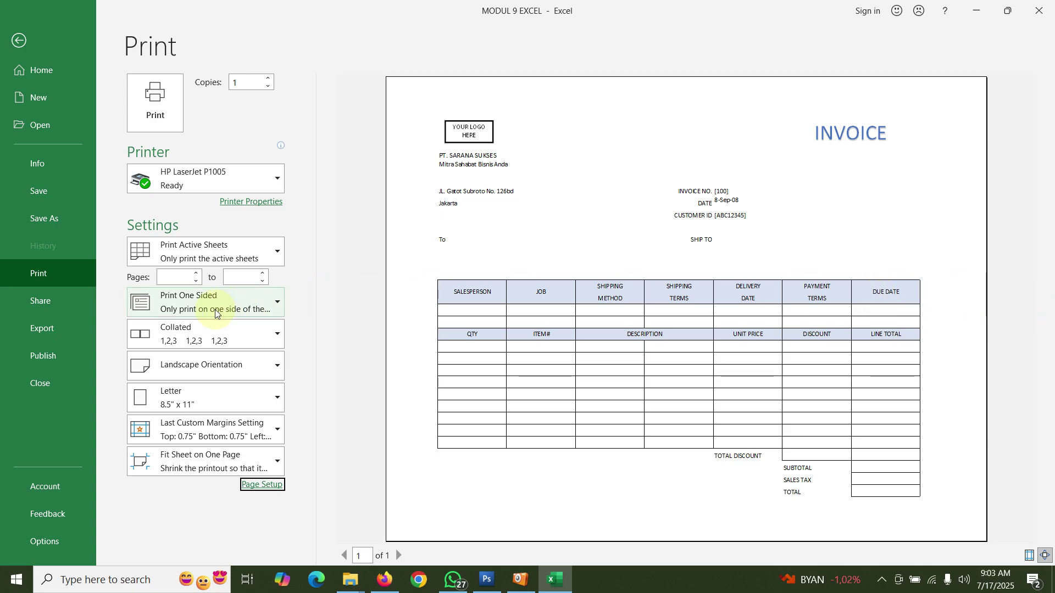
Step: Fine-tune the left page margin to slightly more than 0.95 in Page Setup, and minimize the open windows to show the desktop
click(262, 484)
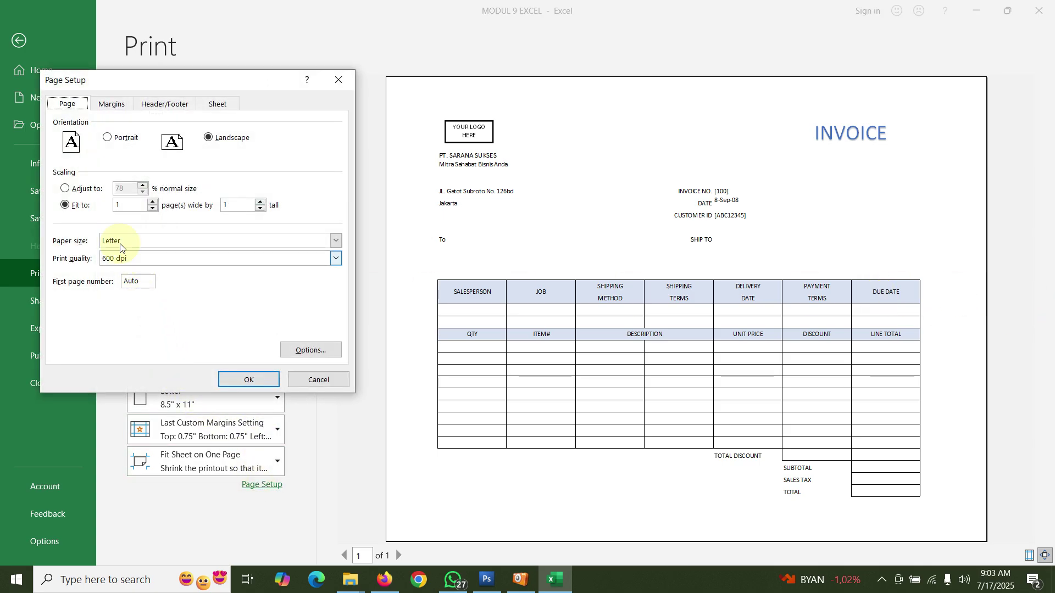
click(111, 104)
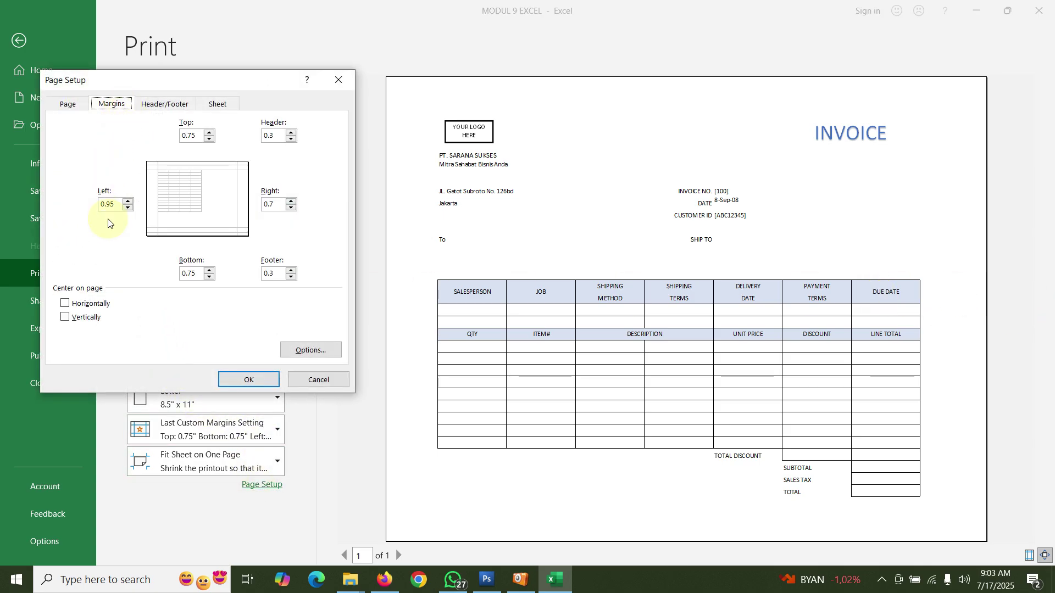
double_click(115, 207)
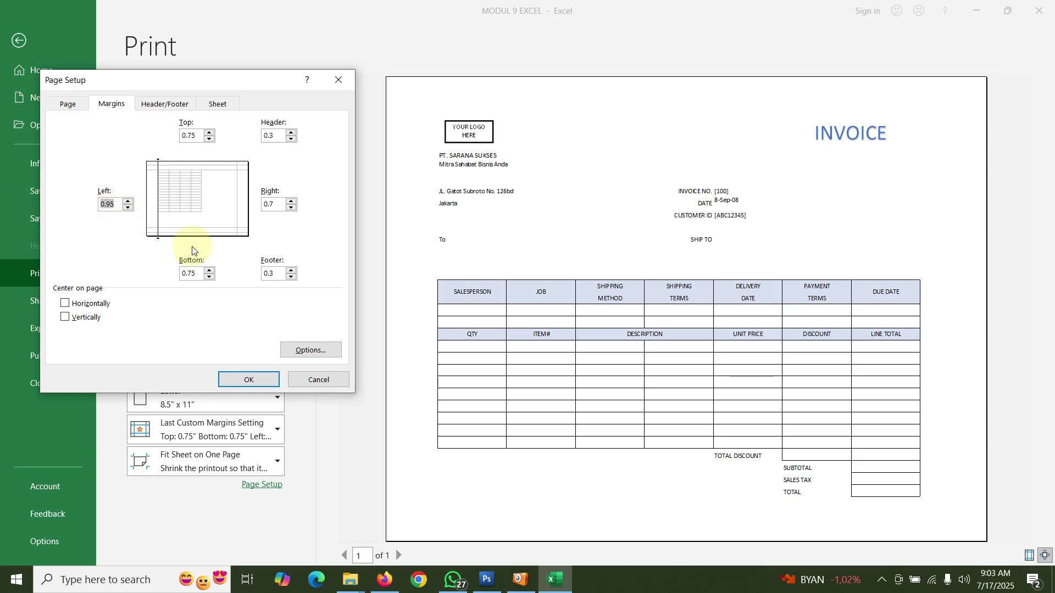
click(247, 378)
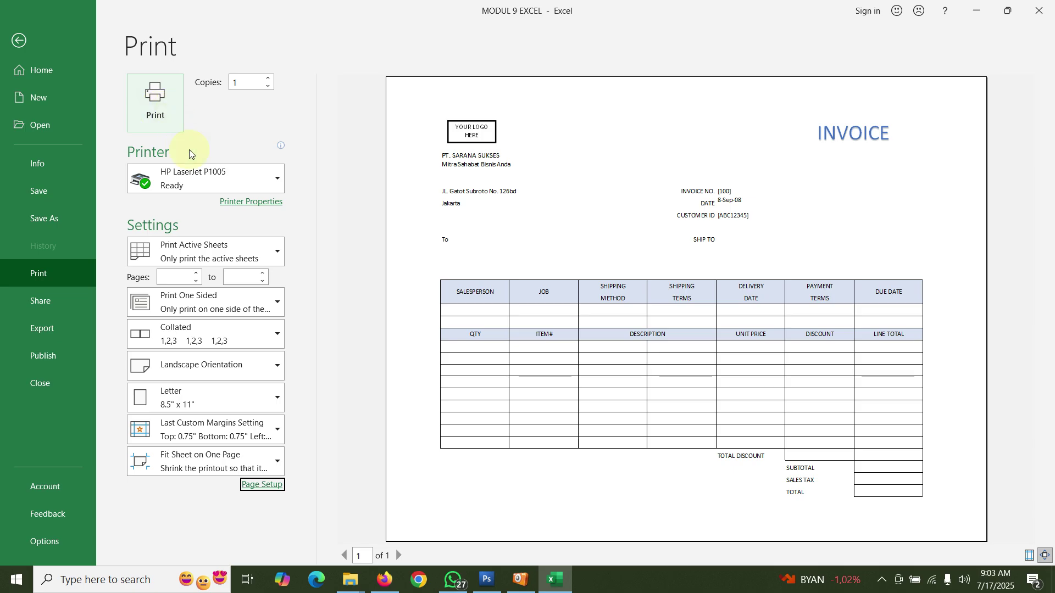
click(978, 11)
click(973, 7)
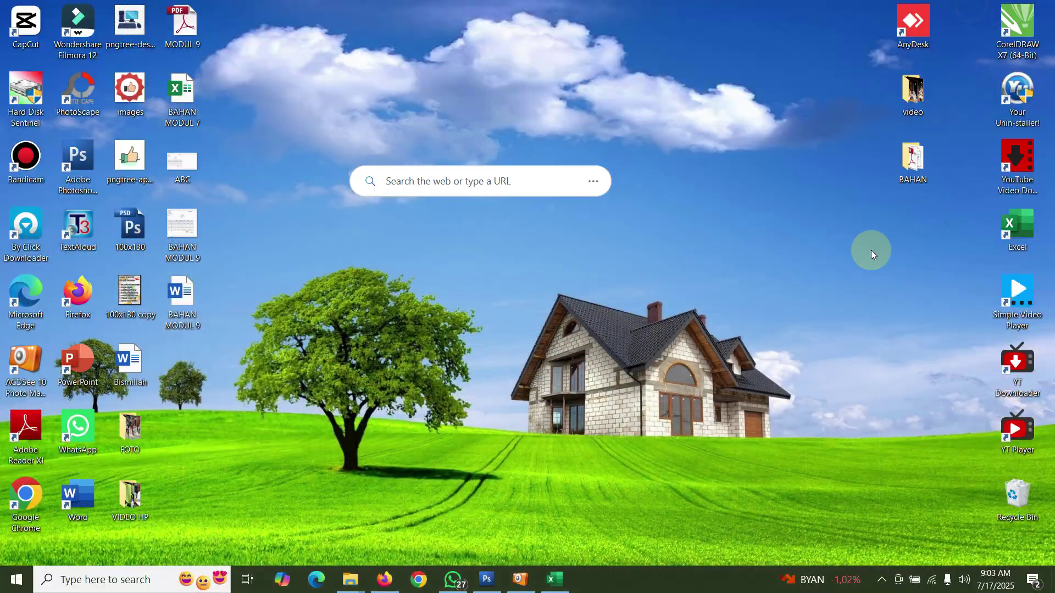